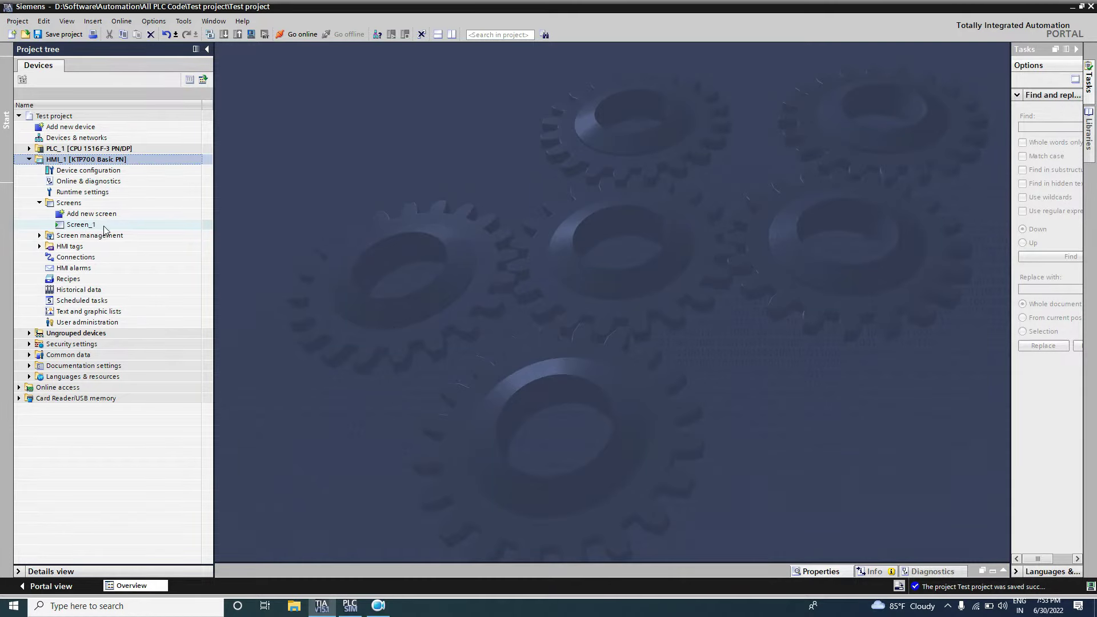
Step: Add a new screen to the HMI_1 device
{"action": "left_click", "coordinate": [96, 216]}
{"action": "double_click", "coordinate": [95, 215]}
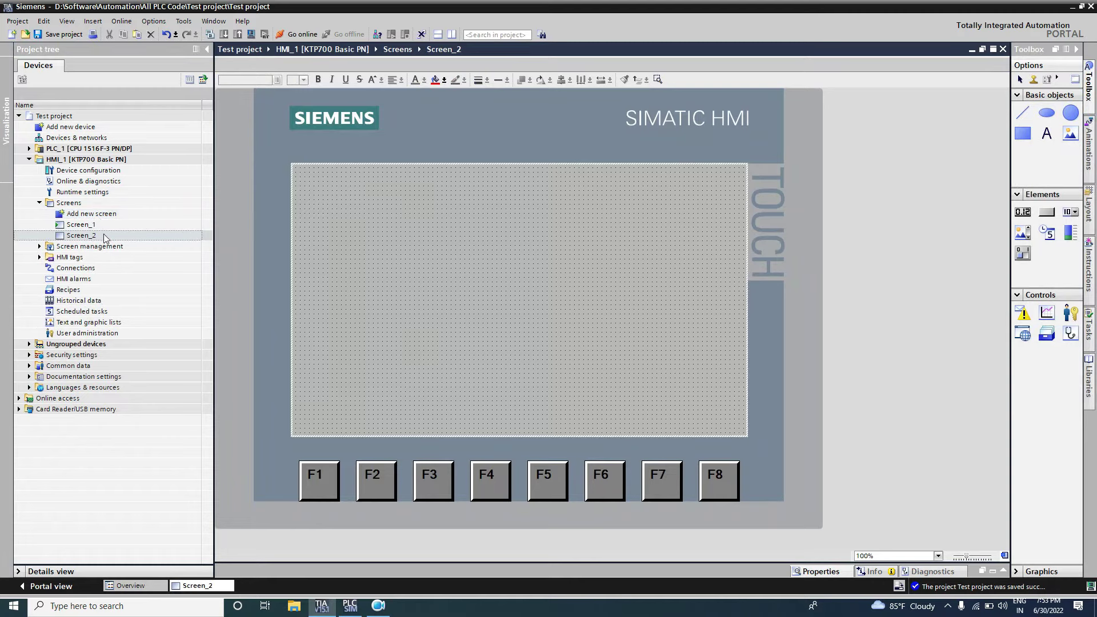
Step: Define Screen_2 as the start screen of HMI_1
{"action": "left_click", "coordinate": [75, 238]}
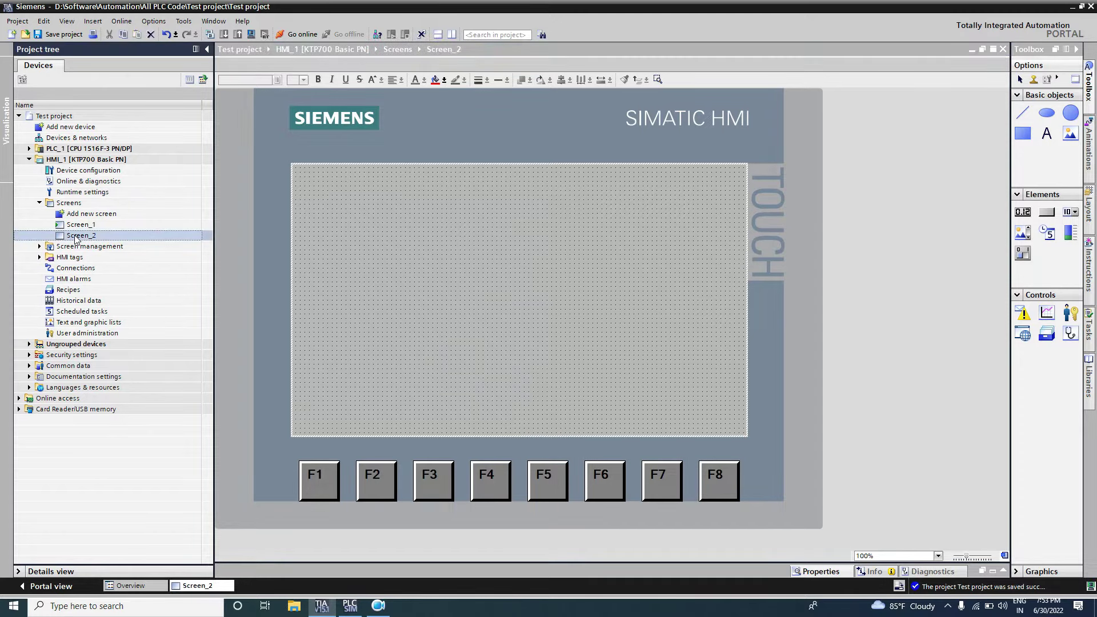
{"action": "right_click", "coordinate": [75, 238]}
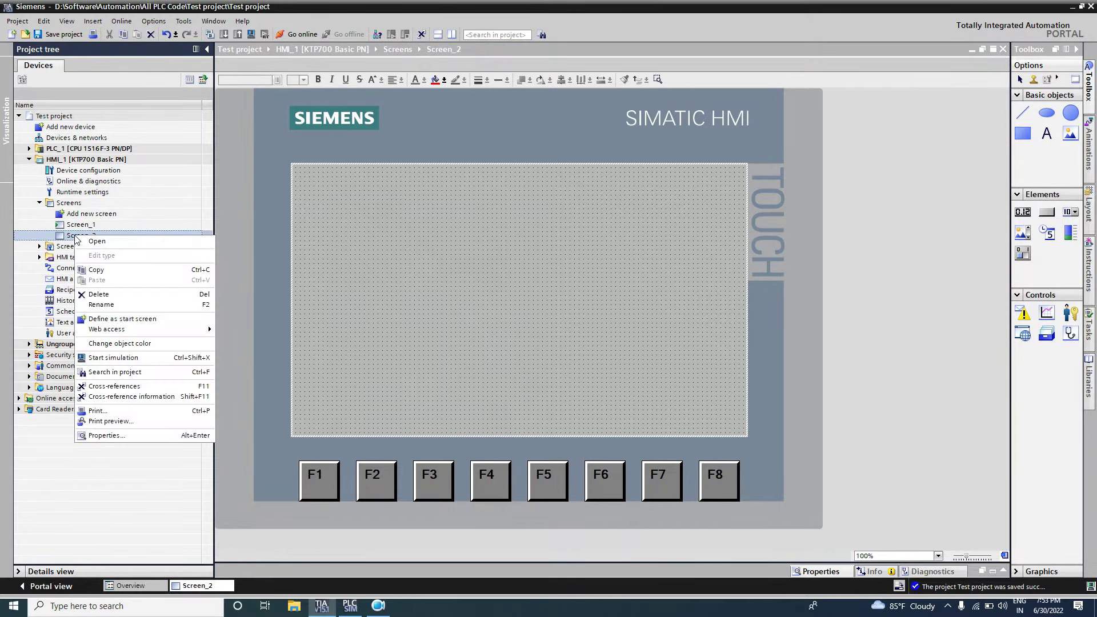
{"action": "left_click", "coordinate": [125, 324]}
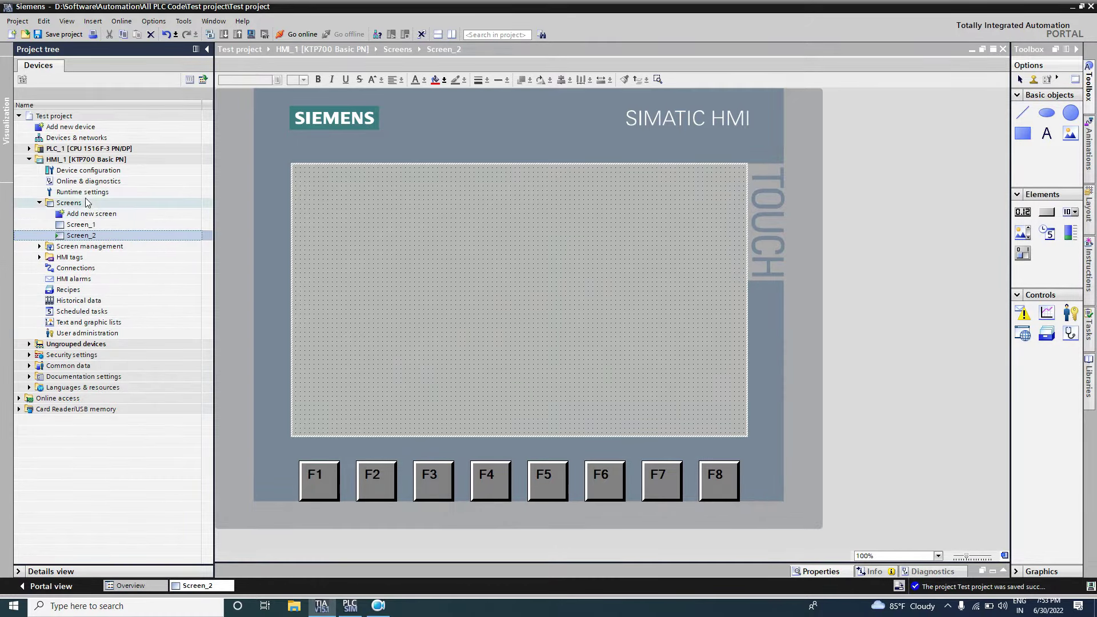
Step: Set the start screen to Screen_1 in HMI_1's runtime settings and close the settings
{"action": "left_click", "coordinate": [86, 192]}
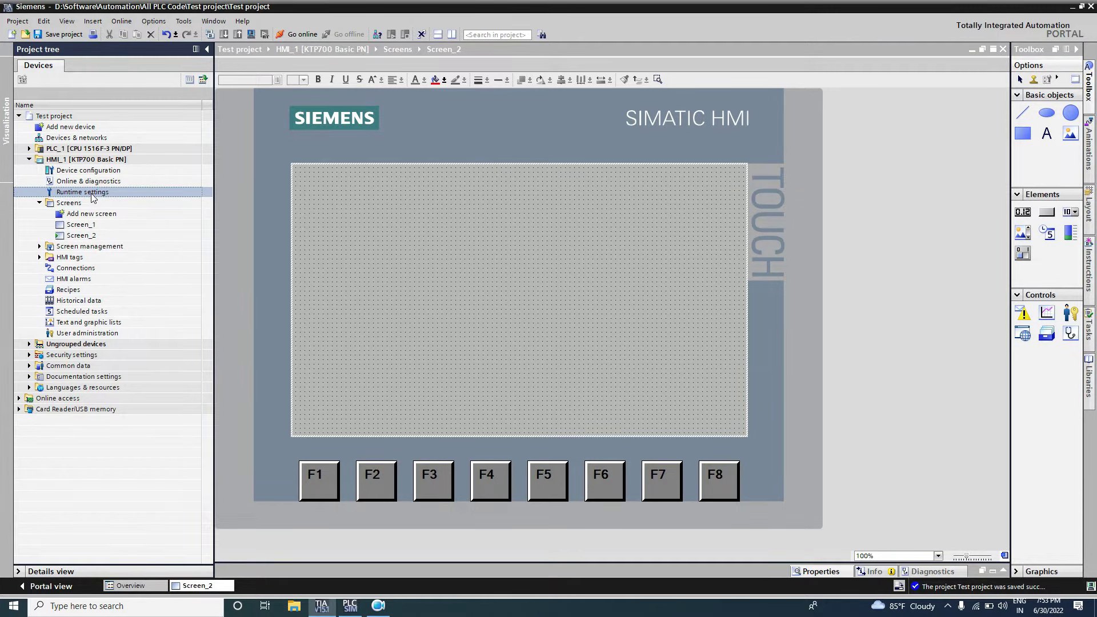
{"action": "double_click", "coordinate": [91, 194]}
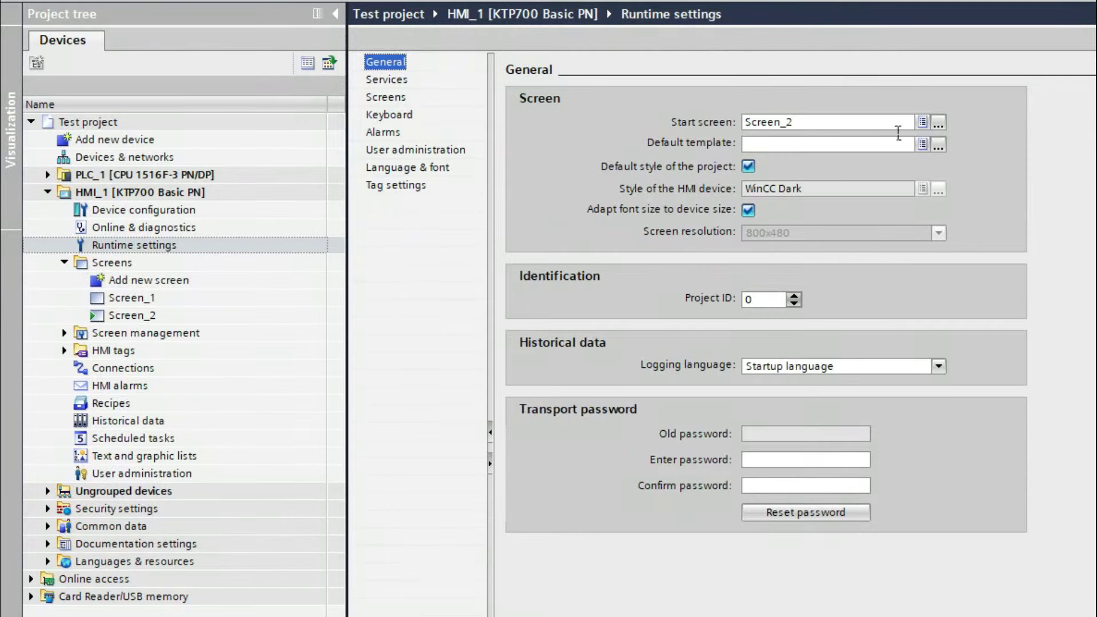
{"action": "left_click", "coordinate": [938, 123]}
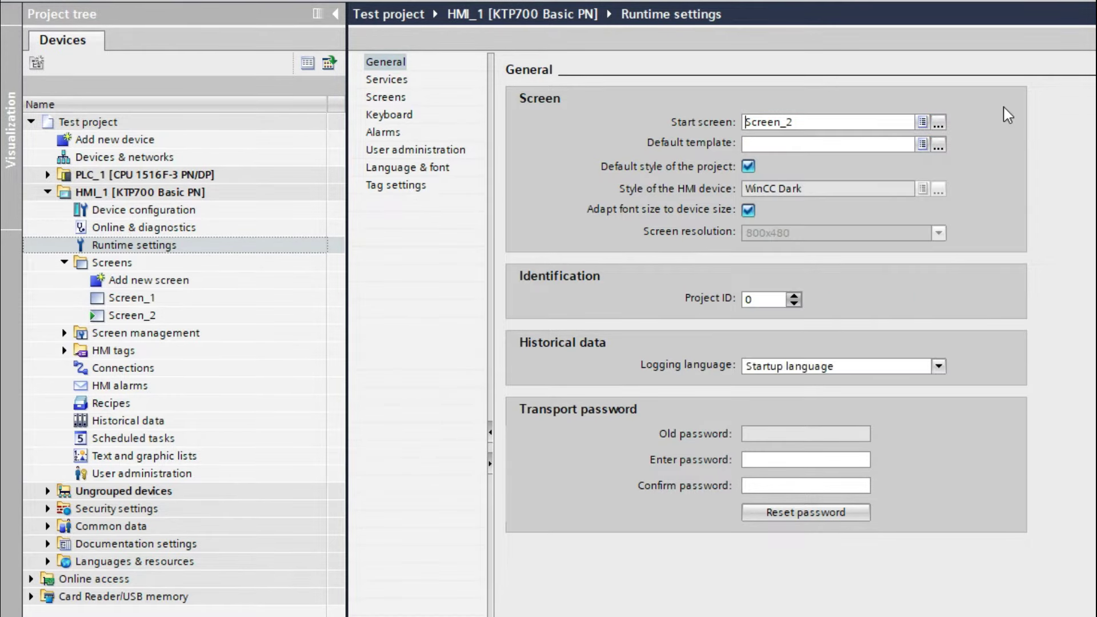
{"action": "left_click", "coordinate": [937, 125]}
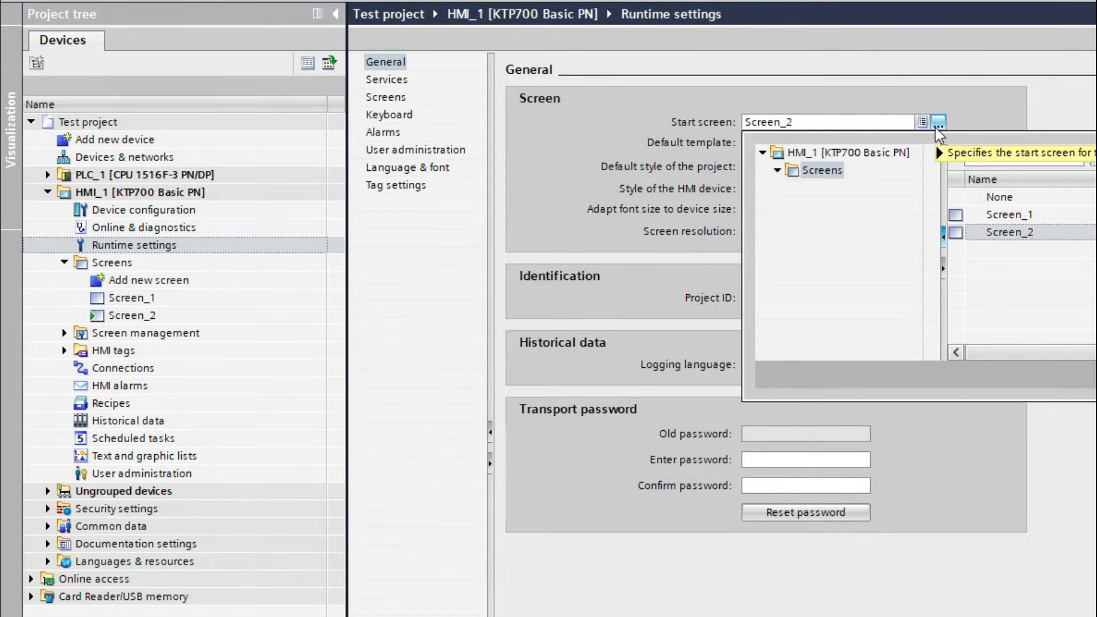
{"action": "left_click", "coordinate": [1004, 217]}
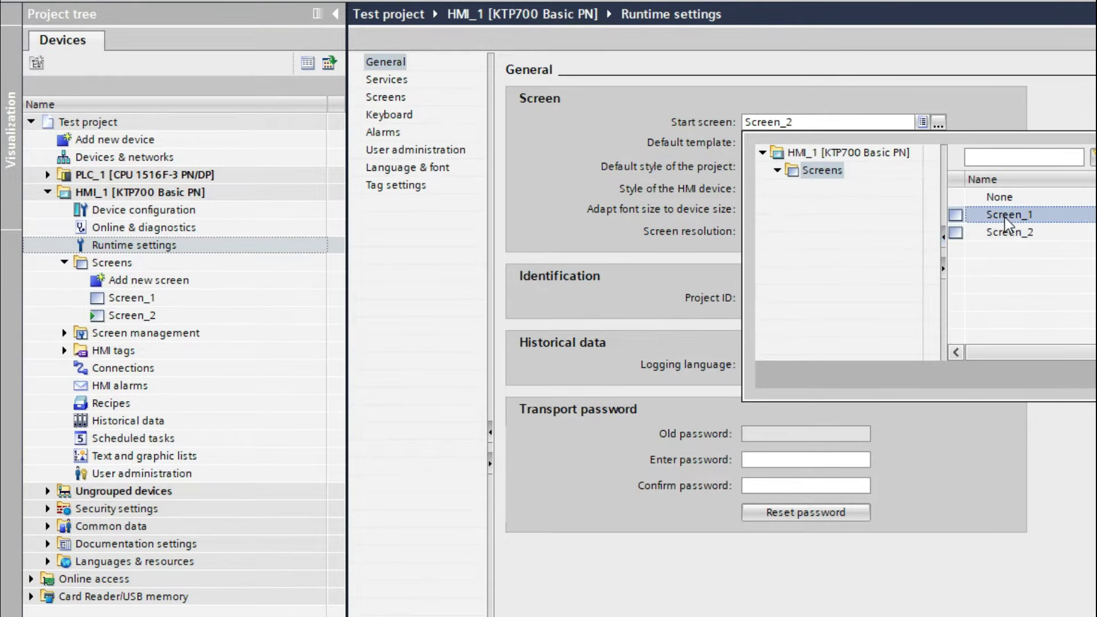
{"action": "key", "text": "Return"}
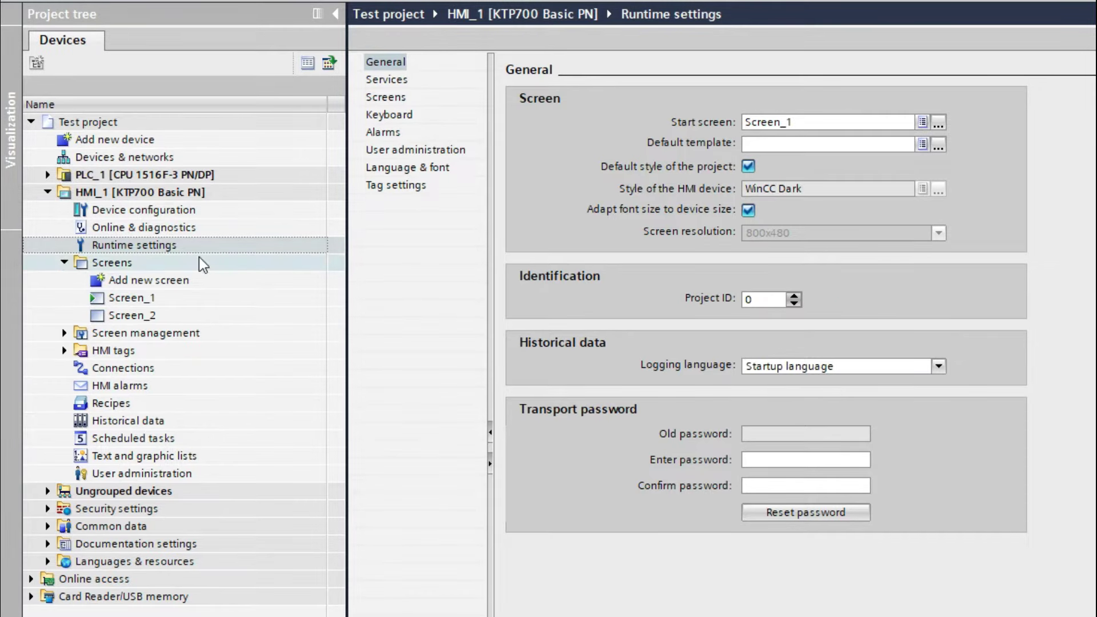
{"action": "left_click", "coordinate": [112, 301]}
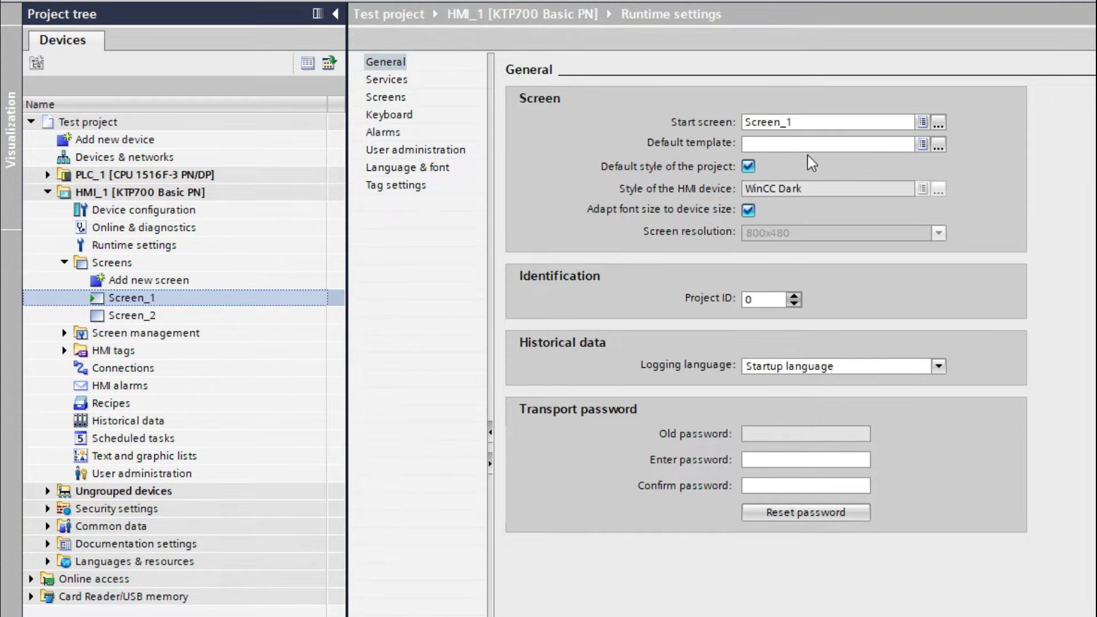
{"action": "left_click", "coordinate": [818, 146]}
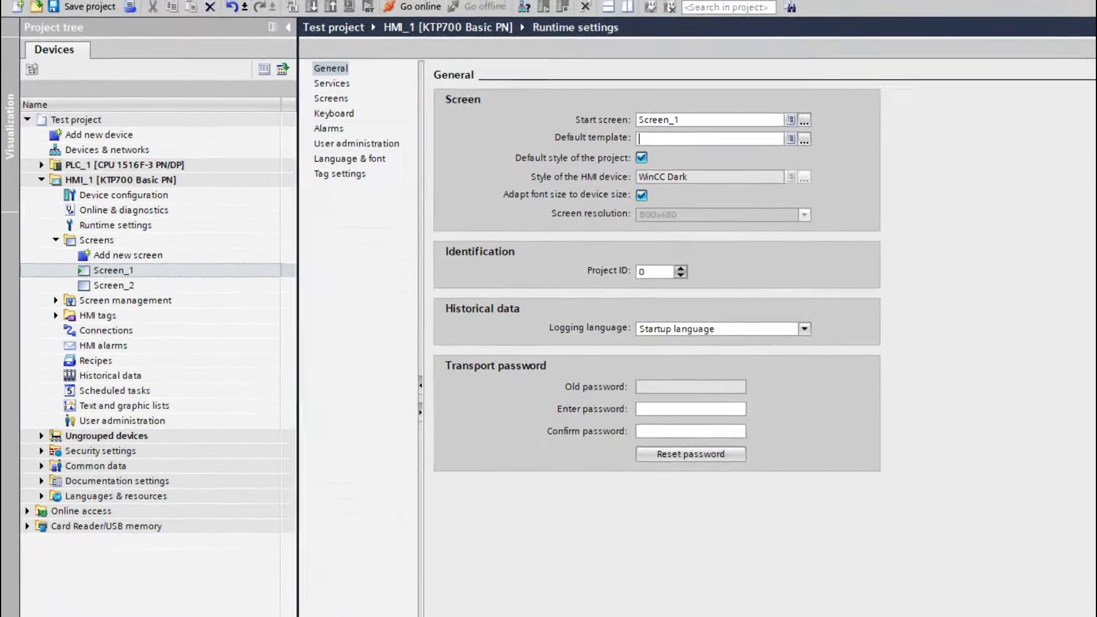
{"action": "left_click", "coordinate": [1090, 45]}
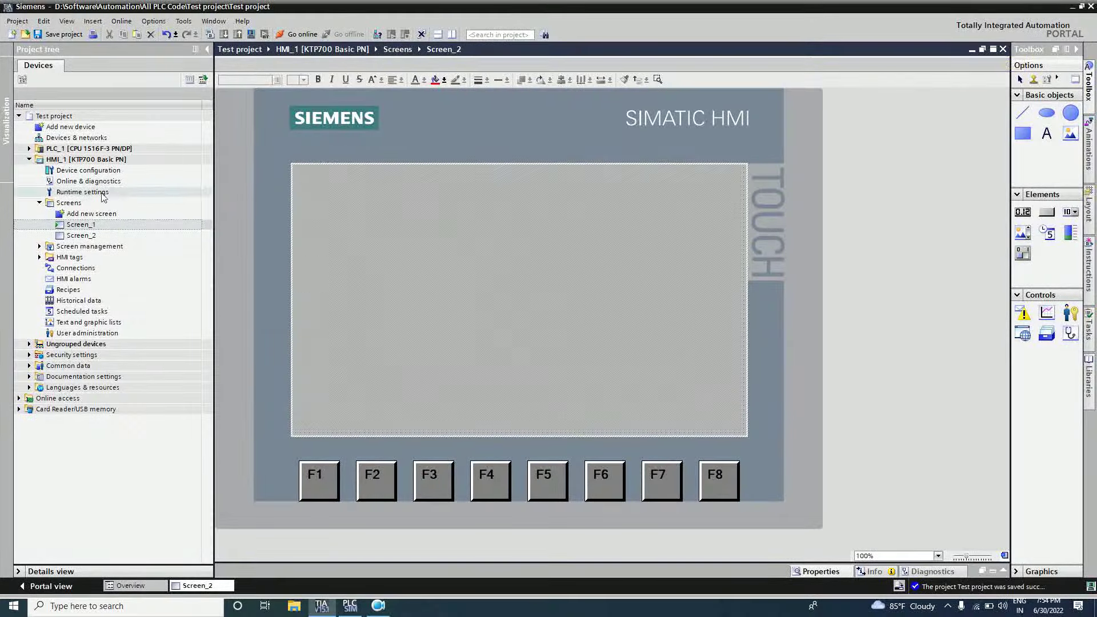
Step: Rename Screen_1 of HMI_1 as Home screen
{"action": "left_click", "coordinate": [92, 228]}
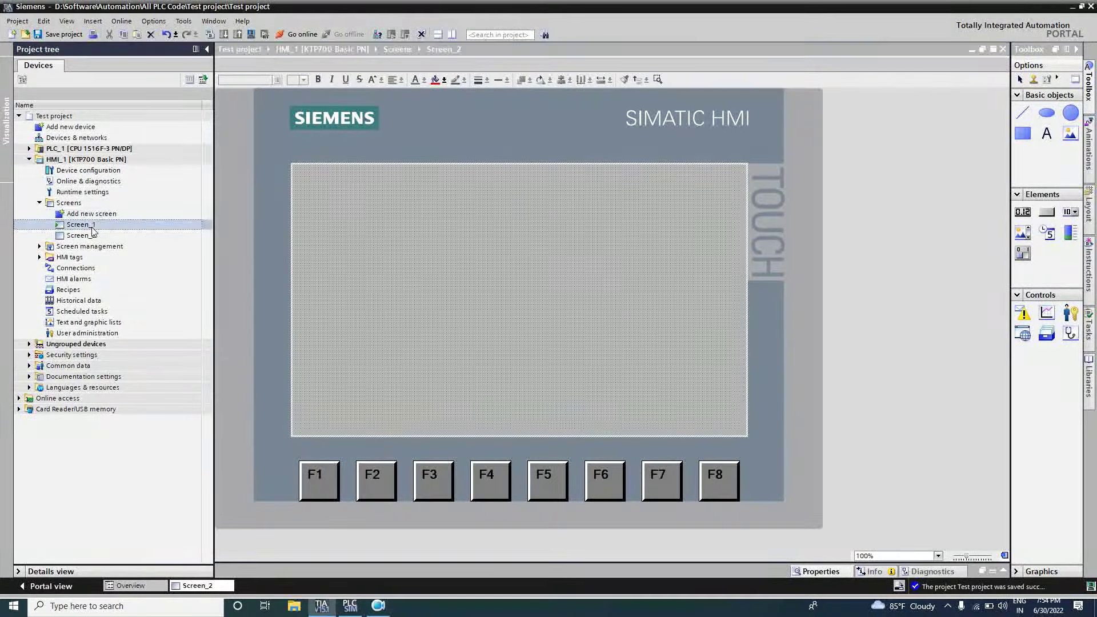
{"action": "right_click", "coordinate": [92, 229]}
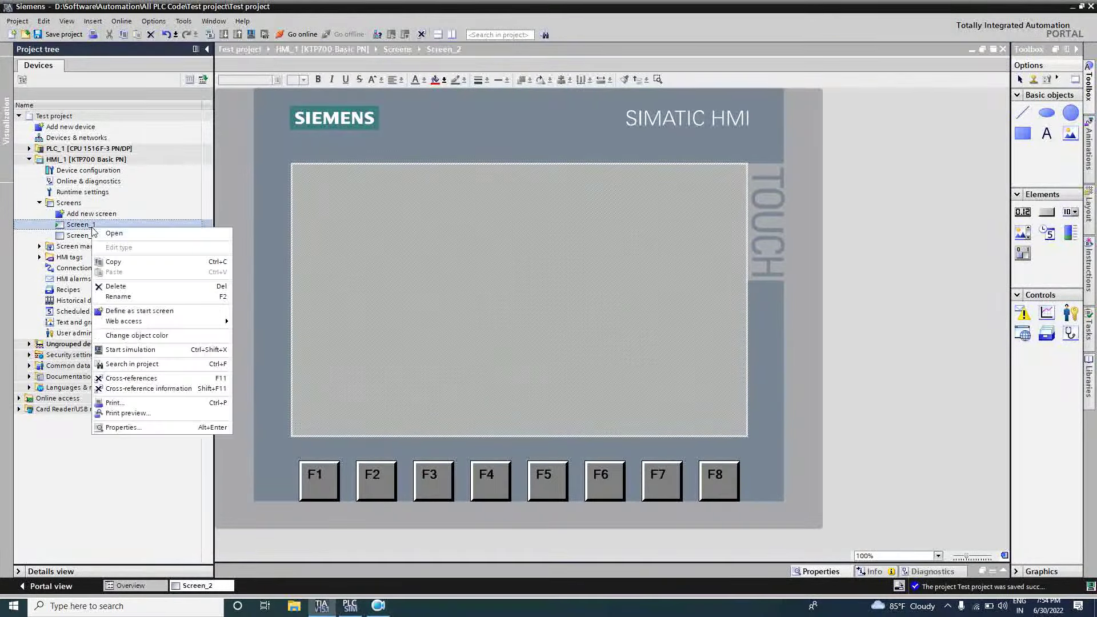
{"action": "left_click", "coordinate": [143, 298]}
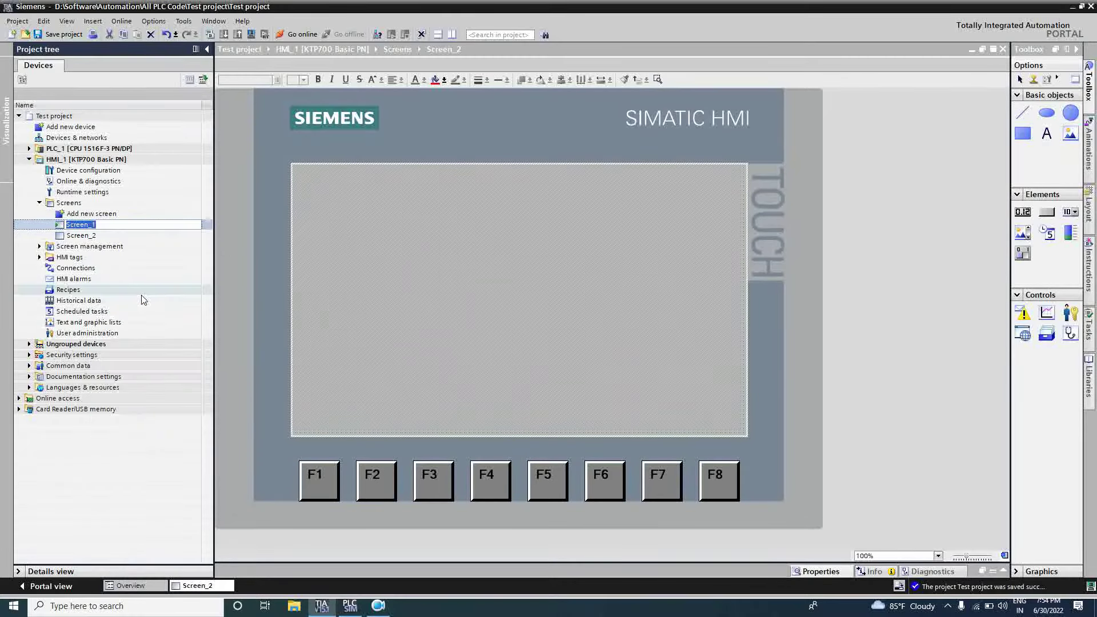
{"action": "type", "text": "Home screen"}
{"action": "key", "text": "Return"}
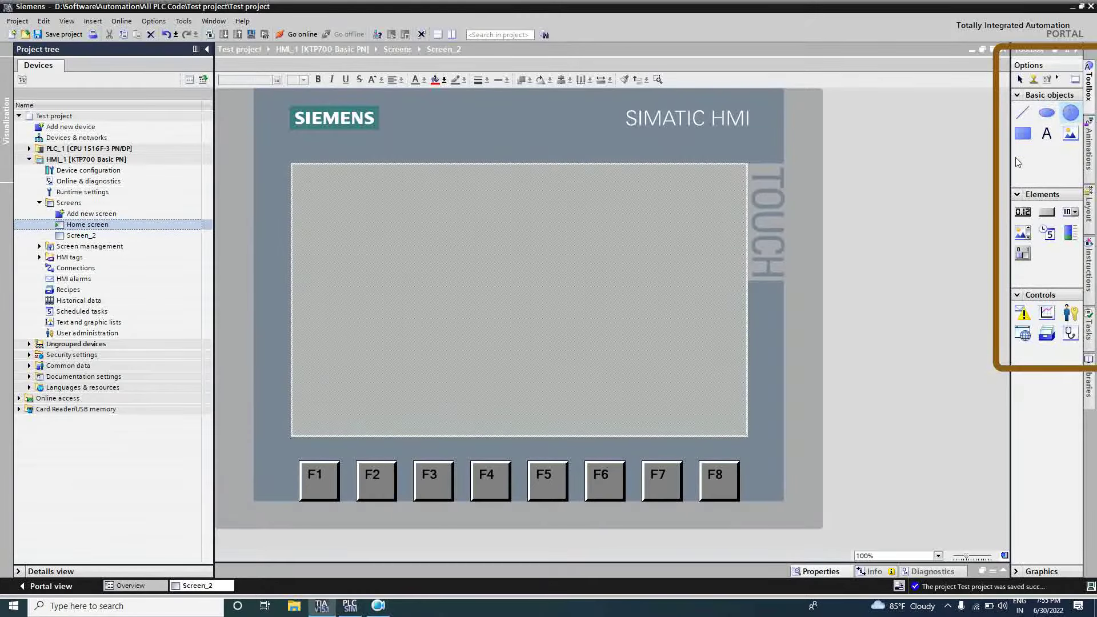
Step: Collapse and reopen the Toolbox and widen it to give its object groups more room
{"action": "left_click", "coordinate": [1089, 96]}
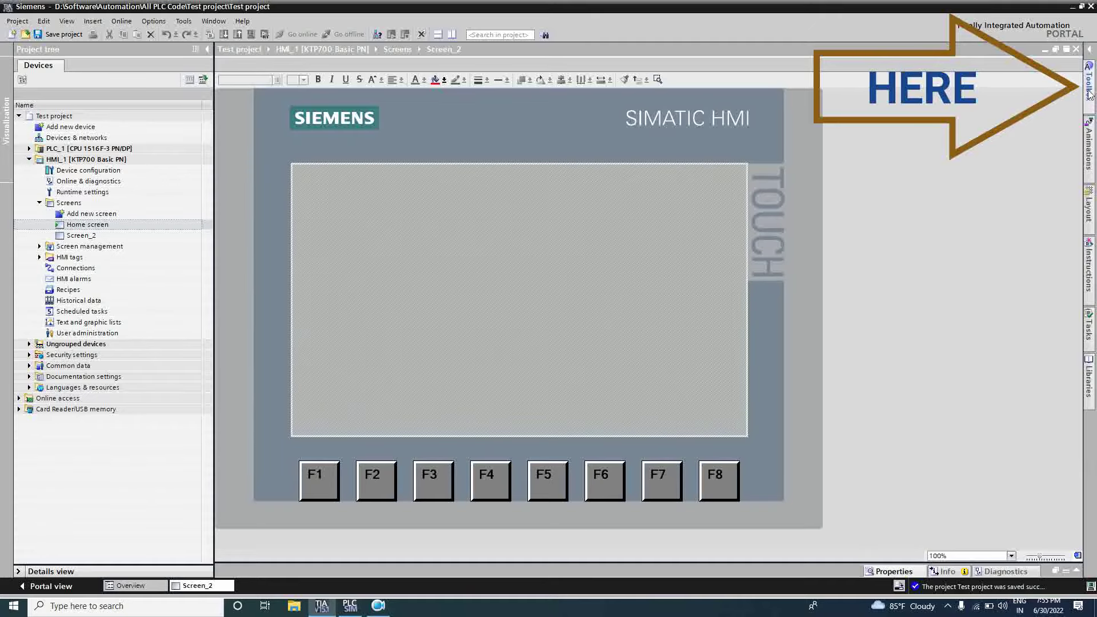
{"action": "left_click", "coordinate": [1090, 94]}
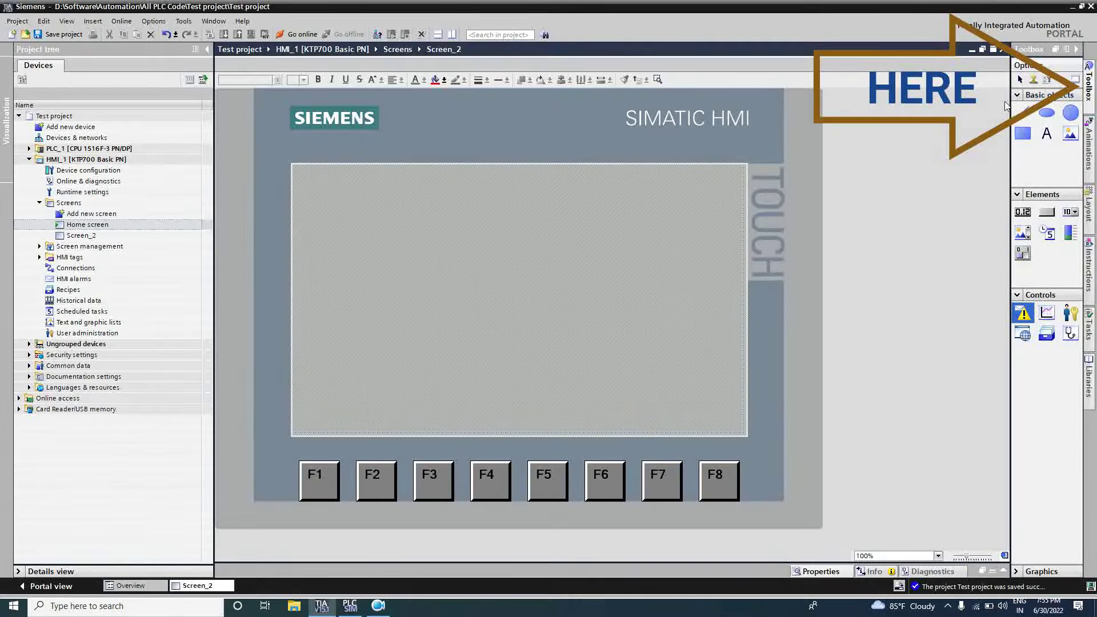
{"action": "left_click_drag", "start_coordinate": [1010, 111], "coordinate": [922, 127]}
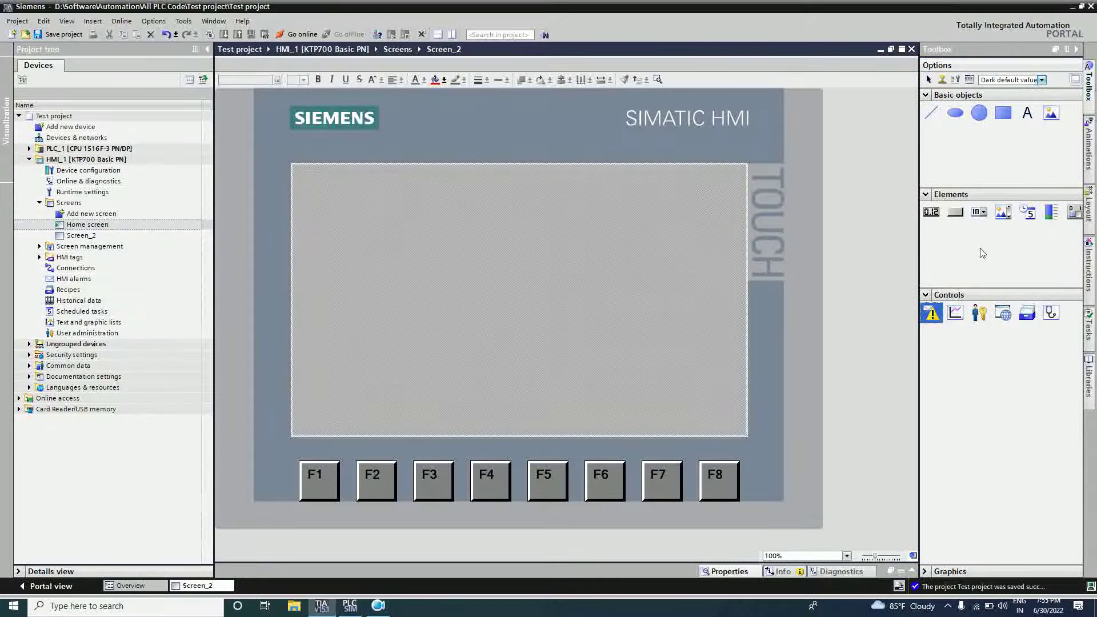
{"action": "left_click", "coordinate": [955, 113]}
{"action": "key", "text": "Escape"}
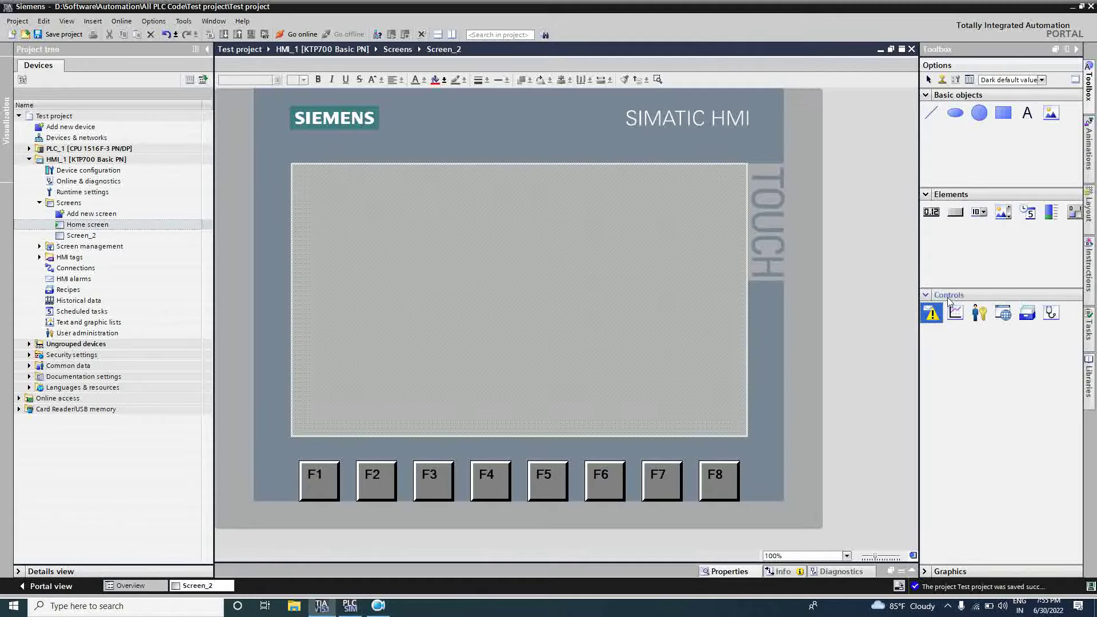
Step: Collapse the Toolbox groups and examine the objects offered under Basic objects and Elements
{"action": "left_click", "coordinate": [926, 95]}
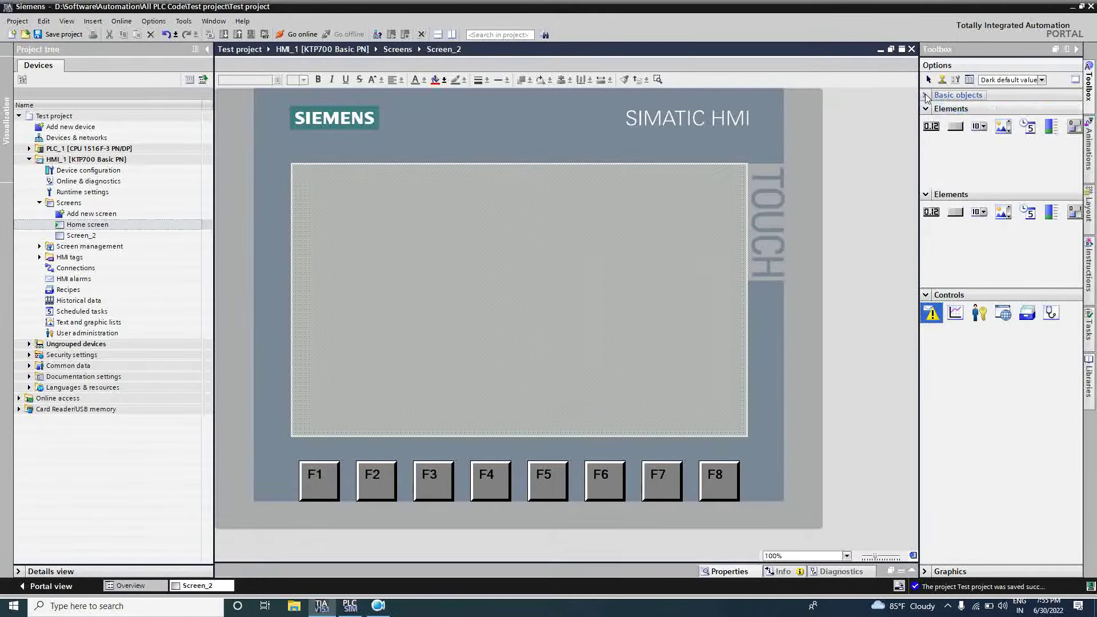
{"action": "left_click", "coordinate": [926, 109]}
{"action": "left_click", "coordinate": [926, 123]}
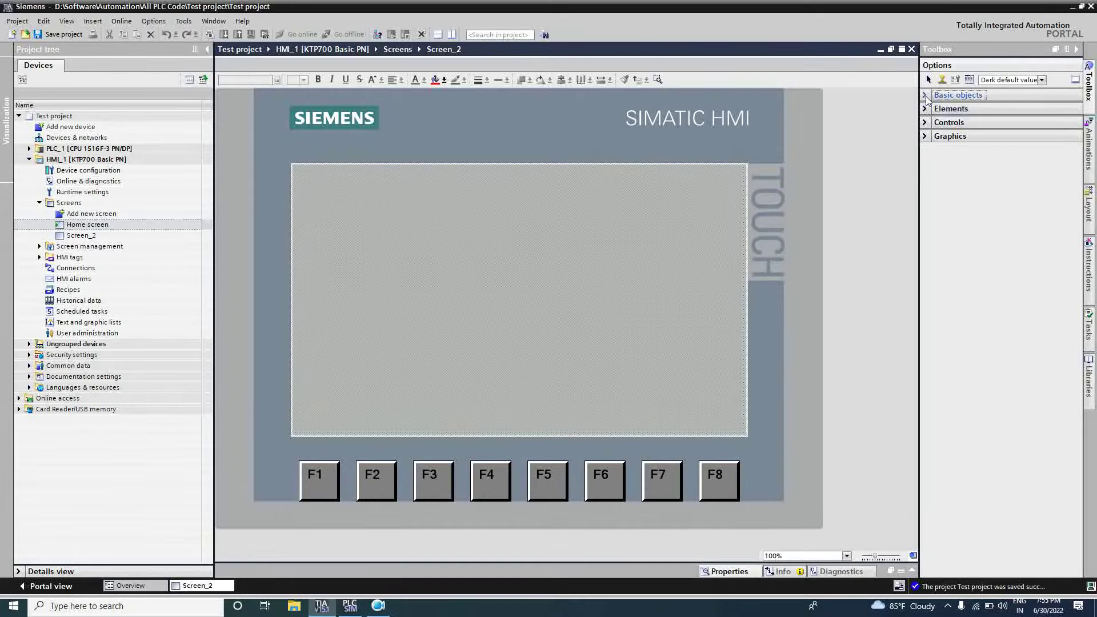
{"action": "left_click", "coordinate": [927, 95]}
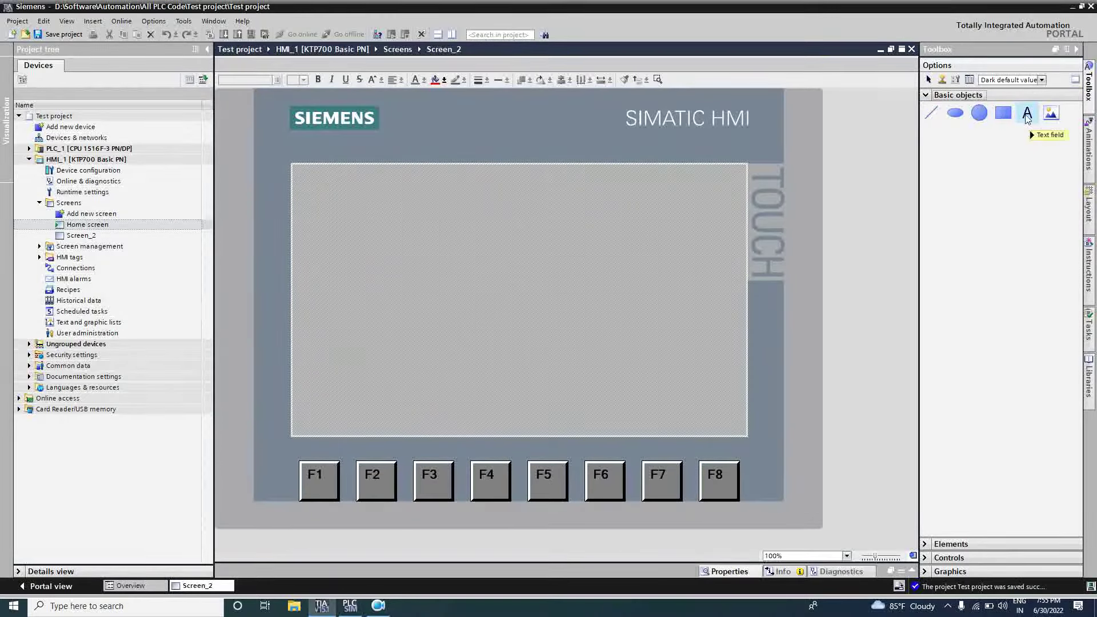
{"action": "left_click", "coordinate": [926, 95]}
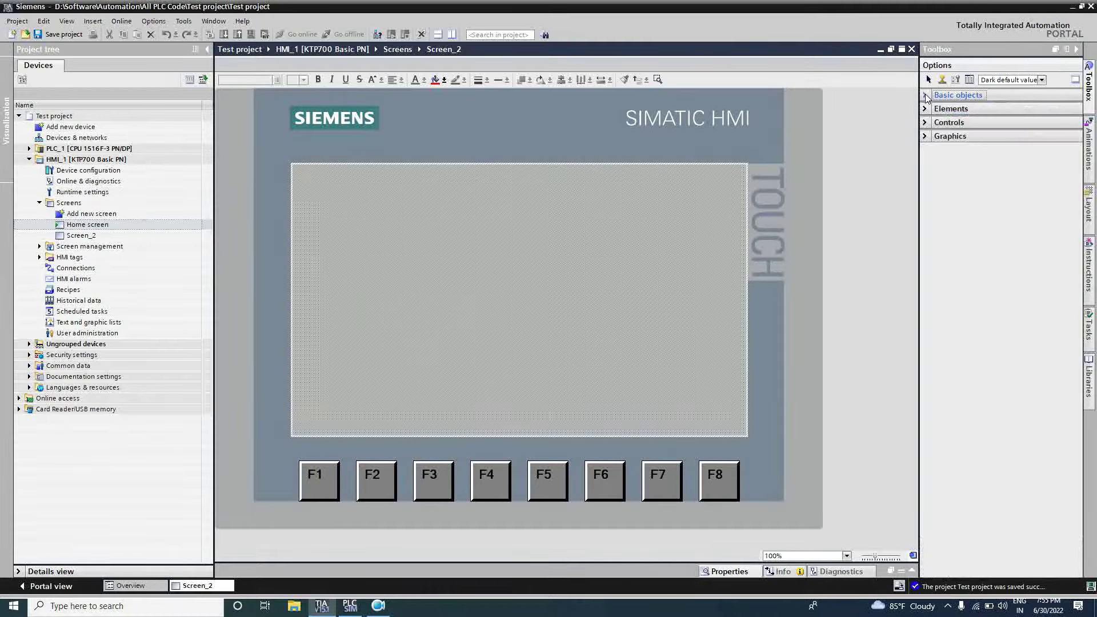
{"action": "left_click", "coordinate": [925, 110]}
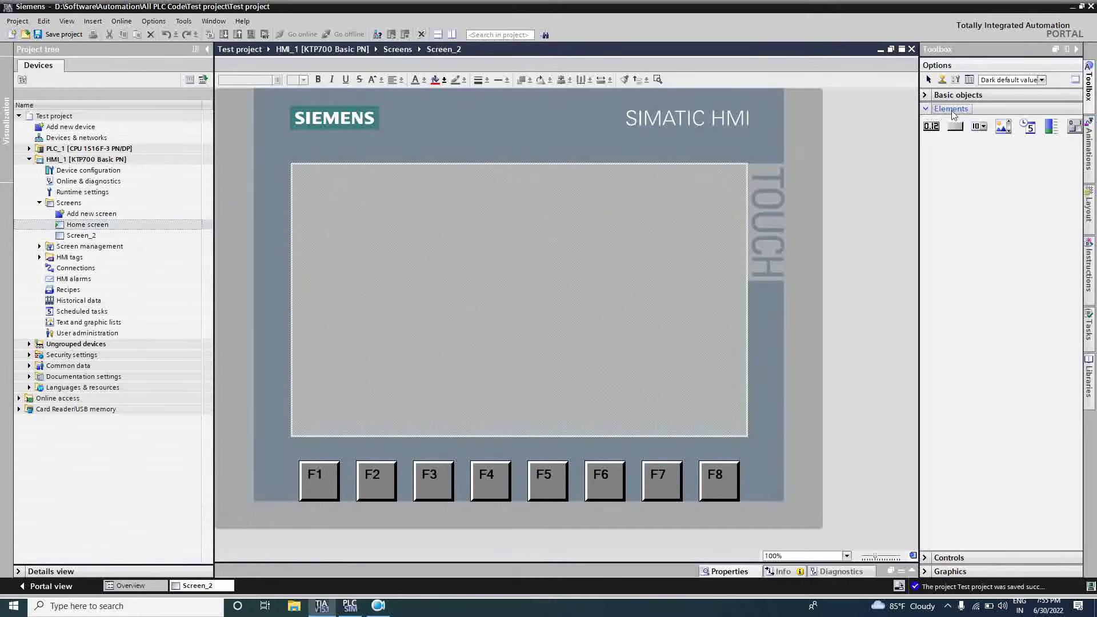
{"action": "left_click", "coordinate": [926, 111]}
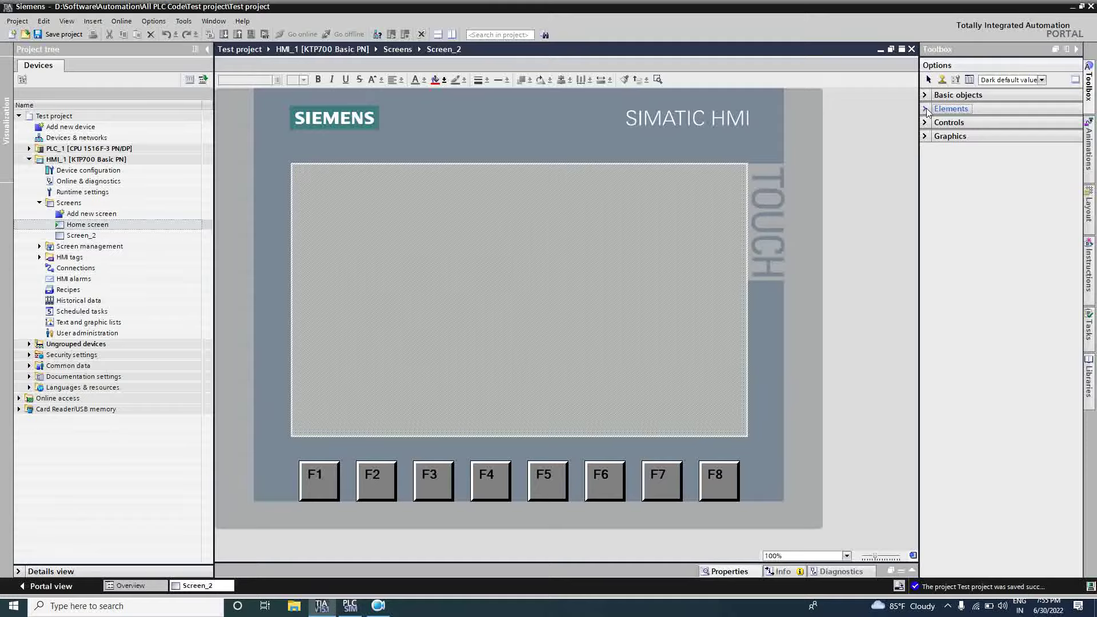
{"action": "left_click", "coordinate": [926, 110]}
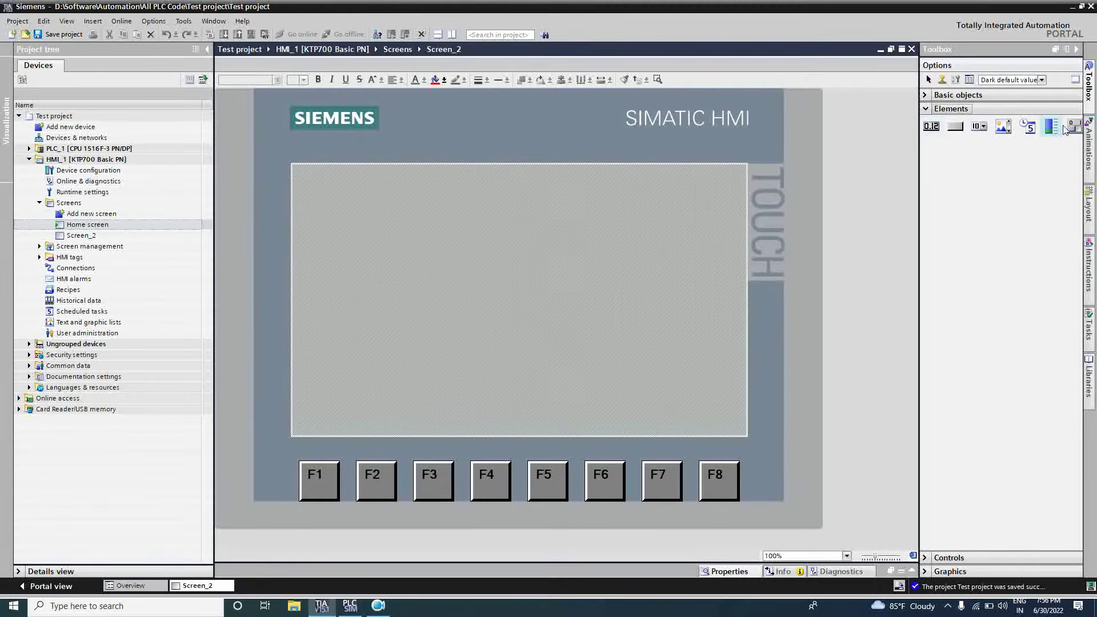
Step: Place a button in the upper middle area of Screen_2 and label it "Strt"
{"action": "left_click", "coordinate": [956, 127]}
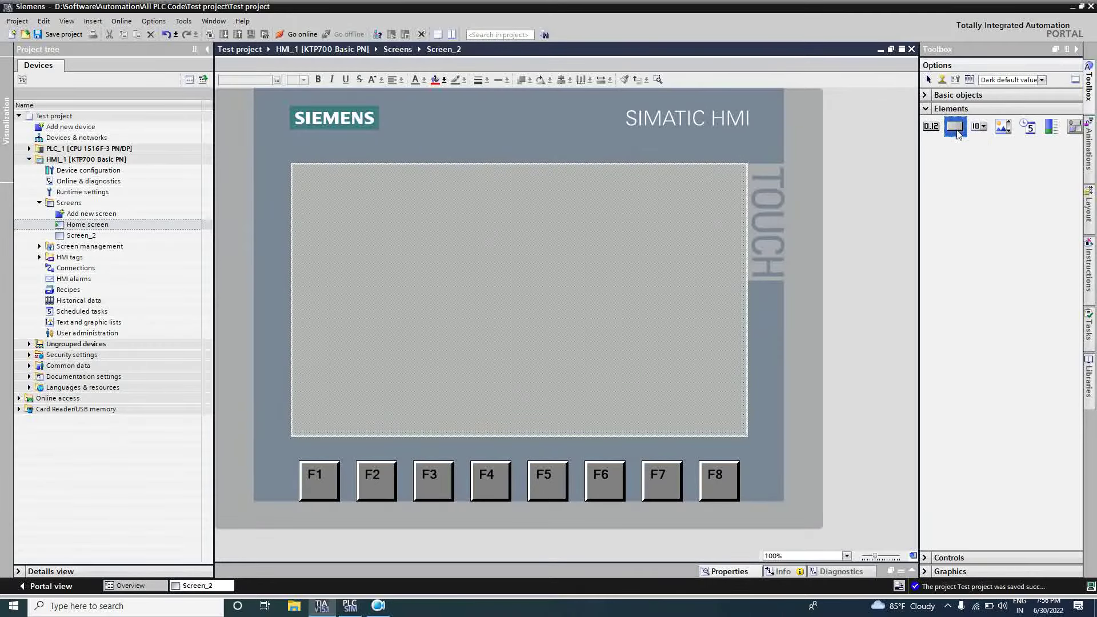
{"action": "left_click_drag", "start_coordinate": [958, 134], "coordinate": [438, 240]}
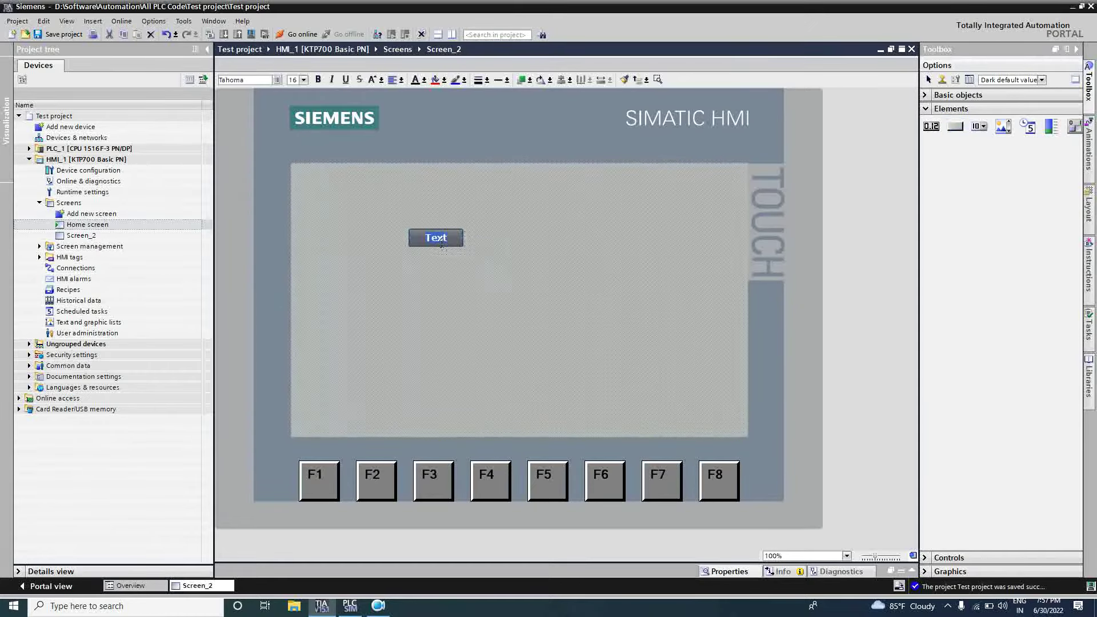
{"action": "left_click", "coordinate": [526, 270]}
{"action": "left_click", "coordinate": [454, 247]}
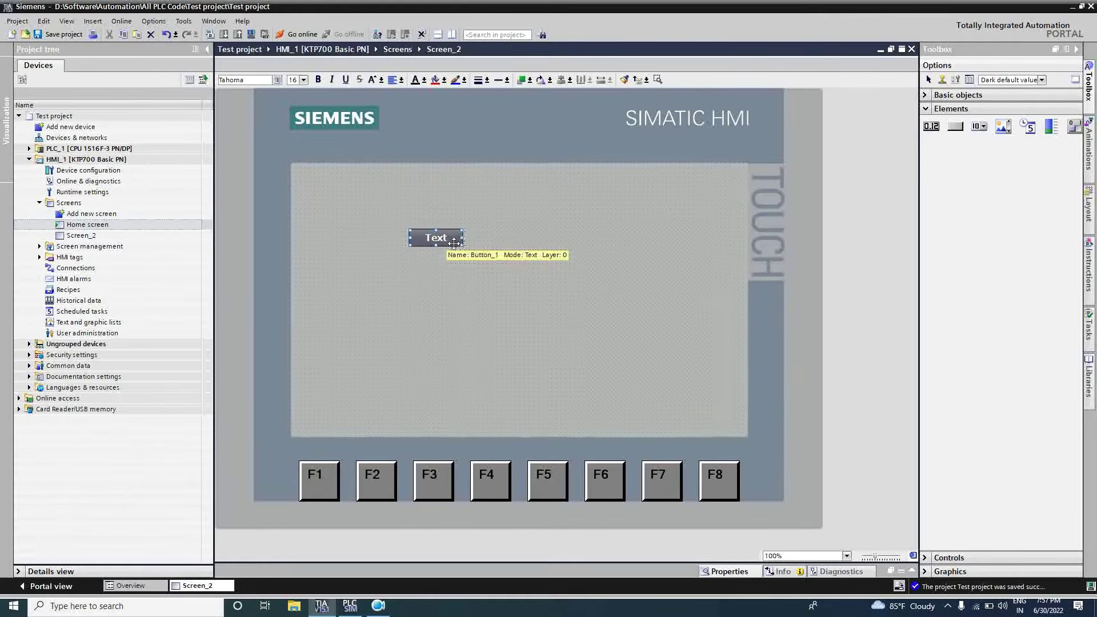
{"action": "double_click", "coordinate": [451, 242]}
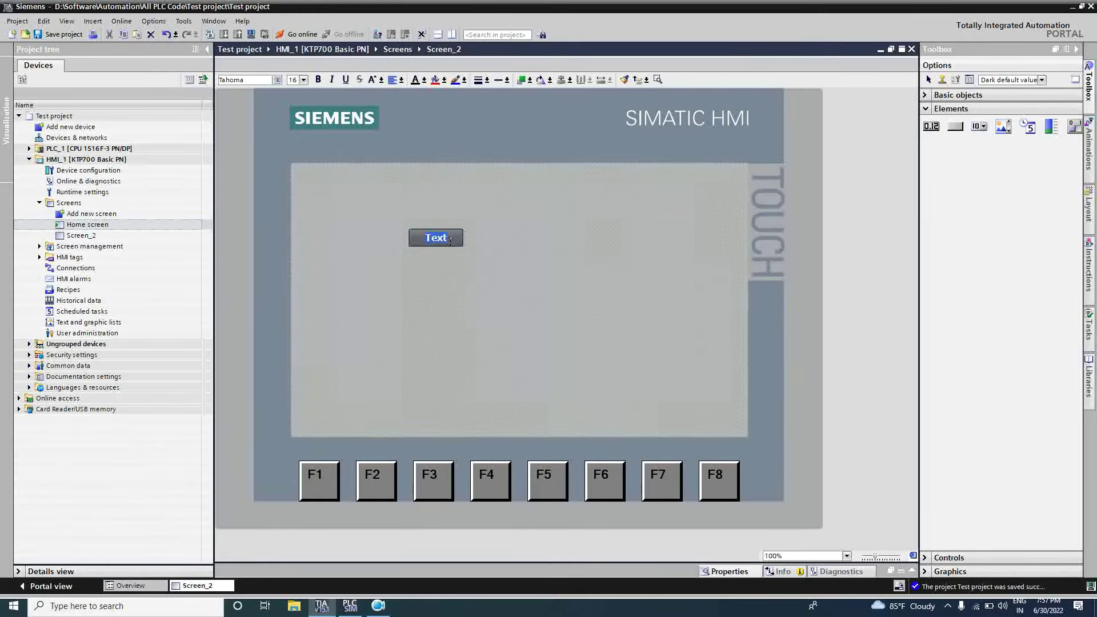
{"action": "type", "text": "Strt"}
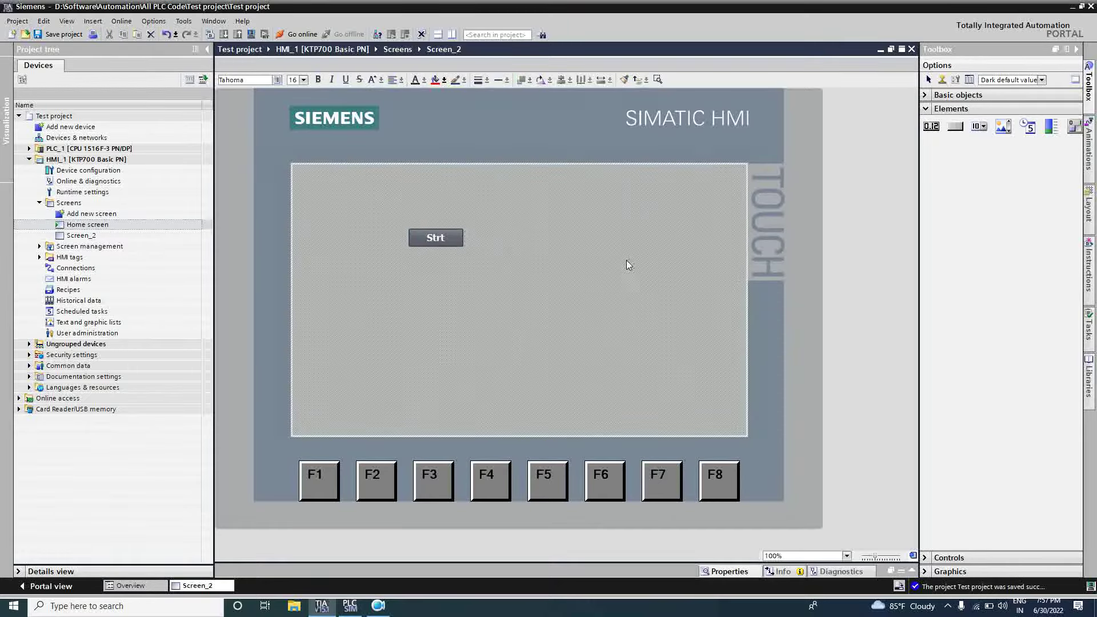
Step: Examine the general properties of the "Strt" button, including its display mode and the label text shown when not pressed
{"action": "left_click", "coordinate": [465, 243]}
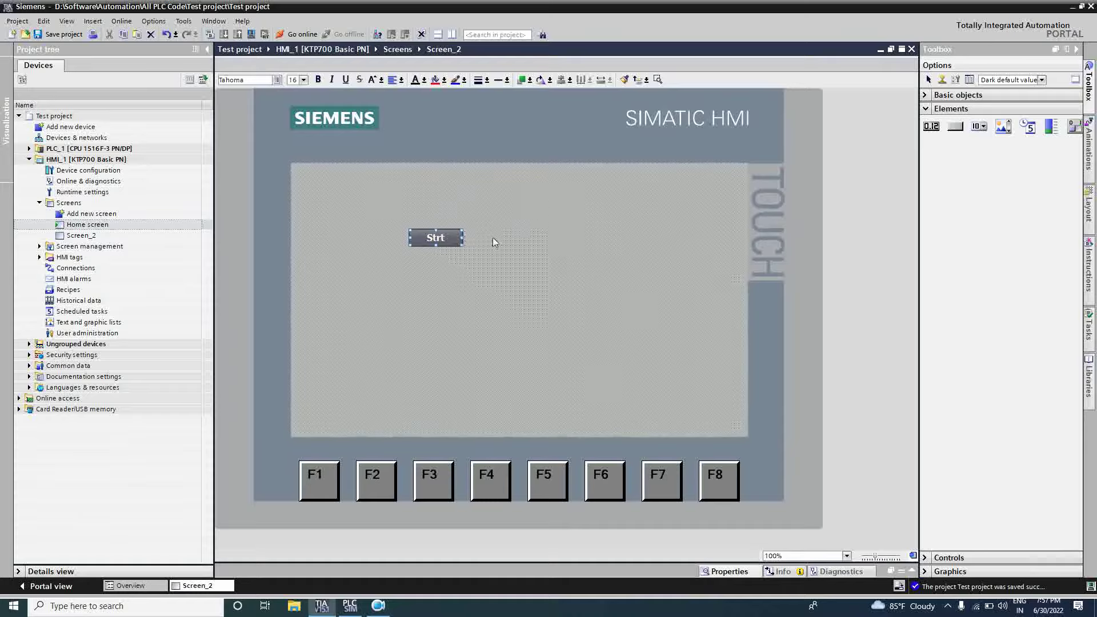
{"action": "right_click", "coordinate": [452, 242]}
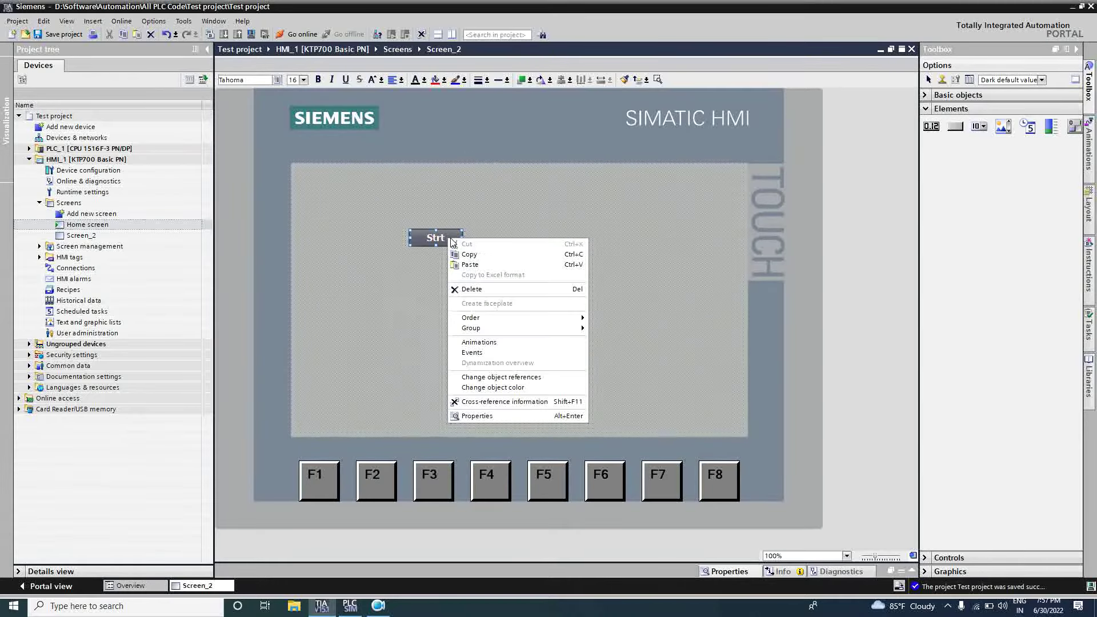
{"action": "left_click", "coordinate": [471, 416]}
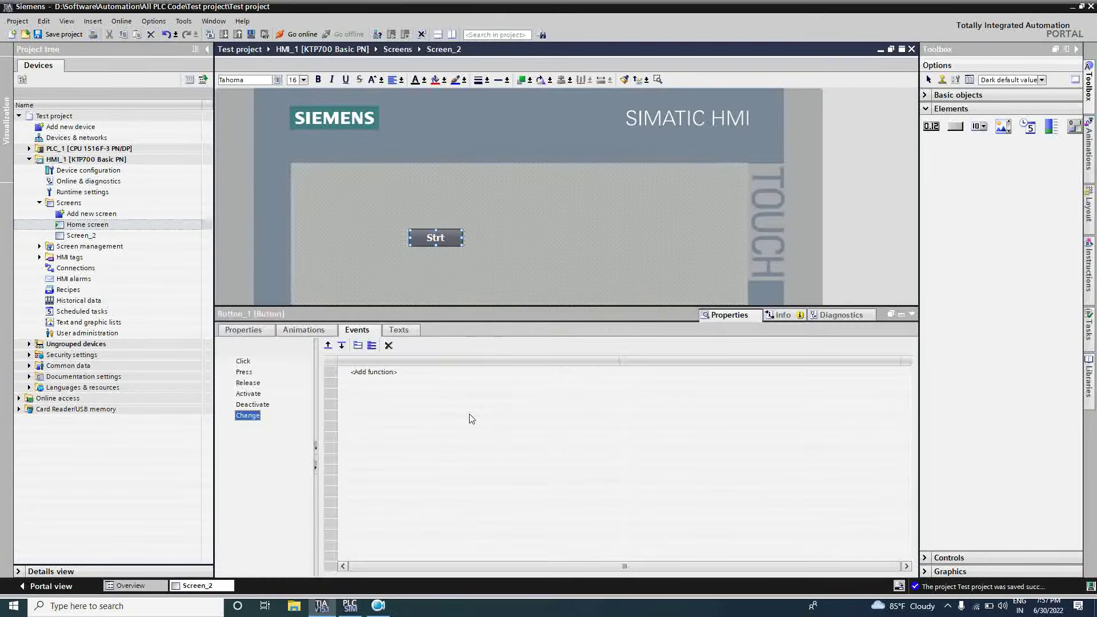
{"action": "left_click", "coordinate": [249, 331]}
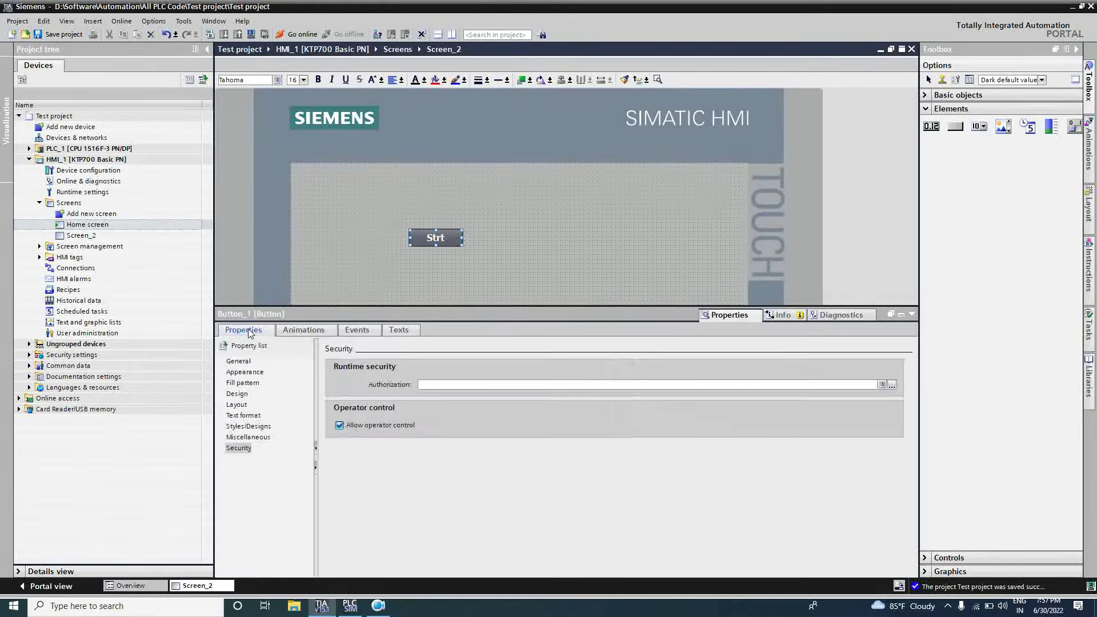
{"action": "left_click", "coordinate": [237, 361]}
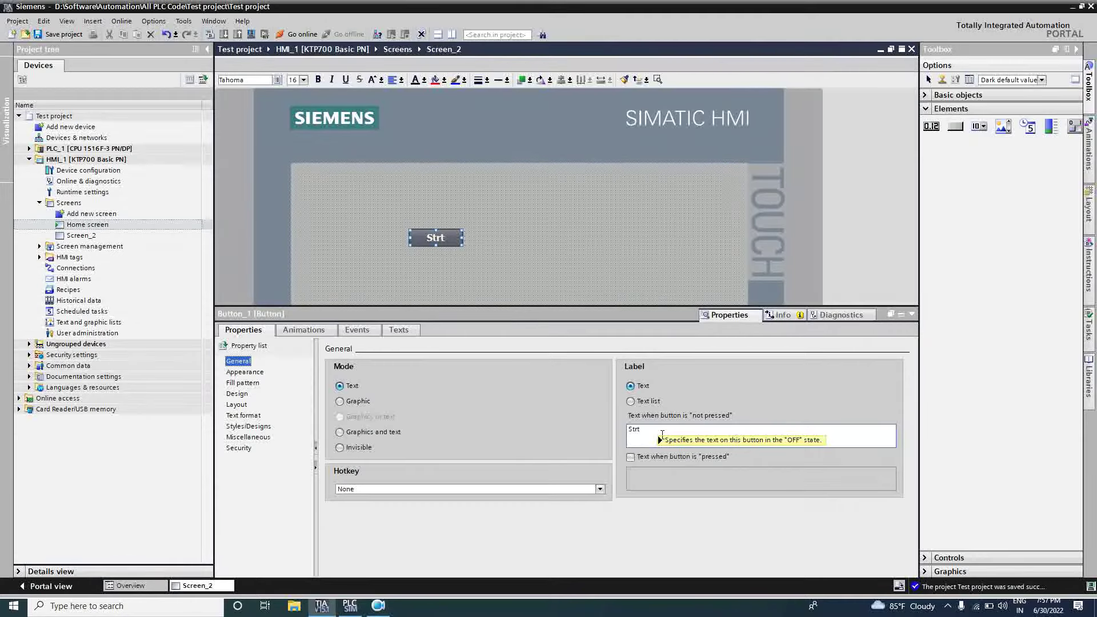
{"action": "left_click", "coordinate": [662, 435]}
{"action": "double_click", "coordinate": [662, 438]}
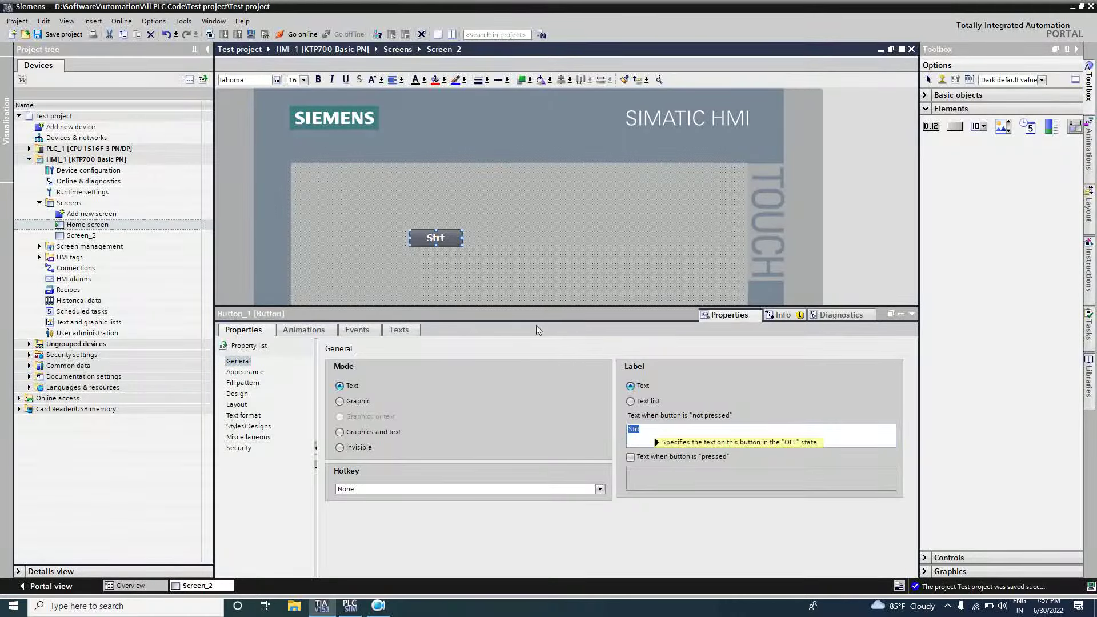
{"action": "left_click", "coordinate": [652, 437]}
{"action": "left_click_drag", "start_coordinate": [651, 437], "coordinate": [627, 435]}
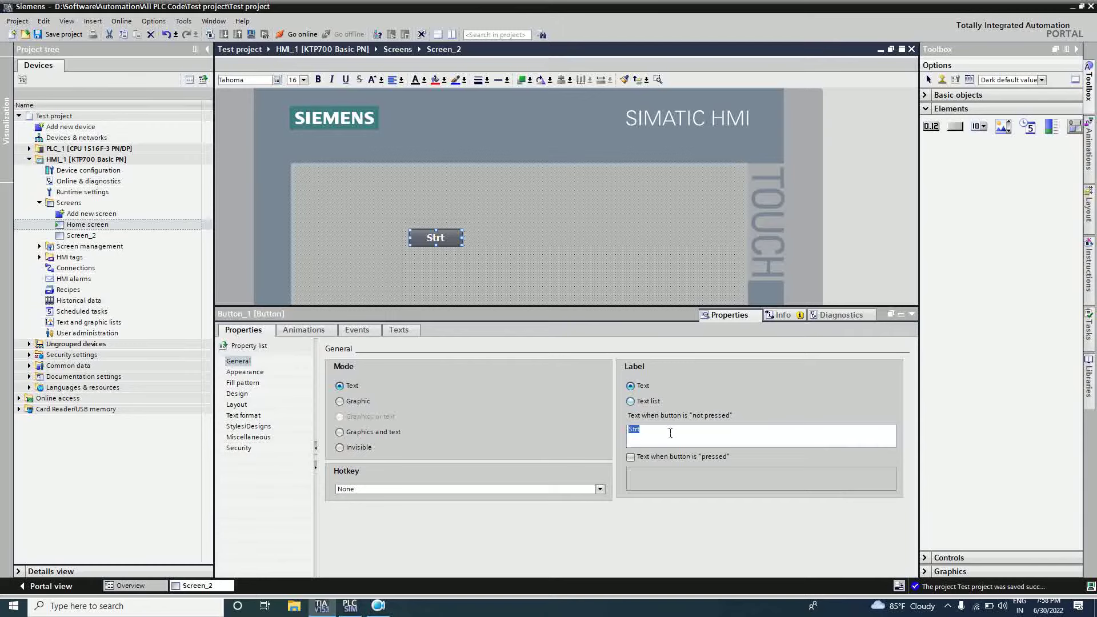
Step: Switch the "Strt" button to Graphic mode and assign the Home graphic for its not-pressed state
{"action": "left_click", "coordinate": [351, 402]}
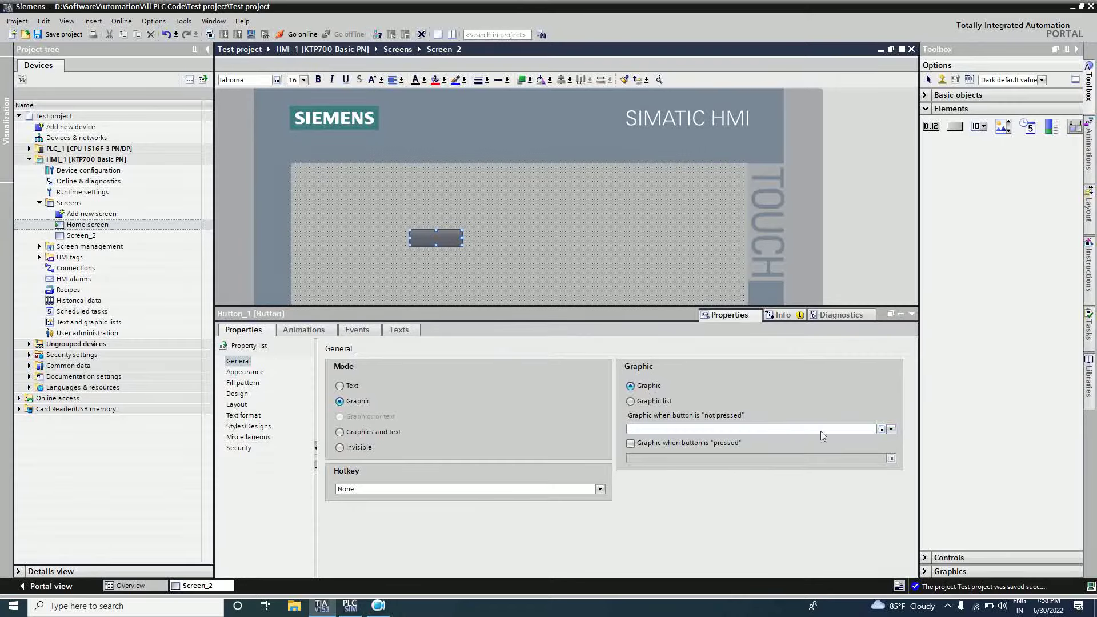
{"action": "left_click", "coordinate": [891, 429]}
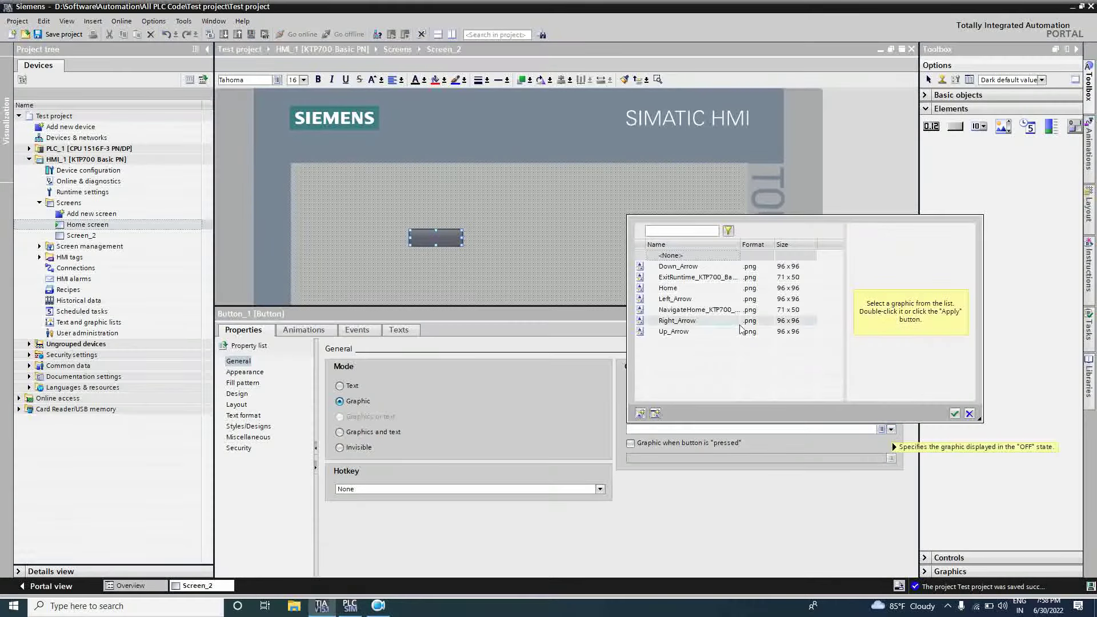
{"action": "double_click", "coordinate": [673, 288]}
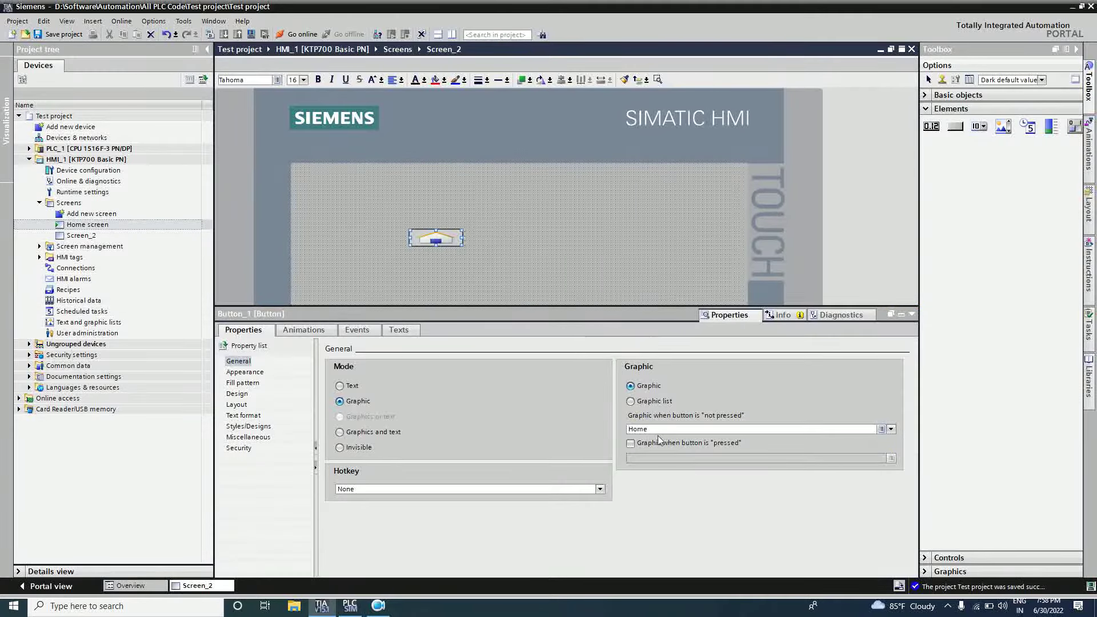
{"action": "left_click", "coordinate": [891, 429]}
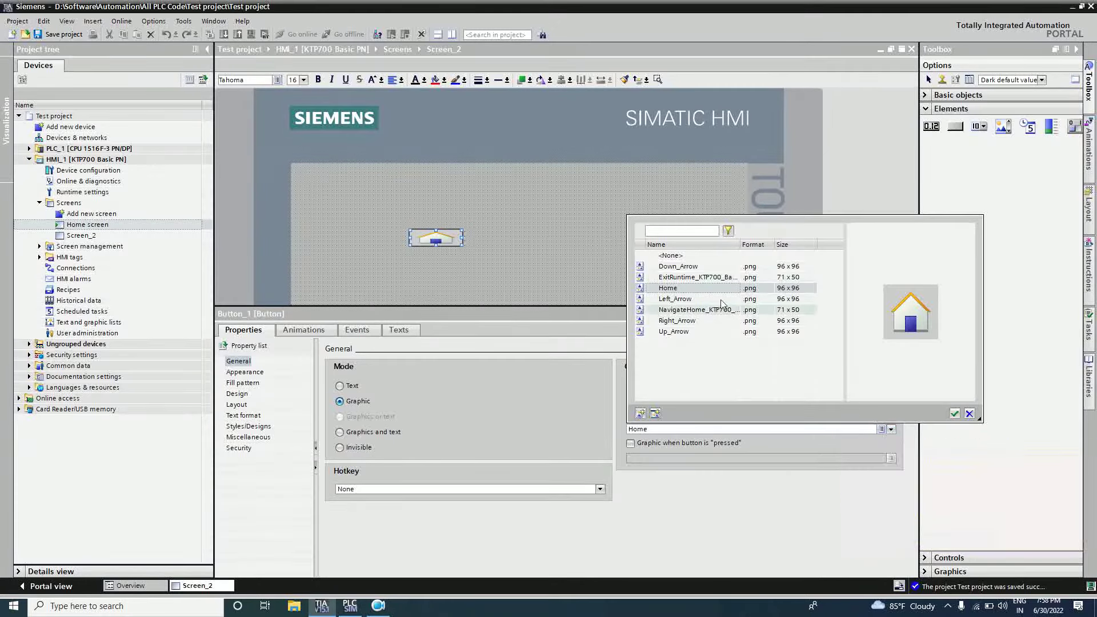
{"action": "double_click", "coordinate": [677, 290]}
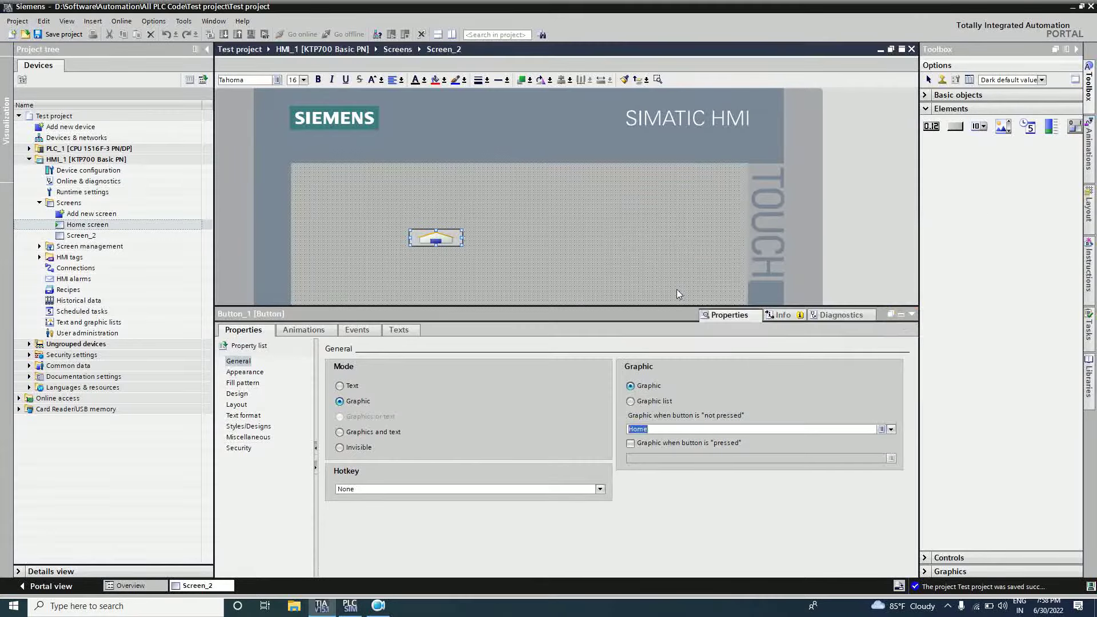
Step: Stretch the home graphic button downward into a roughly square shape so the whole house fits
{"action": "left_click", "coordinate": [569, 261]}
{"action": "left_click", "coordinate": [454, 243]}
{"action": "left_click_drag", "start_coordinate": [437, 248], "coordinate": [438, 282]}
Step: Change the home button's mode to Graphics and text, with the label "Home" for both its not-pressed and pressed states
{"action": "right_click", "coordinate": [440, 247]}
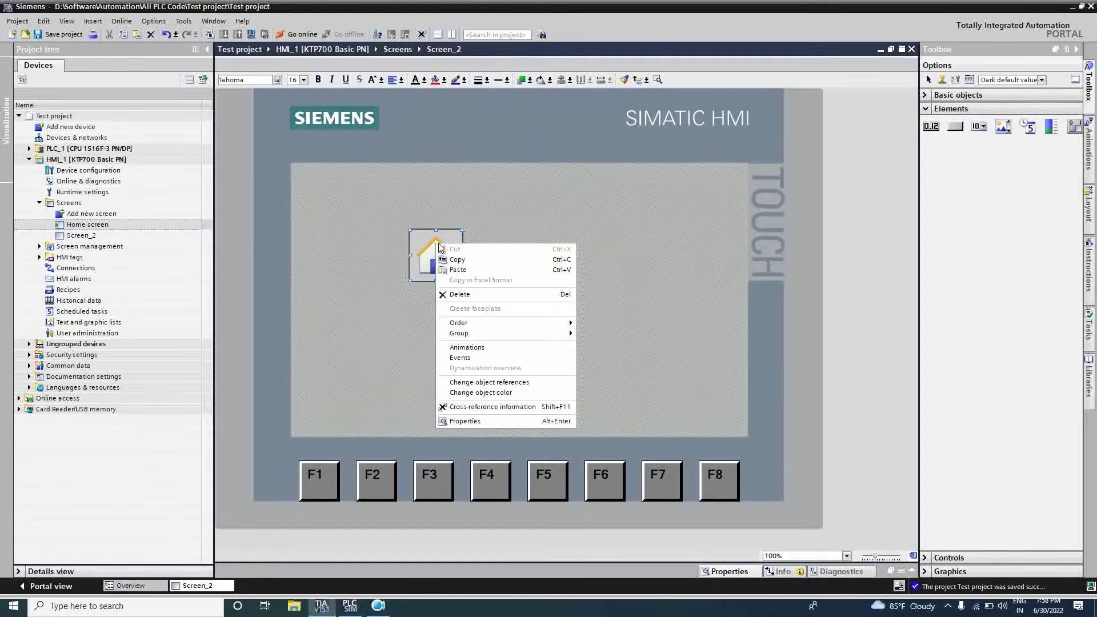
{"action": "right_click", "coordinate": [455, 263]}
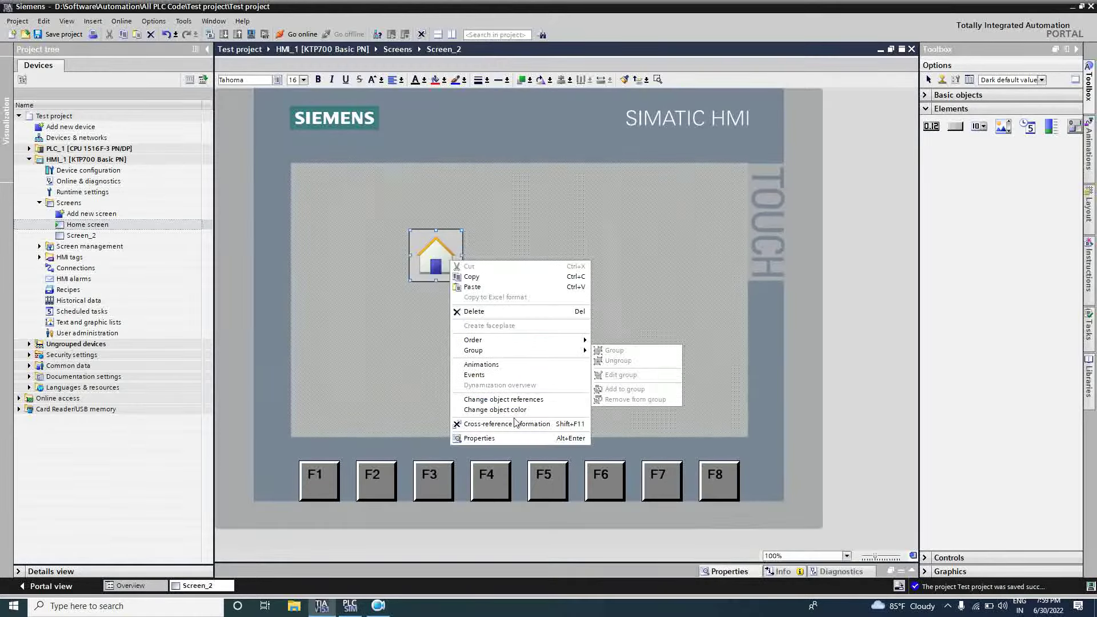
{"action": "left_click", "coordinate": [492, 438]}
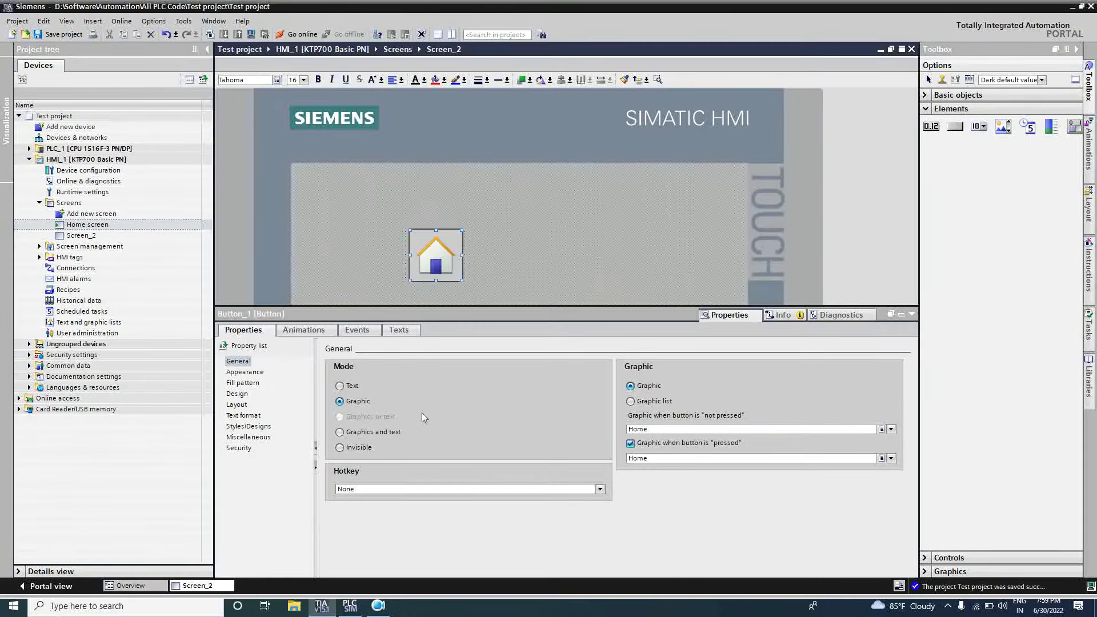
{"action": "left_click", "coordinate": [340, 433]}
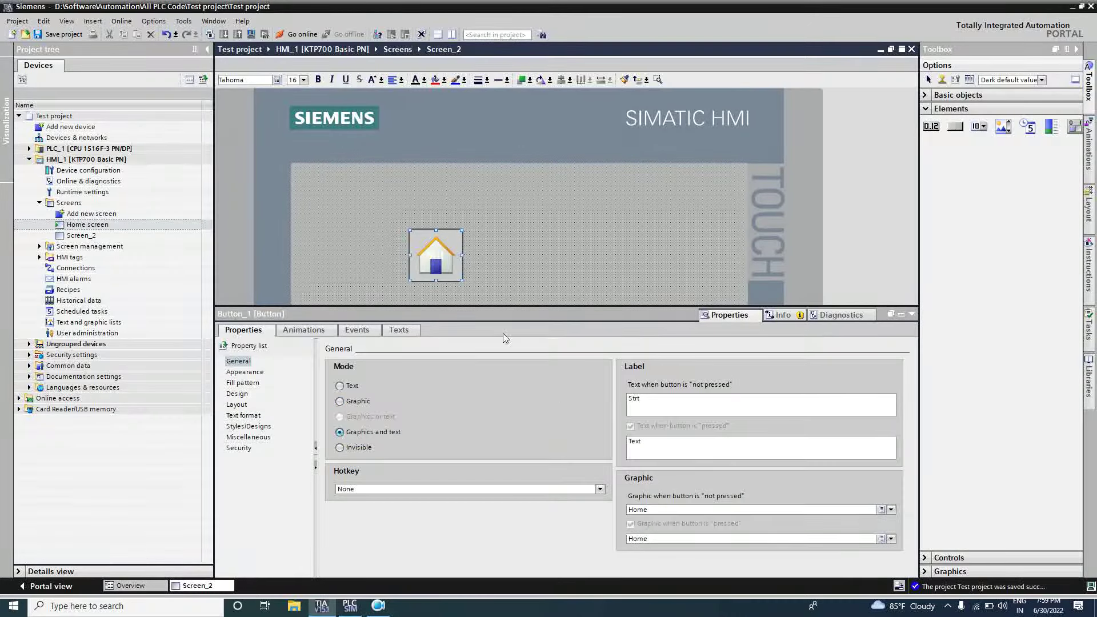
{"action": "double_click", "coordinate": [645, 400]}
{"action": "type", "text": "Home"}
{"action": "double_click", "coordinate": [662, 446]}
{"action": "type", "text": "Home"}
{"action": "left_click", "coordinate": [544, 456]}
Step: Set the home button's text color to black (0, 0, 0) and view the animation types available for it
{"action": "left_click", "coordinate": [245, 416]}
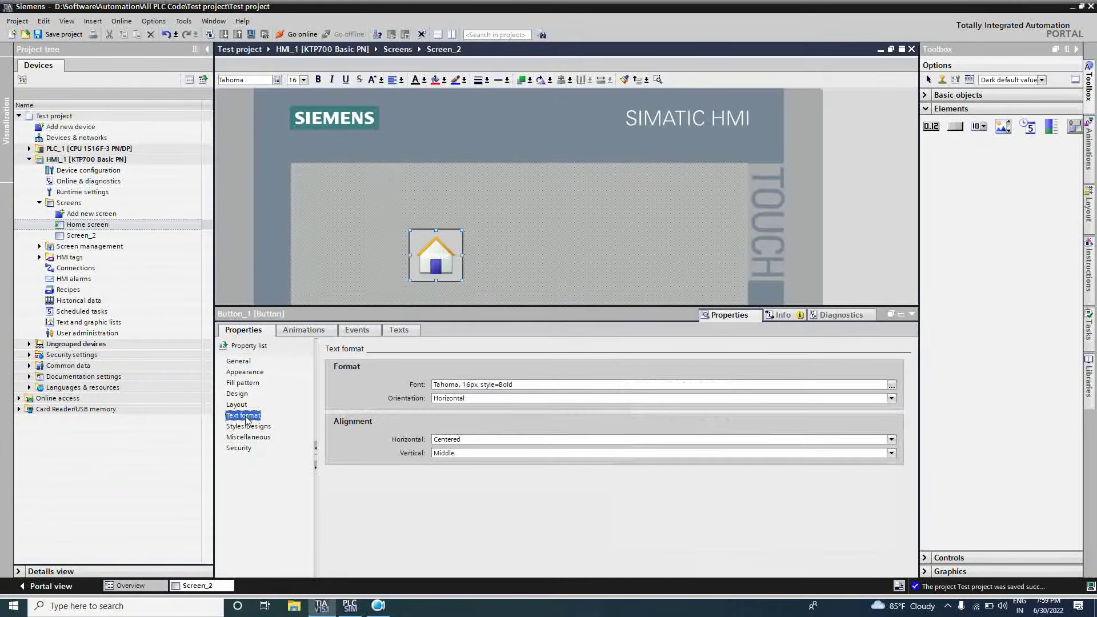
{"action": "left_click", "coordinate": [240, 374]}
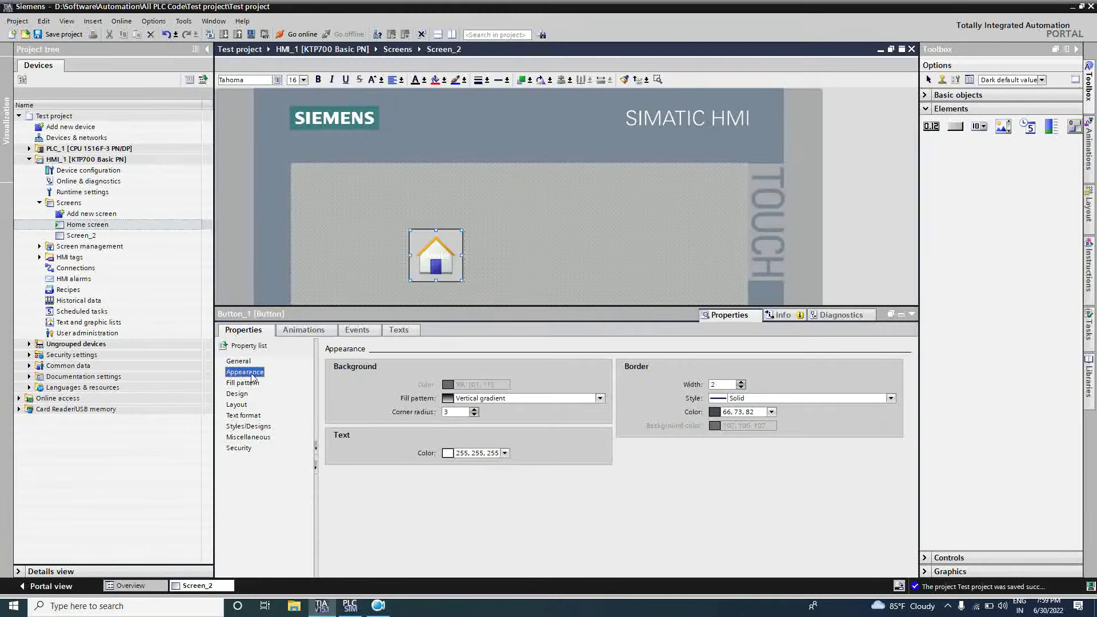
{"action": "left_click", "coordinate": [505, 454]}
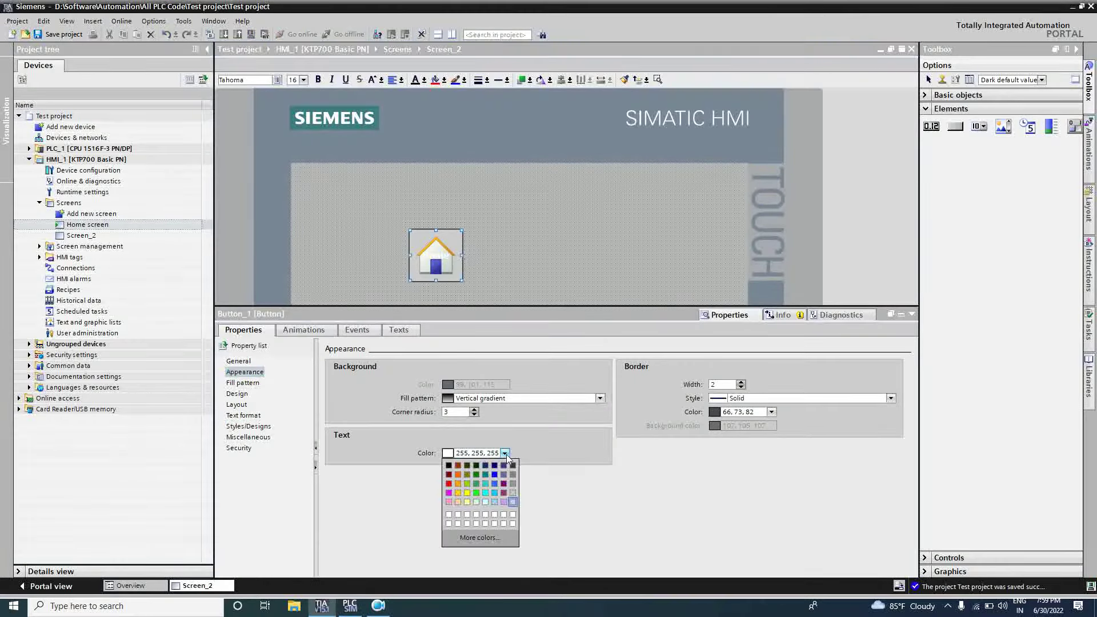
{"action": "left_click", "coordinate": [448, 465]}
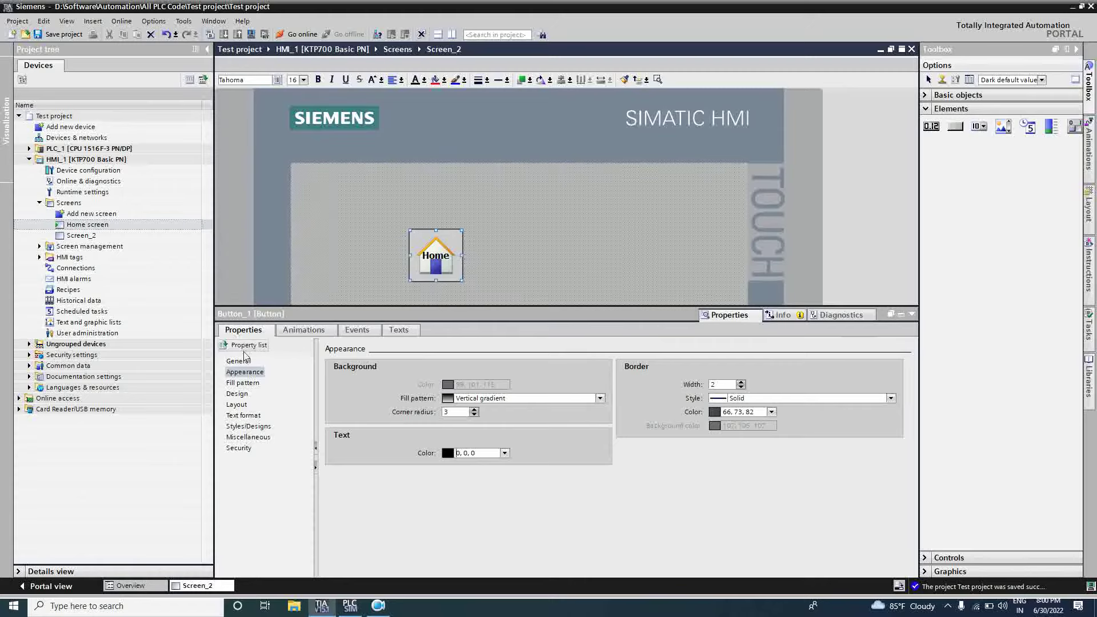
{"action": "left_click", "coordinate": [304, 329]}
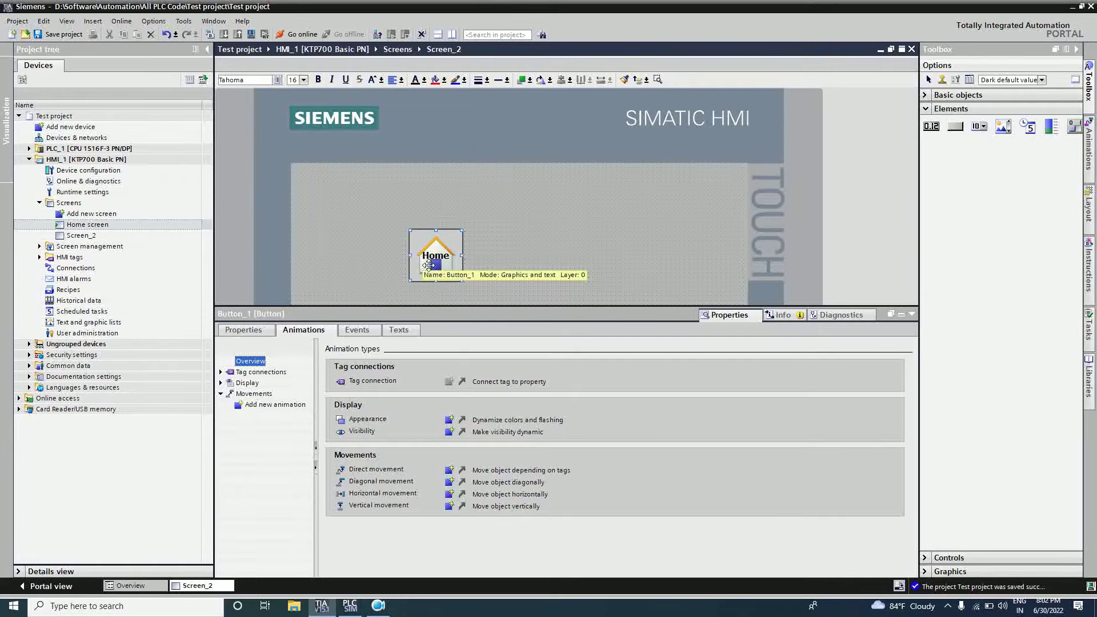
{"action": "left_click", "coordinate": [454, 245]}
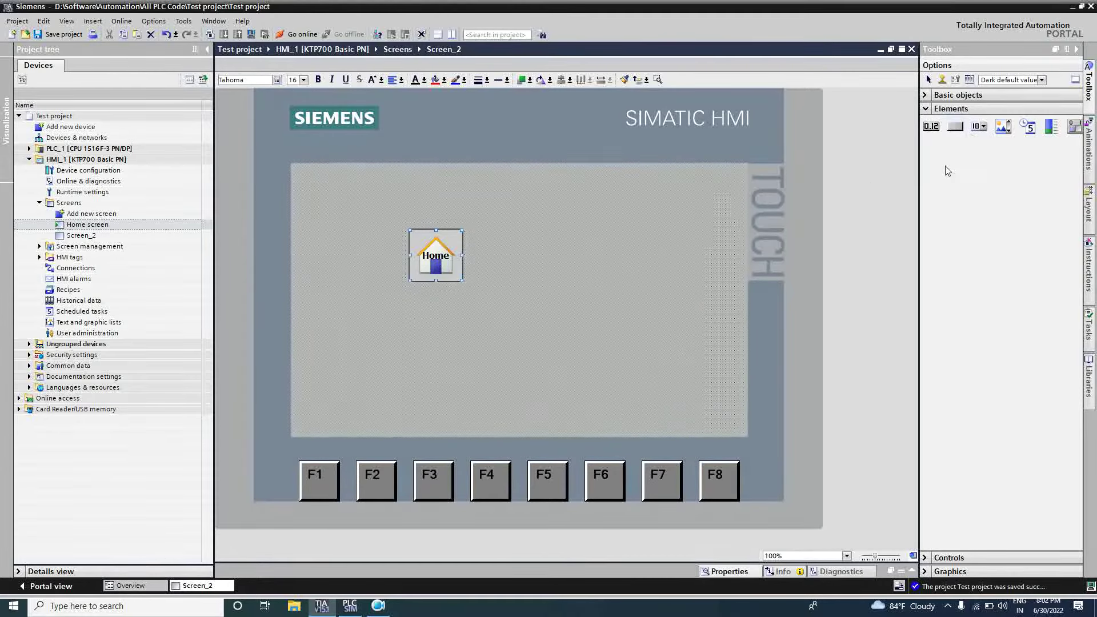
Step: Place a second button just right of the home button on Screen_2, labelled "Start" and enlarged in both directions
{"action": "left_click", "coordinate": [954, 126]}
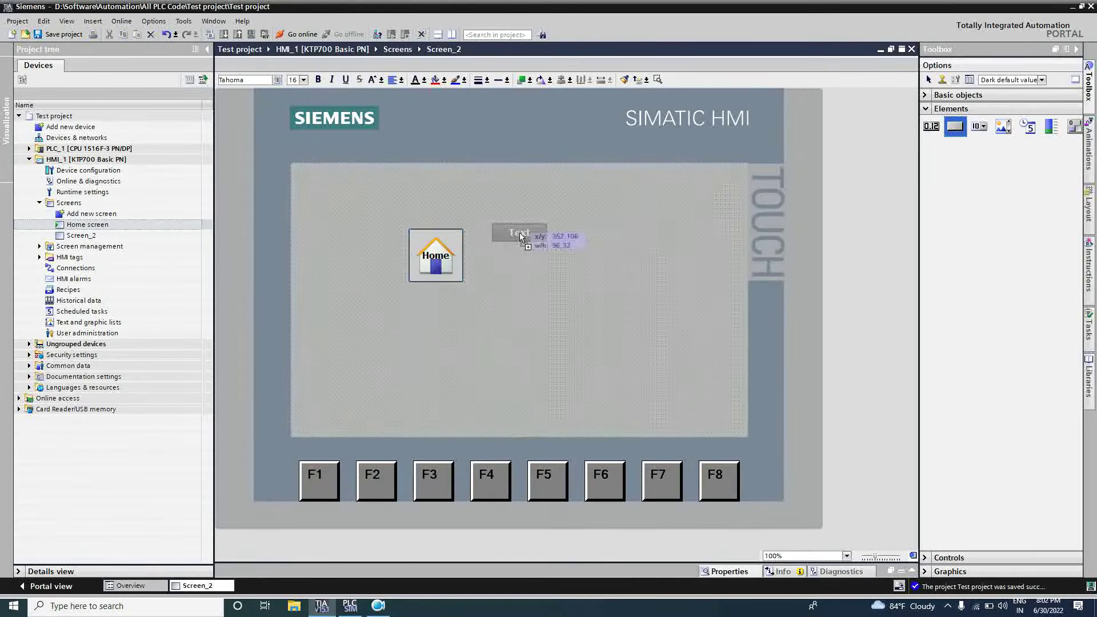
{"action": "left_click", "coordinate": [533, 242]}
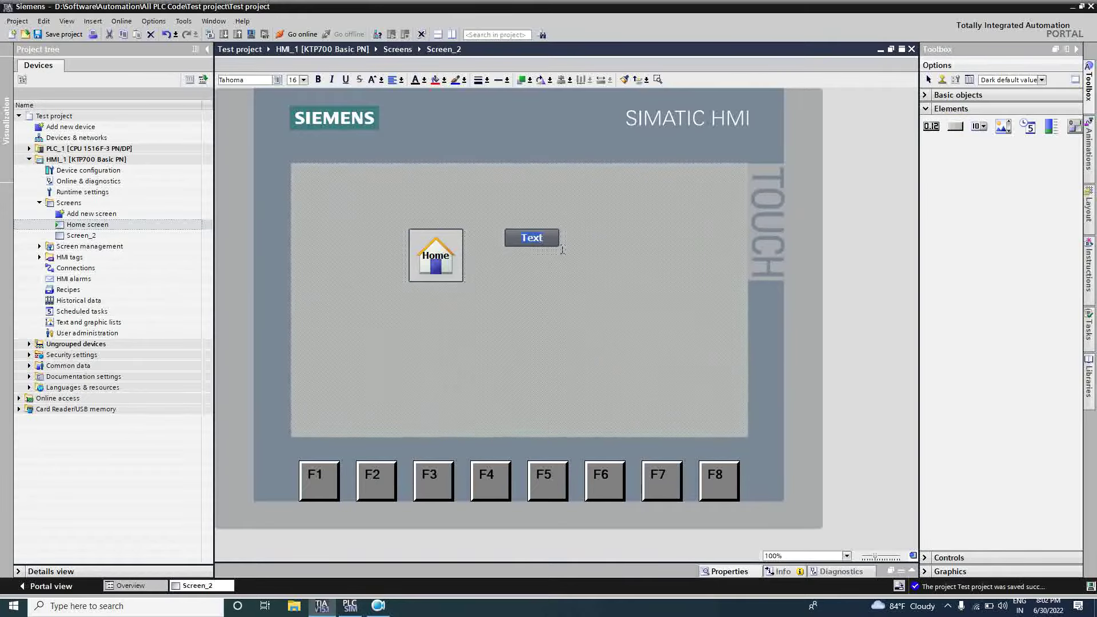
{"action": "key", "text": "Escape"}
{"action": "double_click", "coordinate": [516, 245]}
{"action": "type", "text": "Start"}
{"action": "key", "text": "Escape"}
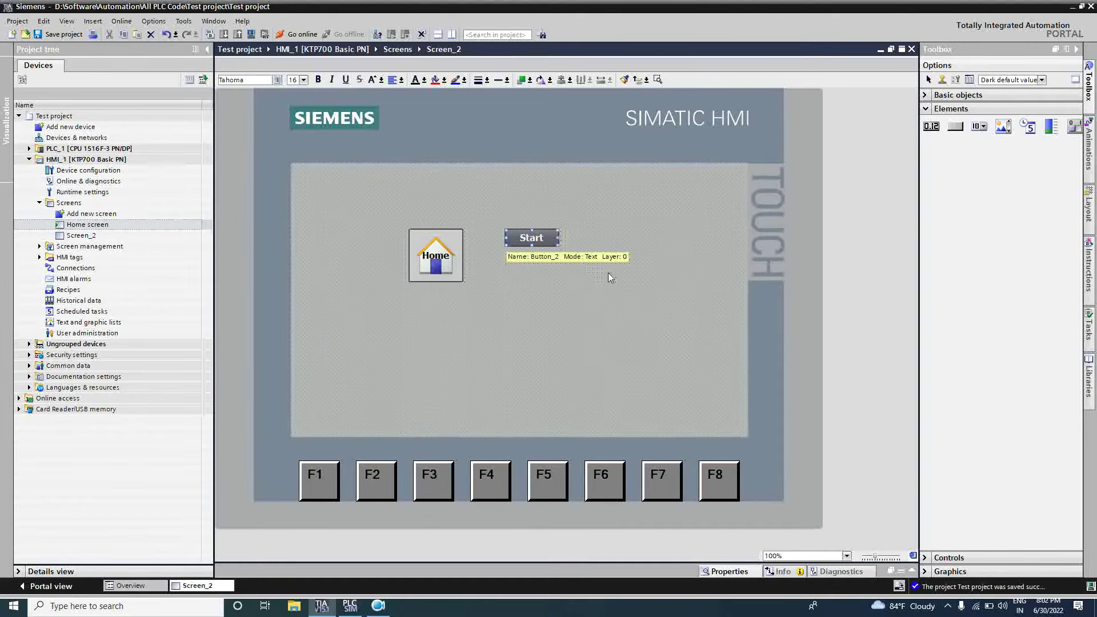
{"action": "left_click_drag", "start_coordinate": [561, 250], "coordinate": [588, 274]}
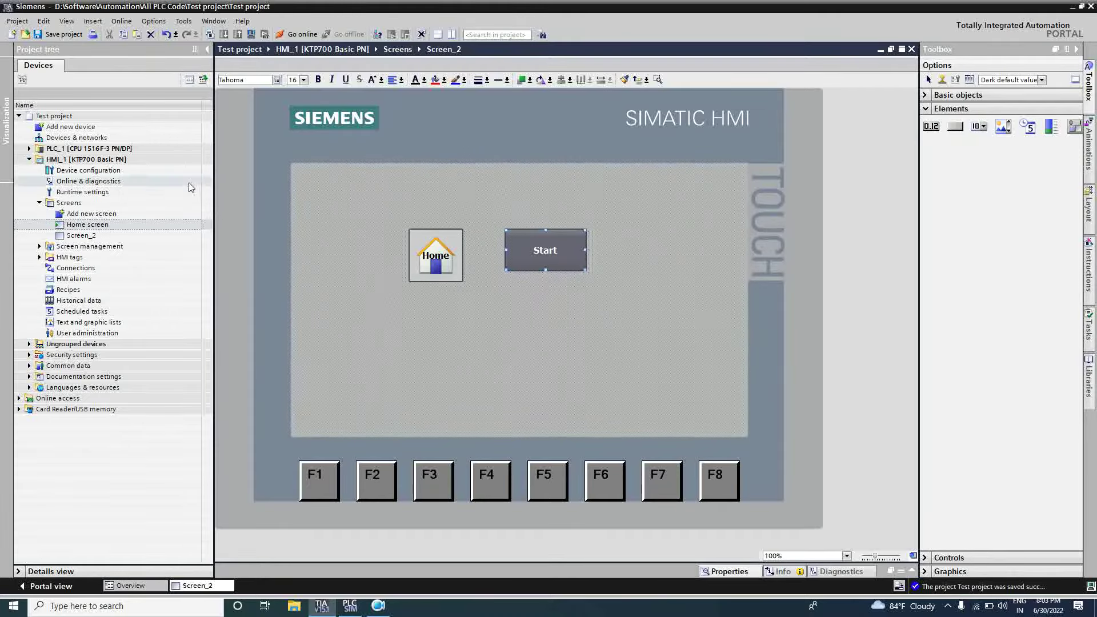
Step: Add a global data block named "HMI DB" with automatic numbering to the program blocks of PLC_1
{"action": "left_click", "coordinate": [29, 148]}
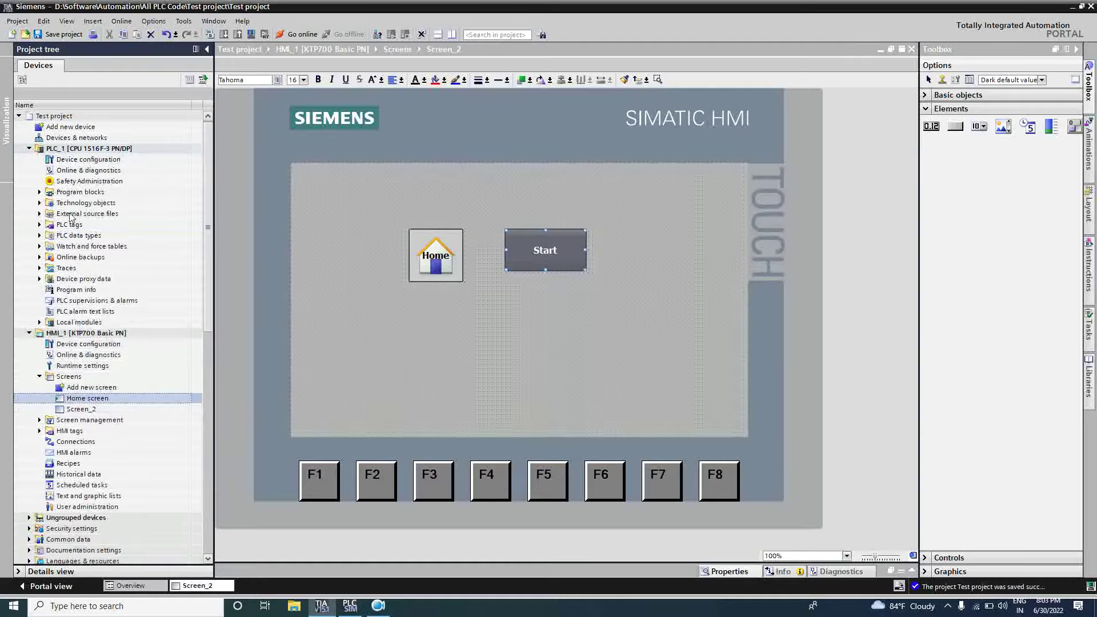
{"action": "left_click", "coordinate": [40, 192]}
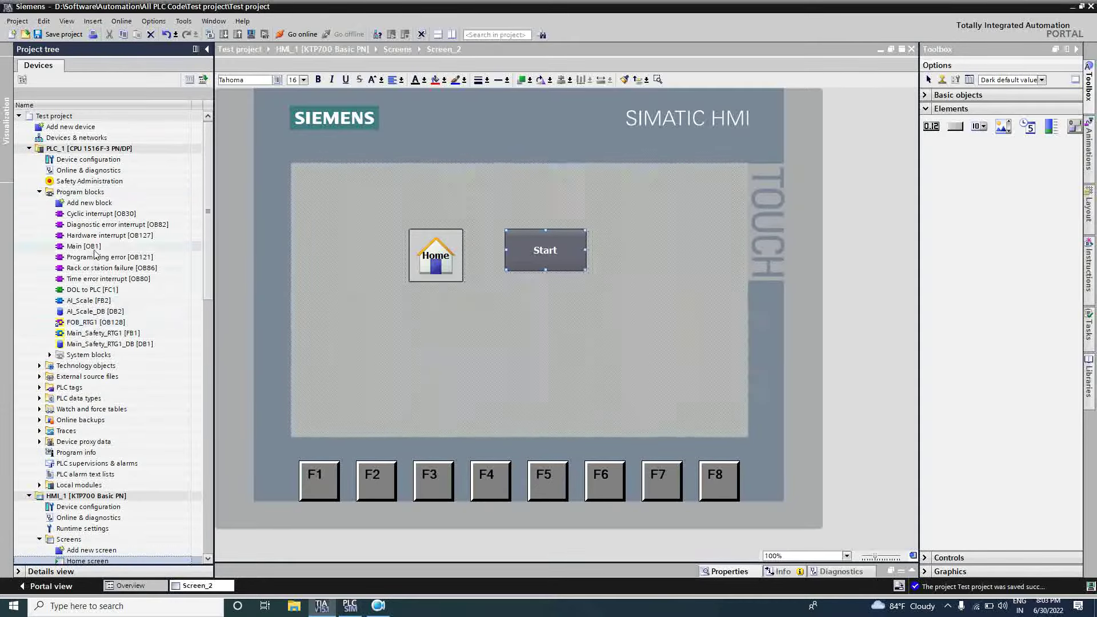
{"action": "double_click", "coordinate": [91, 204]}
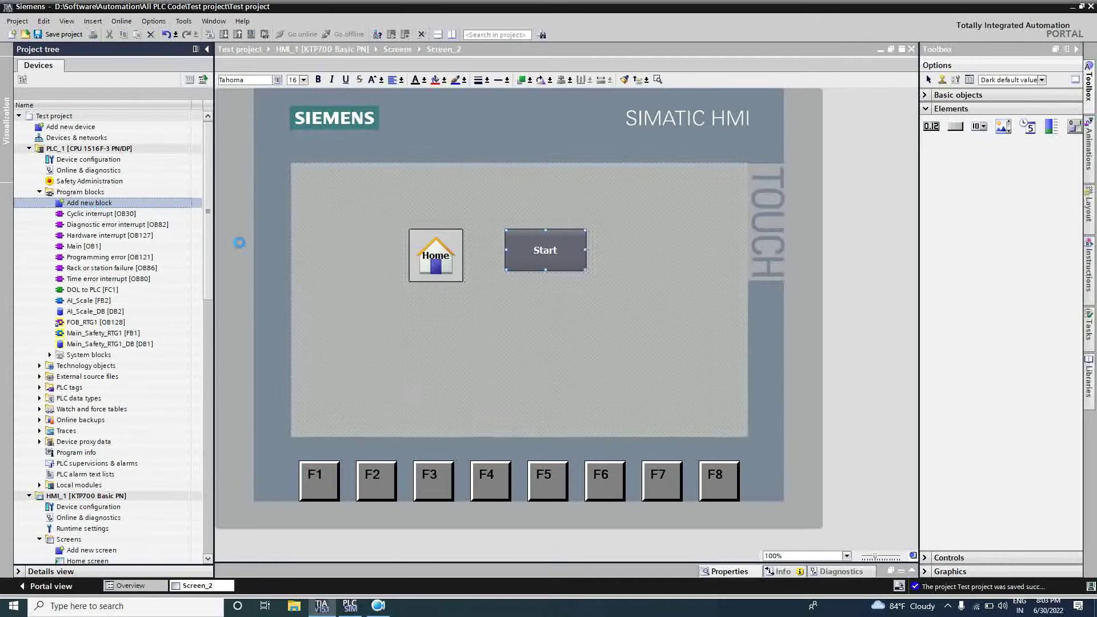
{"action": "left_click", "coordinate": [388, 391]}
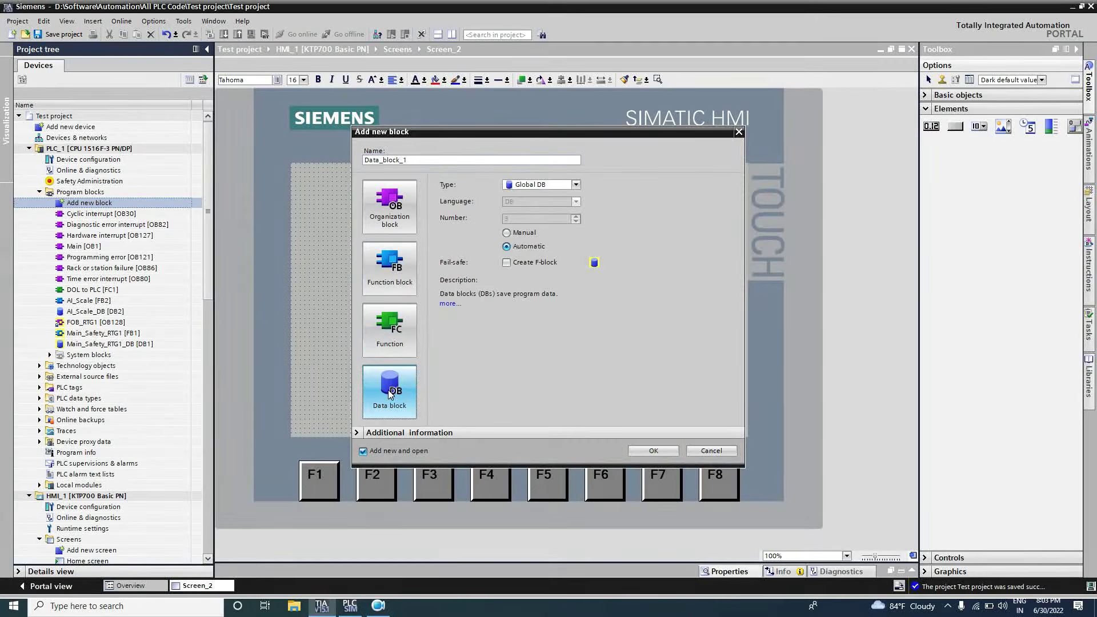
{"action": "left_click", "coordinate": [412, 162]}
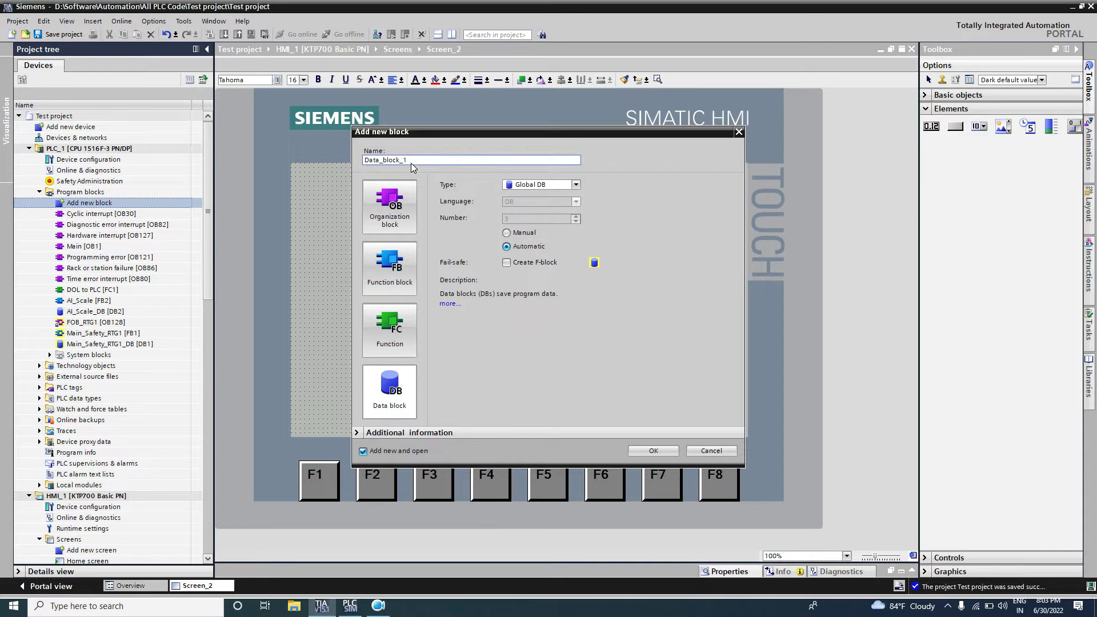
{"action": "left_click_drag", "start_coordinate": [410, 163], "coordinate": [297, 170]}
{"action": "type", "text": "HMI DB"}
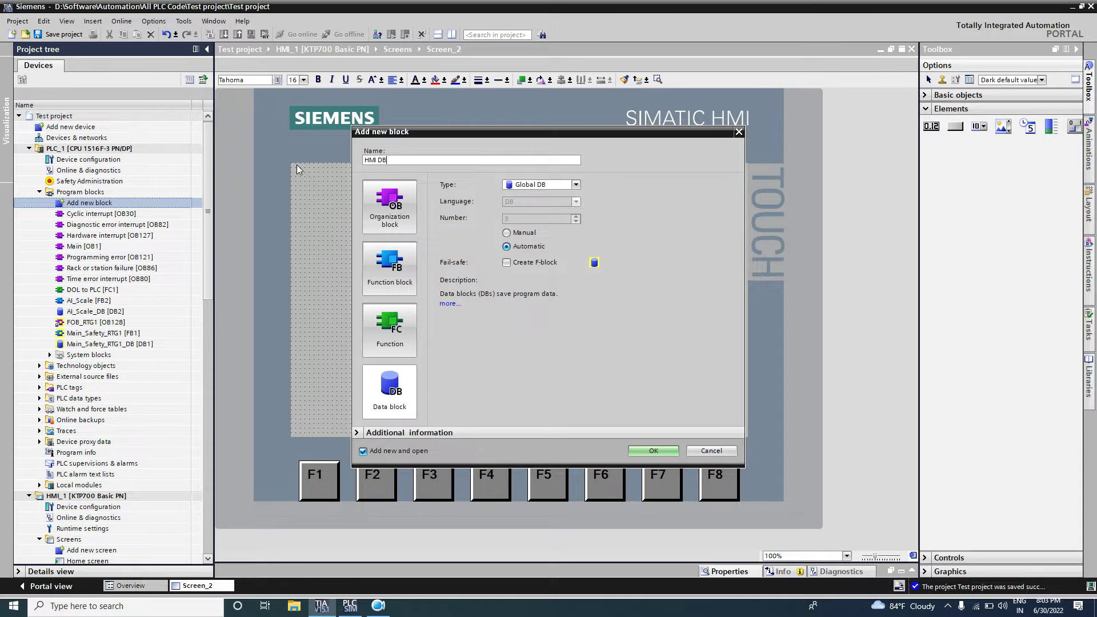
{"action": "key", "text": "Escape"}
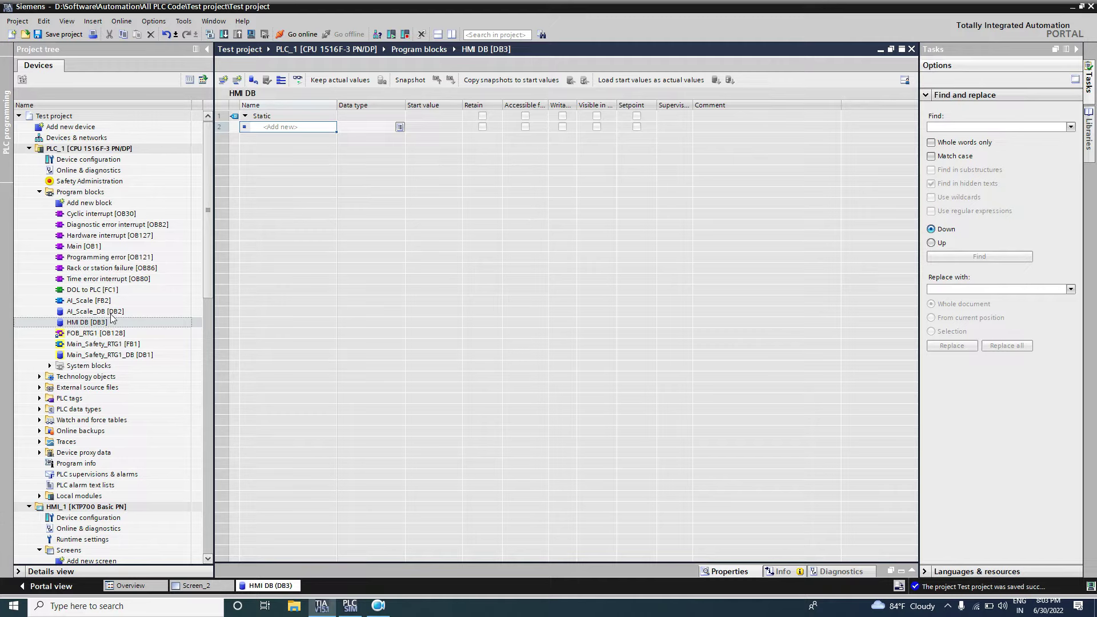
Step: Create a Bool variable named "Start" in the HMI DB data block and return to Screen_2
{"action": "left_click", "coordinate": [292, 127]}
{"action": "type", "text": "Start"}
{"action": "key", "text": "Return"}
{"action": "left_click", "coordinate": [362, 127]}
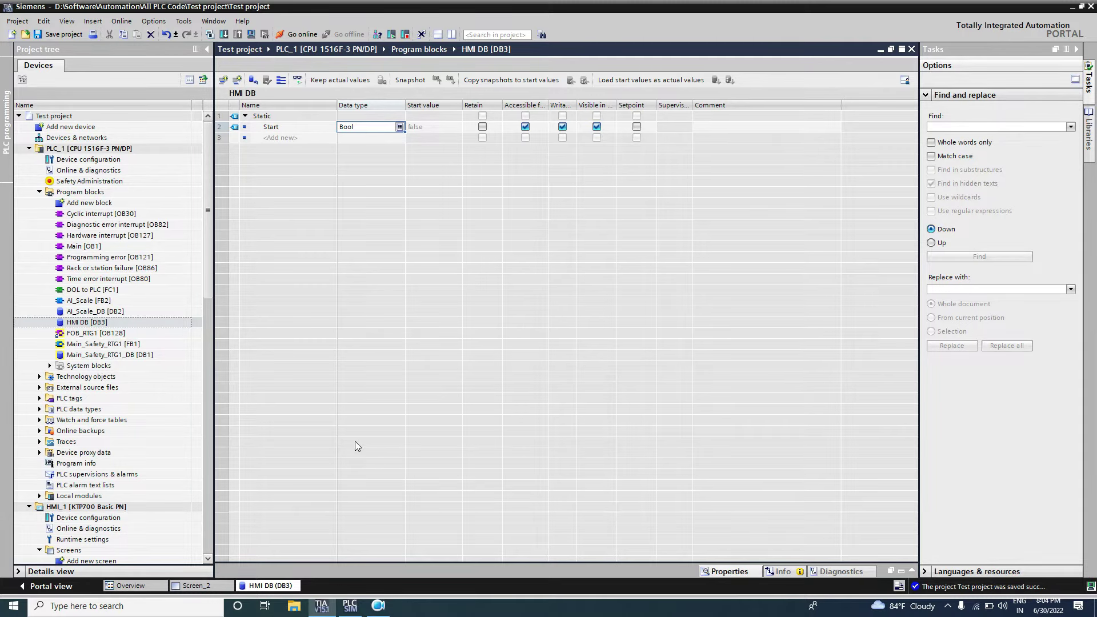
{"action": "left_click", "coordinate": [197, 586]}
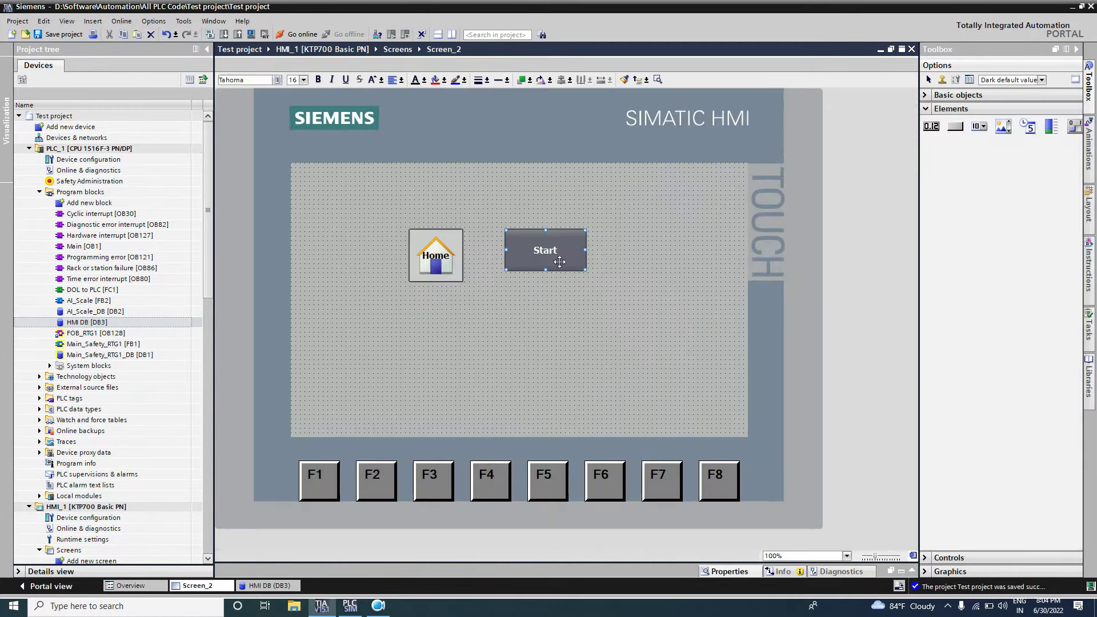
{"action": "right_click", "coordinate": [575, 244]}
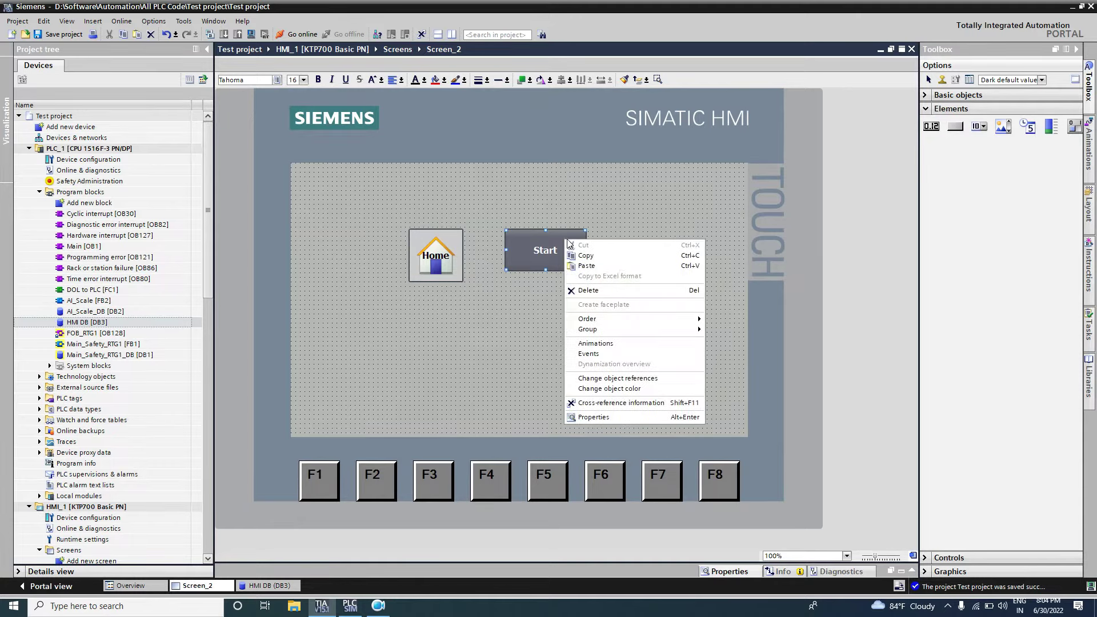
{"action": "left_click", "coordinate": [525, 275]}
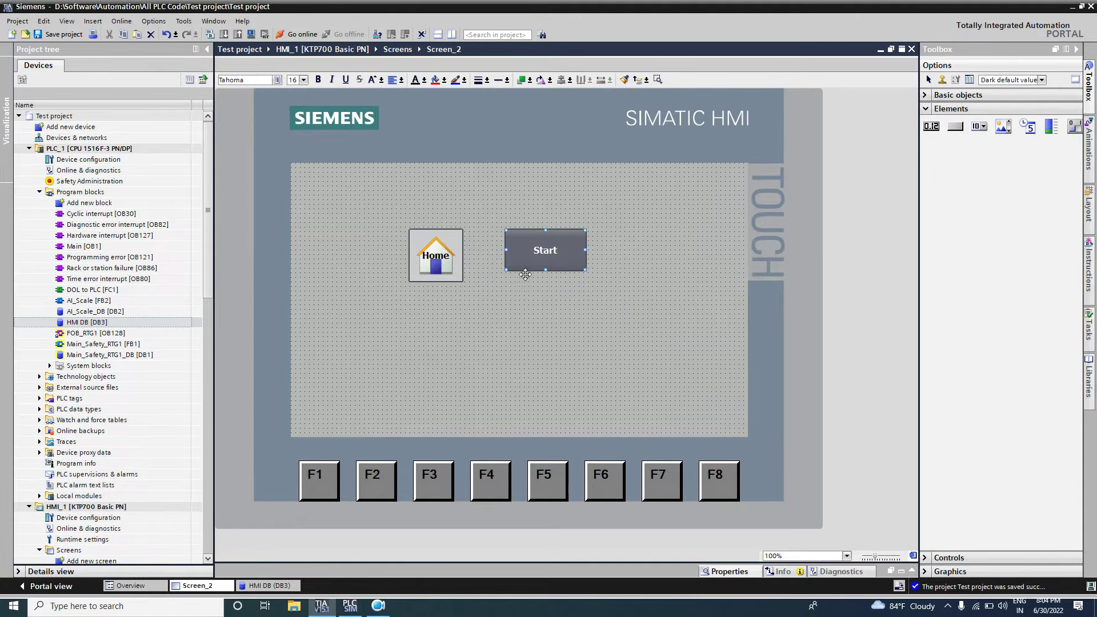
{"action": "right_click", "coordinate": [578, 255]}
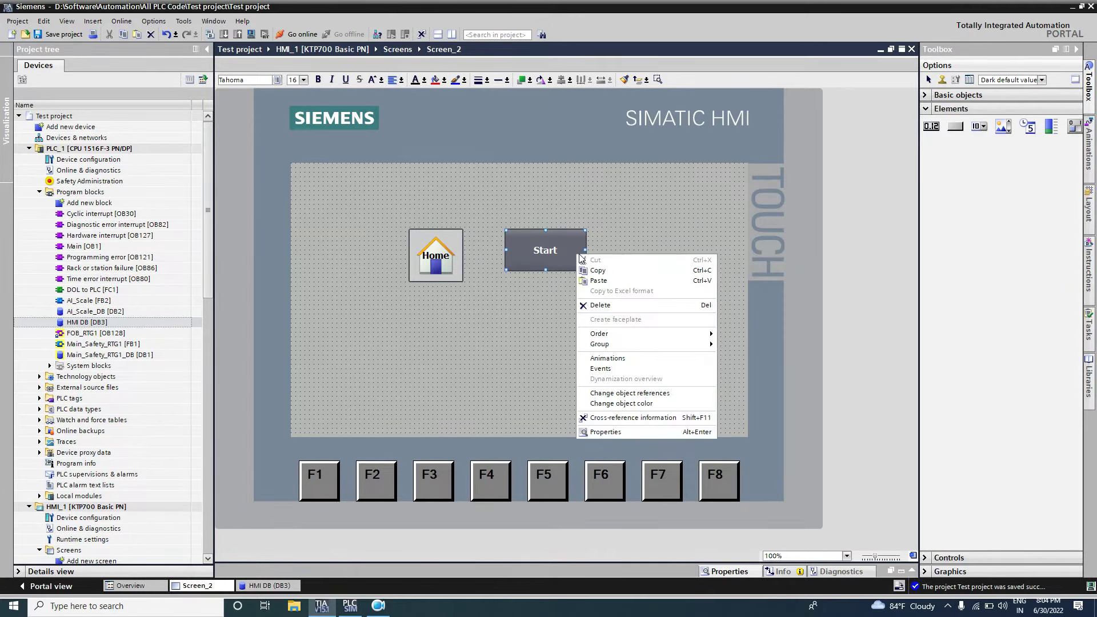
{"action": "left_click", "coordinate": [607, 432]}
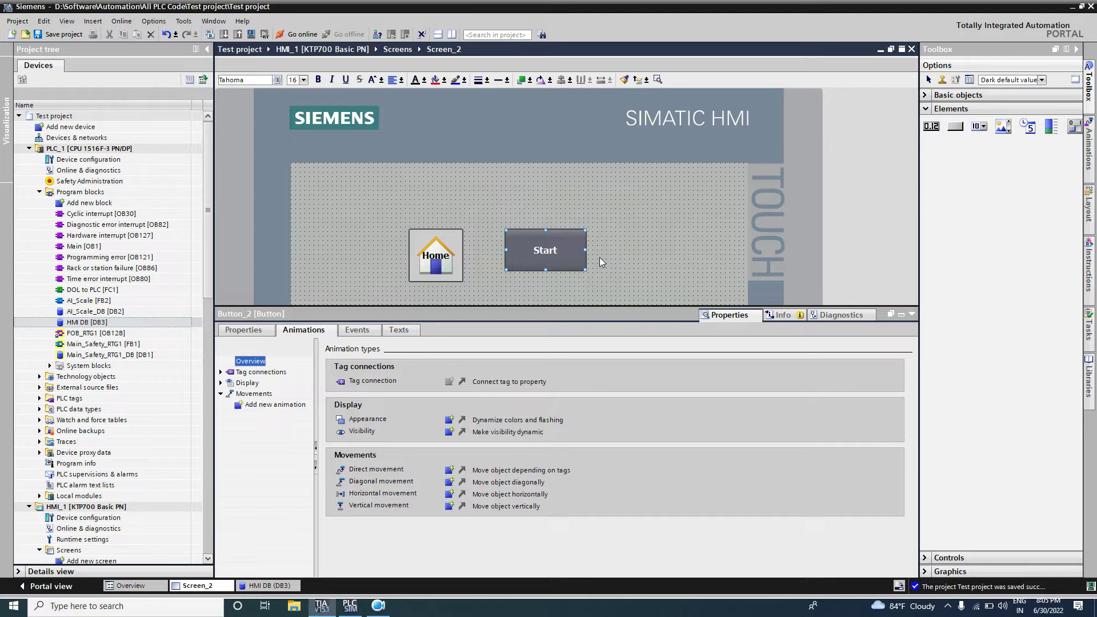
{"action": "left_click", "coordinate": [367, 330]}
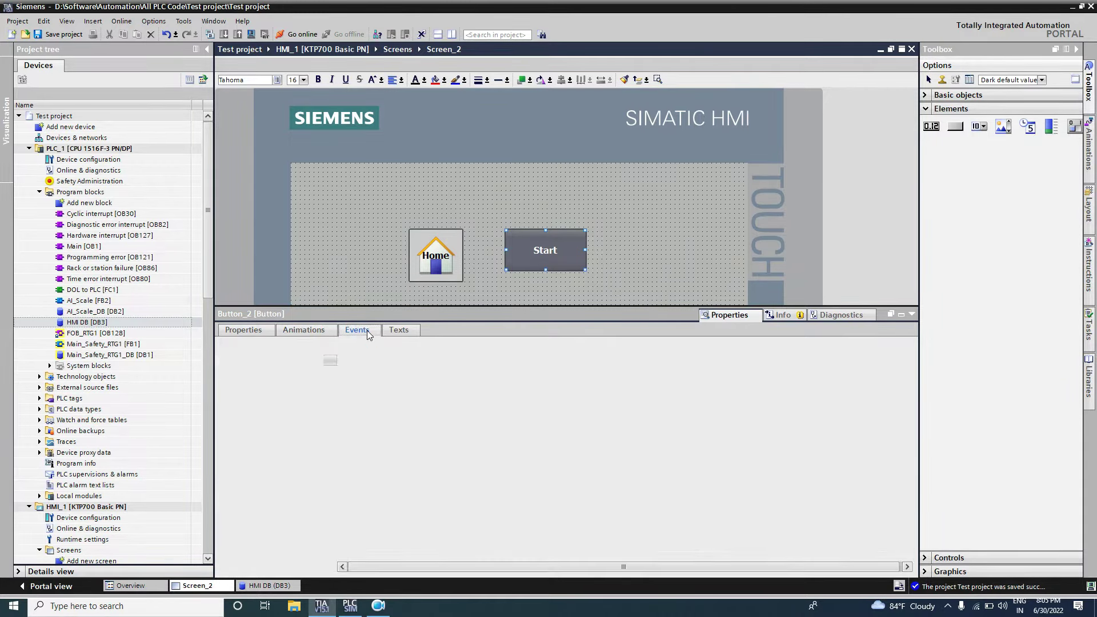
{"action": "left_click", "coordinate": [659, 207]}
{"action": "left_click", "coordinate": [563, 259]}
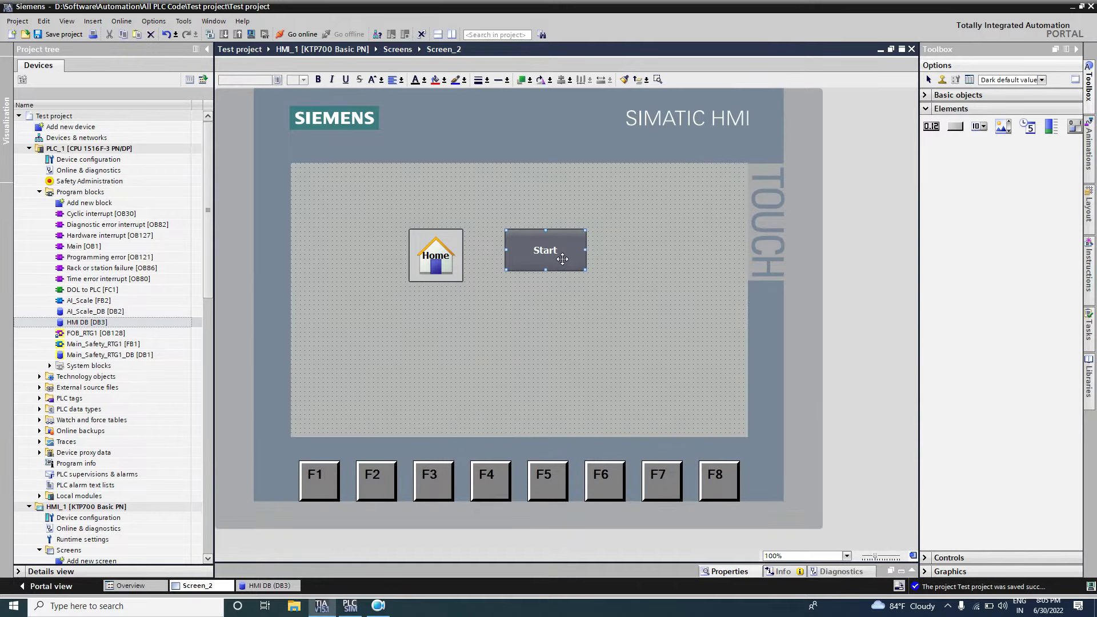
{"action": "right_click", "coordinate": [558, 257]}
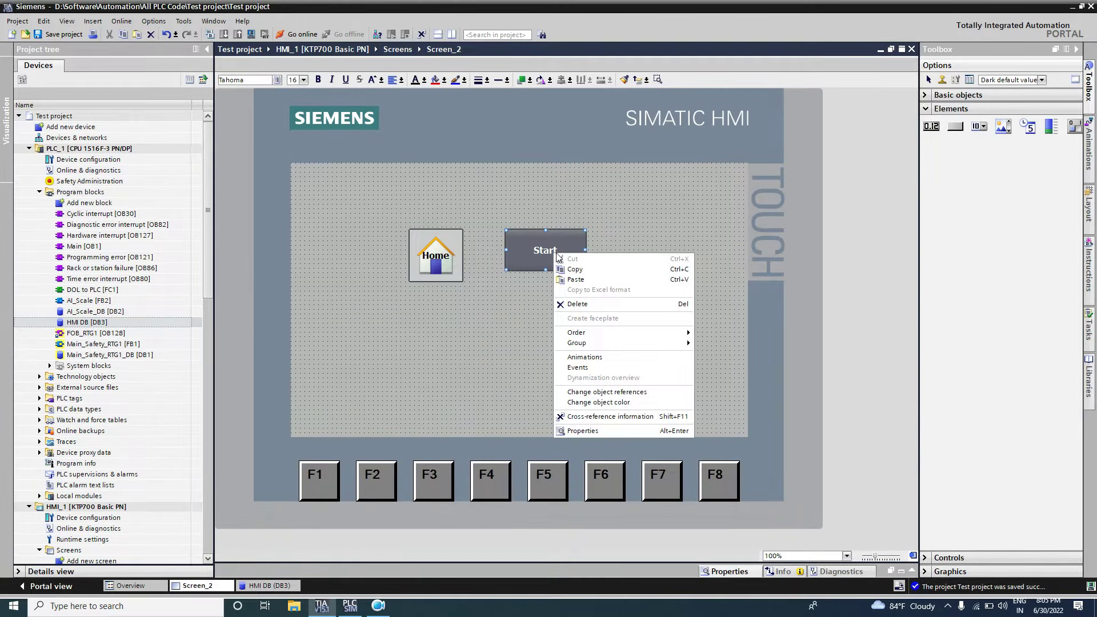
{"action": "left_click", "coordinate": [524, 246]}
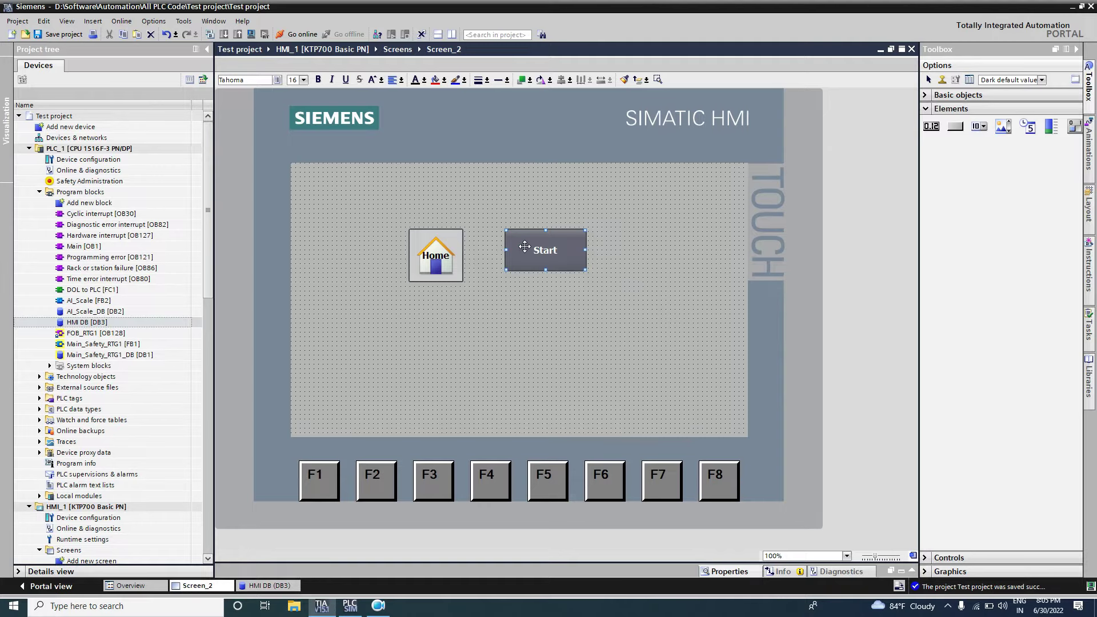
Step: Open the Start button's event settings and check the Click and Release events before settling on the Press event
{"action": "right_click", "coordinate": [525, 246]}
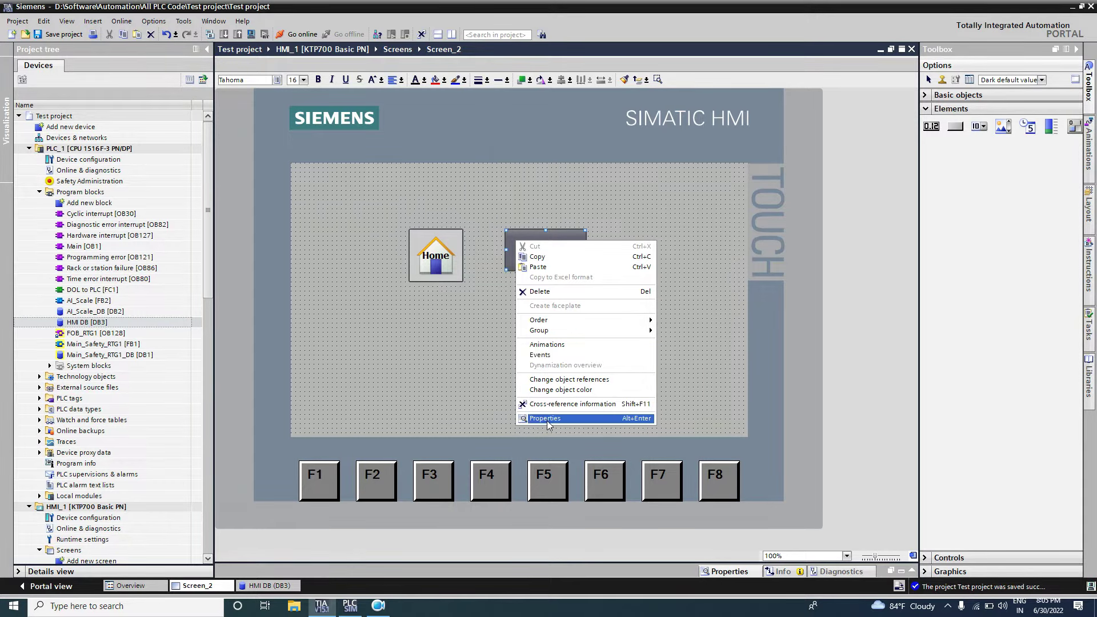
{"action": "left_click", "coordinate": [557, 355]}
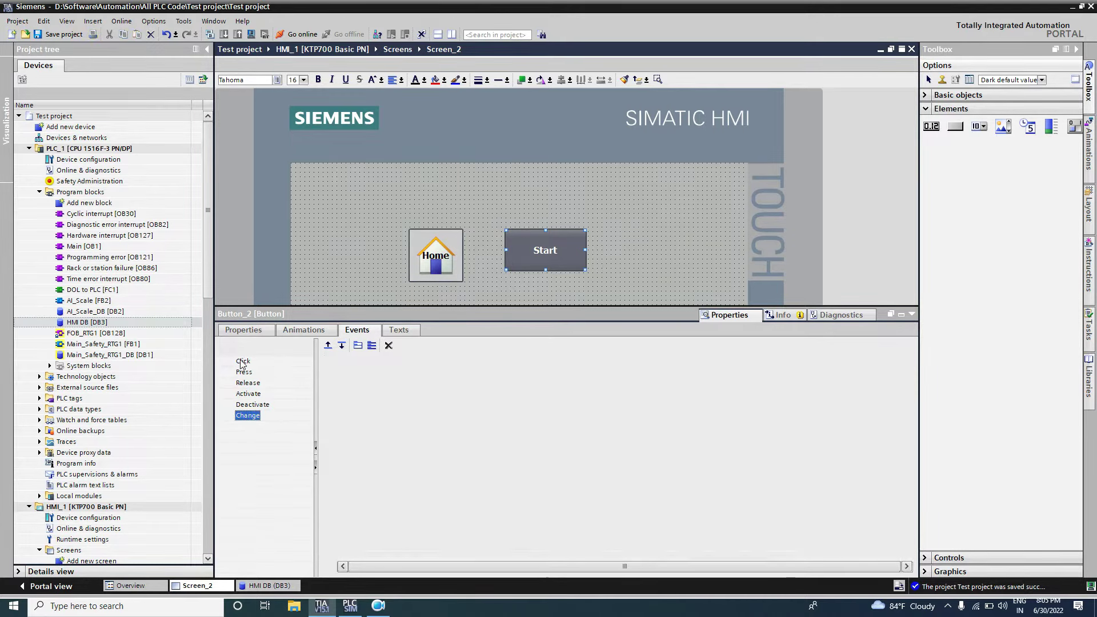
{"action": "left_click", "coordinate": [244, 366]}
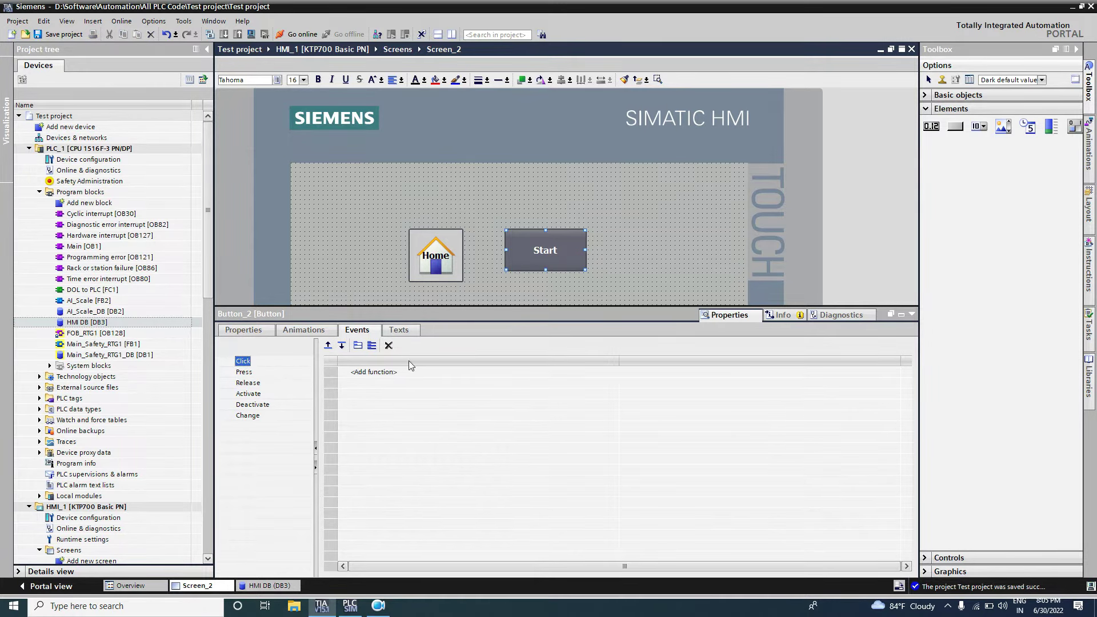
{"action": "left_click", "coordinate": [245, 372]}
{"action": "left_click", "coordinate": [249, 383]}
{"action": "left_click", "coordinate": [244, 374]}
Step: Assign the SetBit function from the Edit bits group to the Start button's Press event
{"action": "left_click", "coordinate": [375, 372]}
{"action": "key", "text": "Escape"}
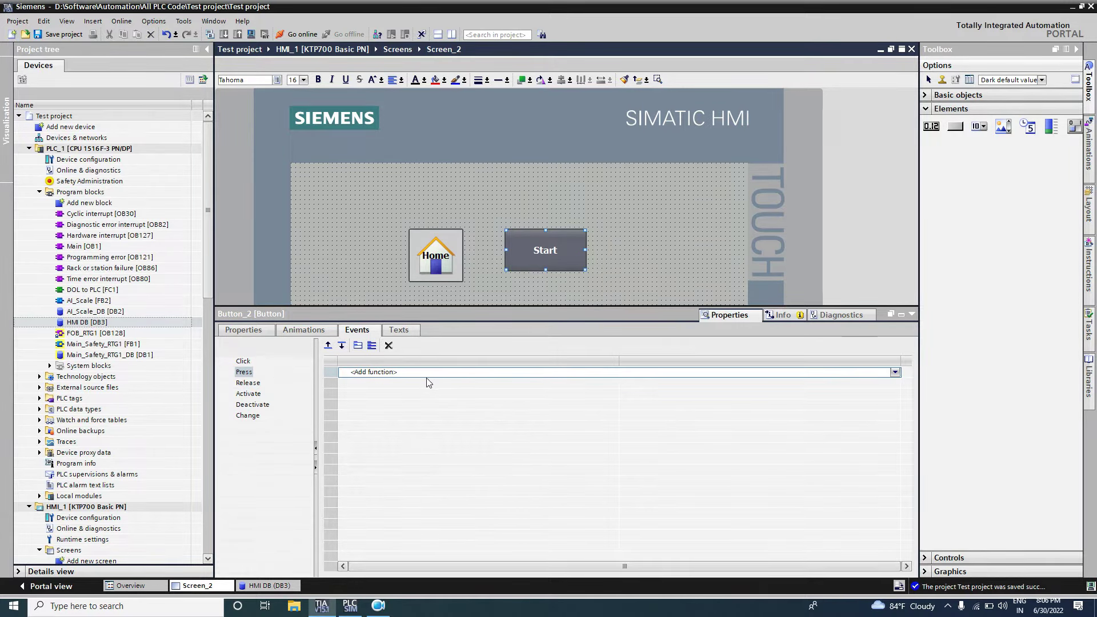
{"action": "left_click", "coordinate": [401, 375]}
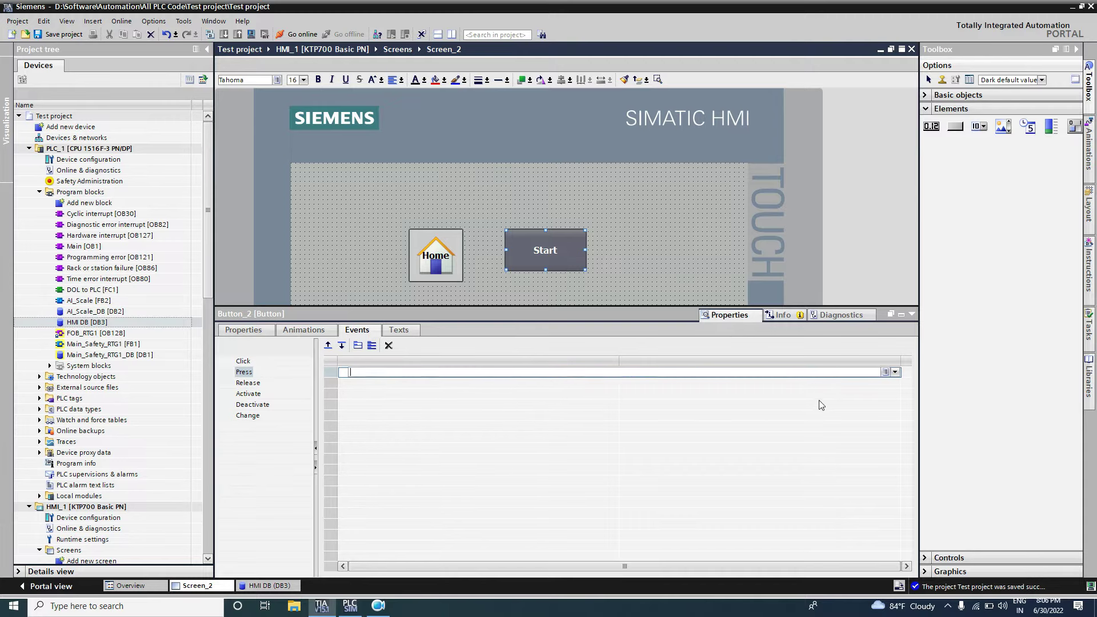
{"action": "left_click", "coordinate": [894, 372]}
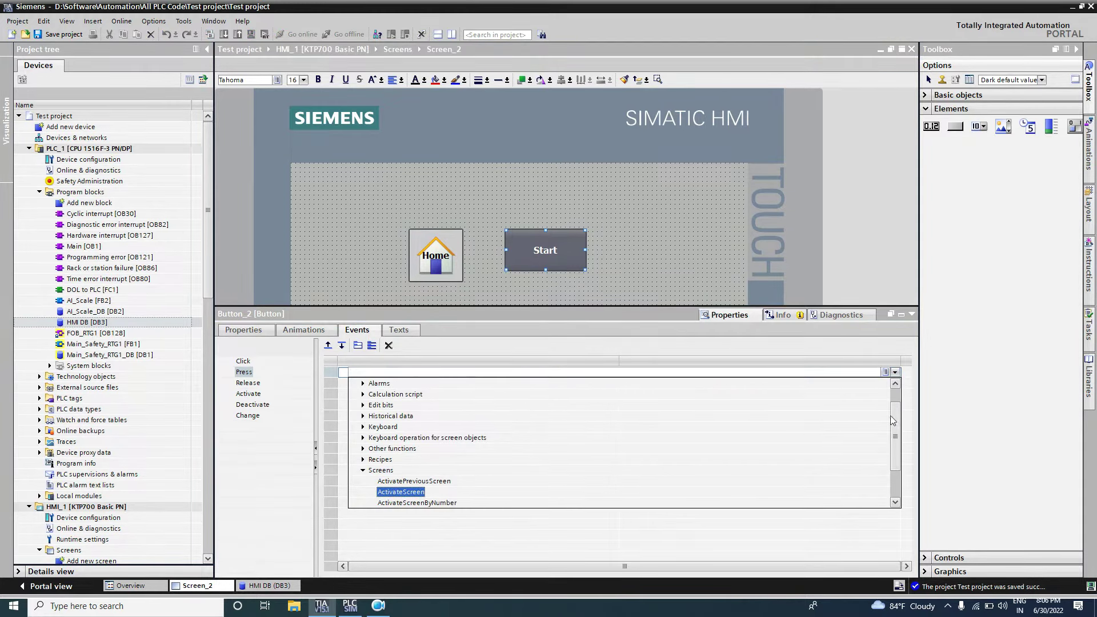
{"action": "scroll", "coordinate": [902, 426], "scroll_direction": "up", "scroll_amount": 2}
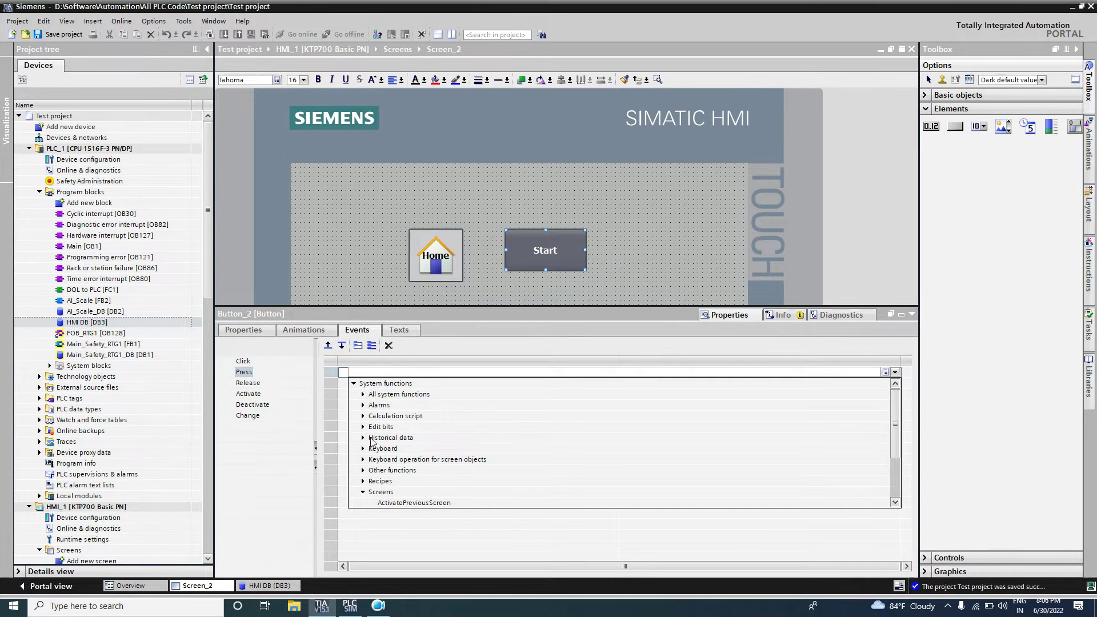
{"action": "left_click", "coordinate": [364, 492]}
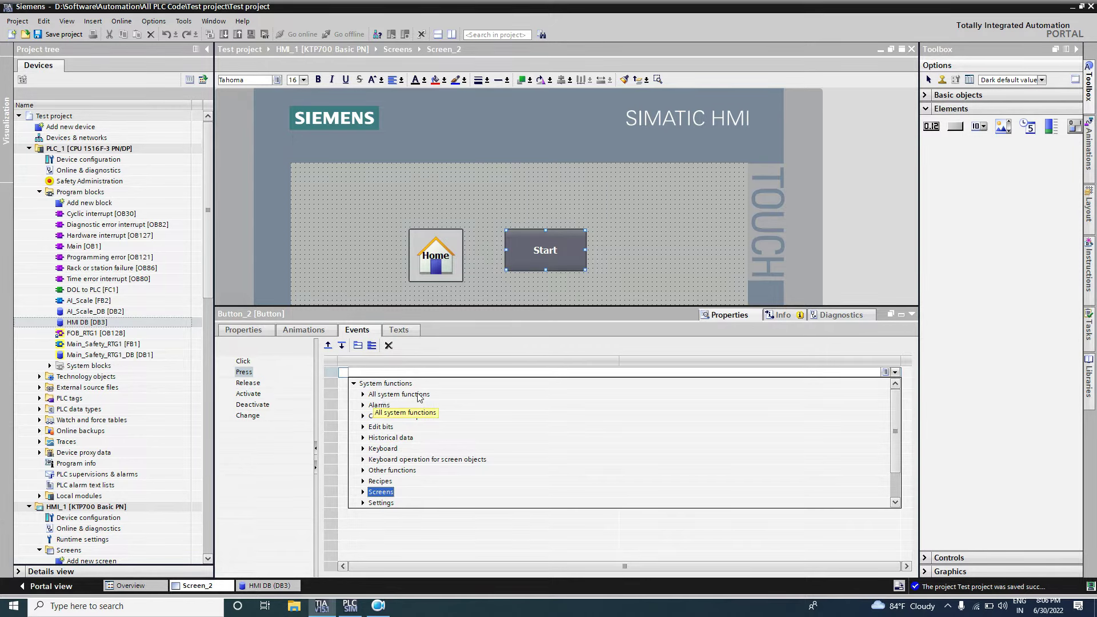
{"action": "left_click", "coordinate": [362, 428]}
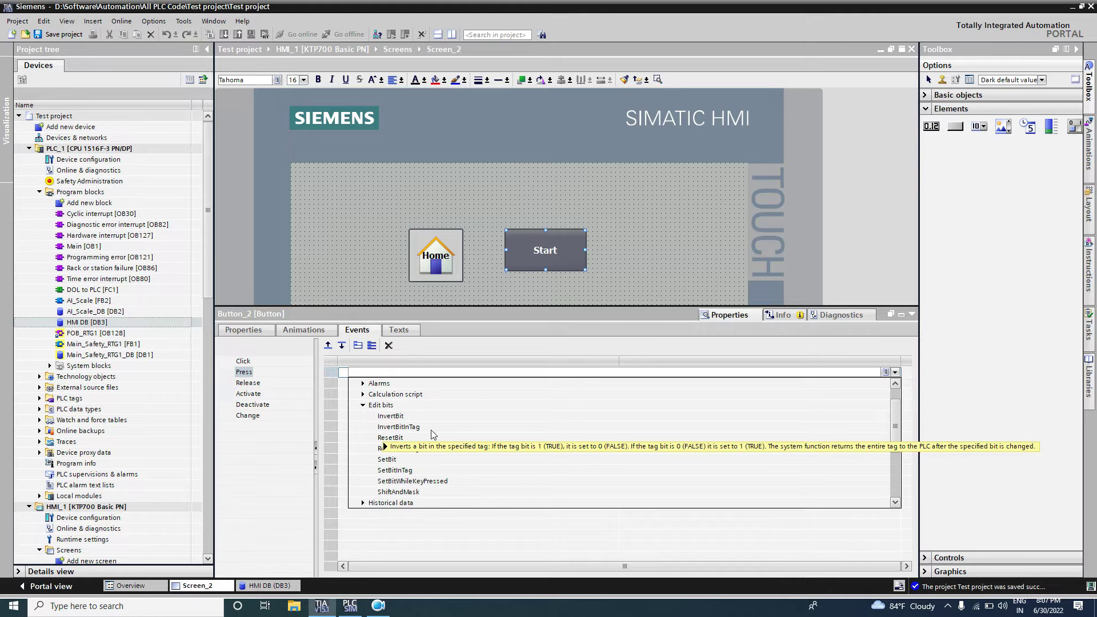
{"action": "left_click", "coordinate": [386, 460]}
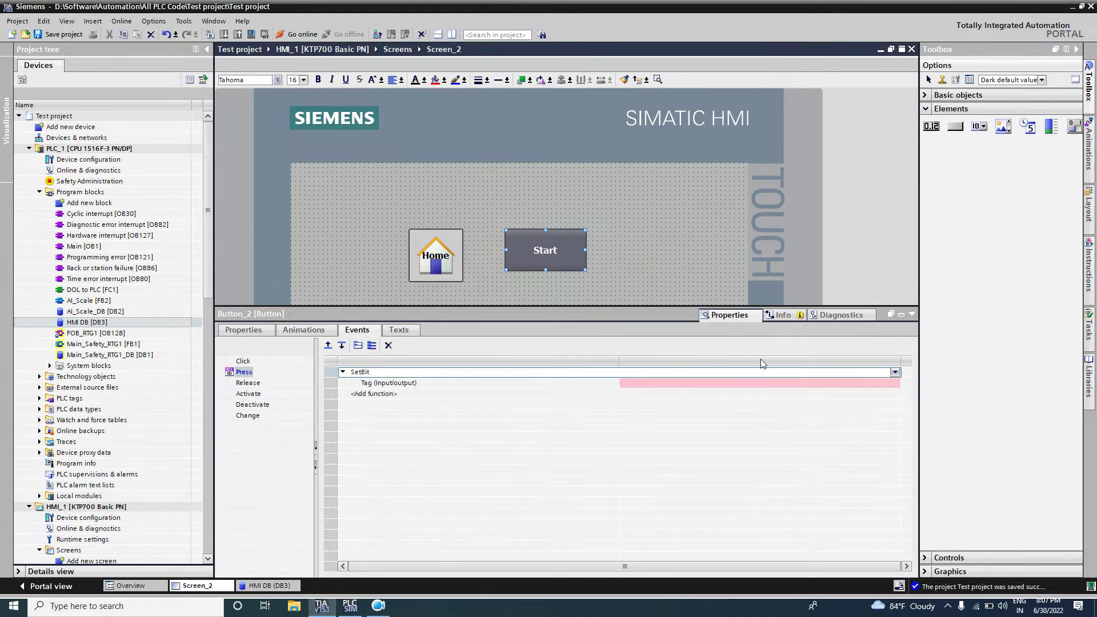
Step: Link the SetBit function's tag to the Start variable of HMI DB in PLC_1's program blocks
{"action": "left_click", "coordinate": [834, 380]}
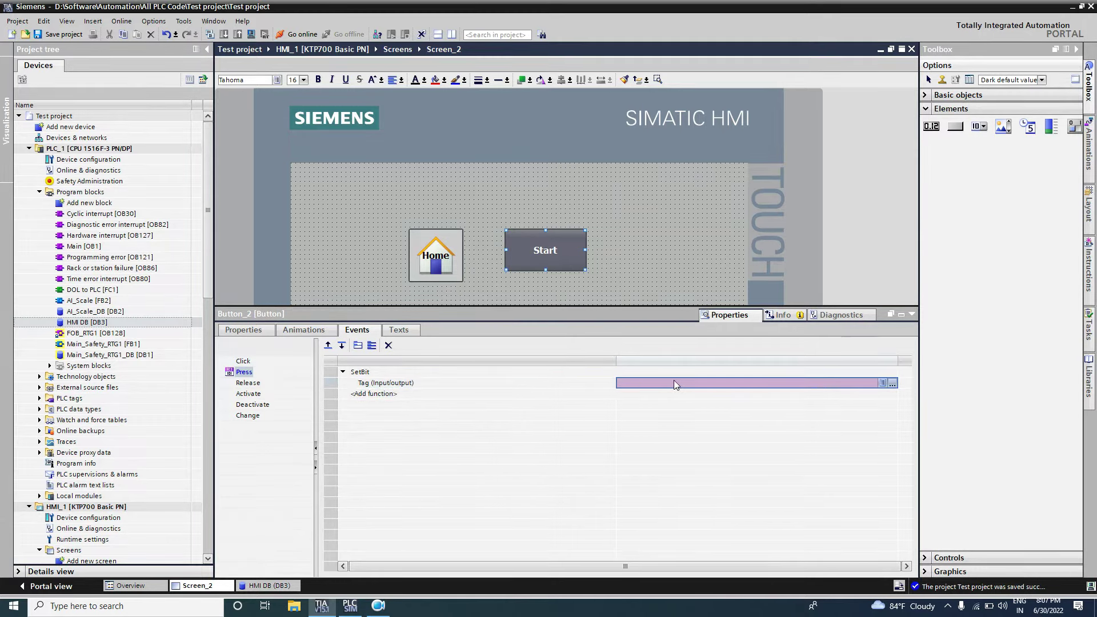
{"action": "left_click", "coordinate": [893, 386]}
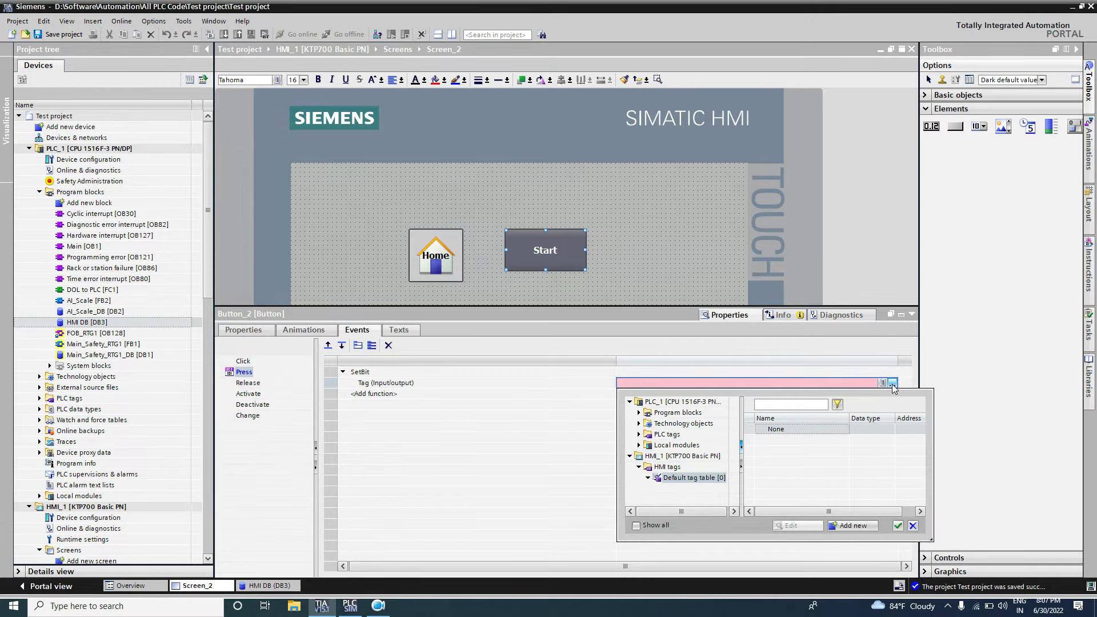
{"action": "left_click", "coordinate": [638, 413]}
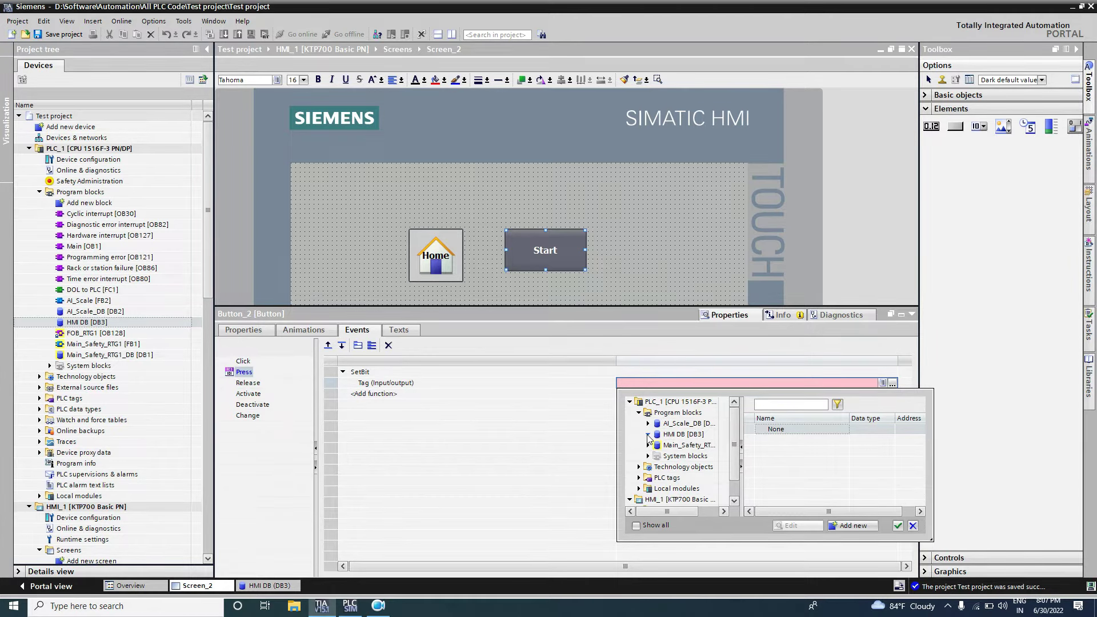
{"action": "left_click", "coordinate": [684, 435]}
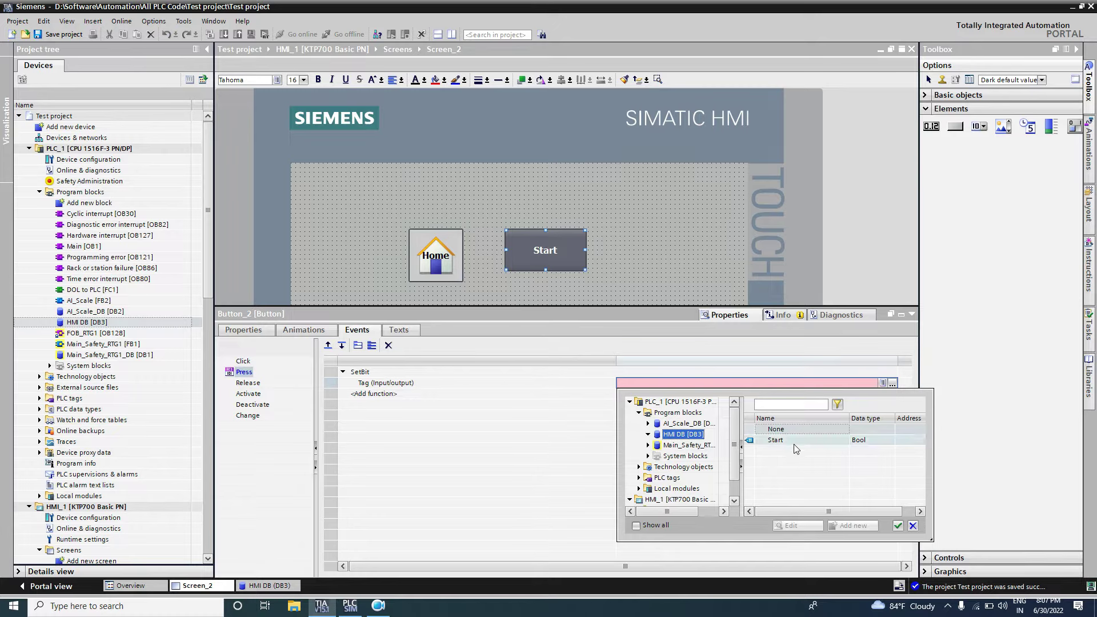
{"action": "double_click", "coordinate": [794, 442]}
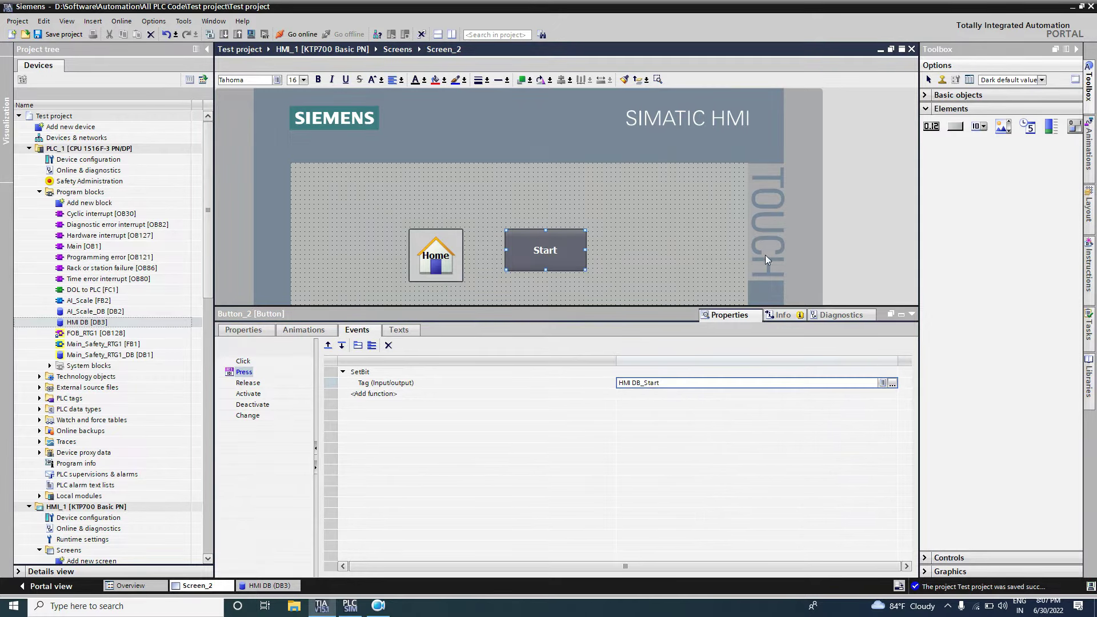
Step: Reopen the Start button's properties and review the tag linked to SetBit on its Press event
{"action": "left_click", "coordinate": [765, 254]}
{"action": "double_click", "coordinate": [547, 249]}
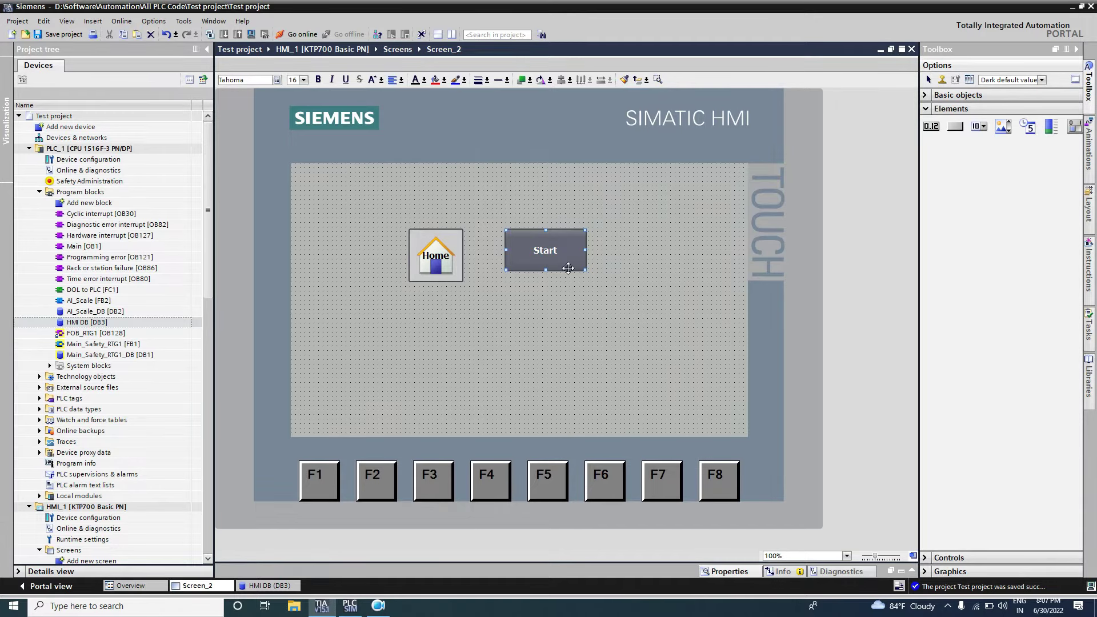
{"action": "right_click", "coordinate": [562, 266]}
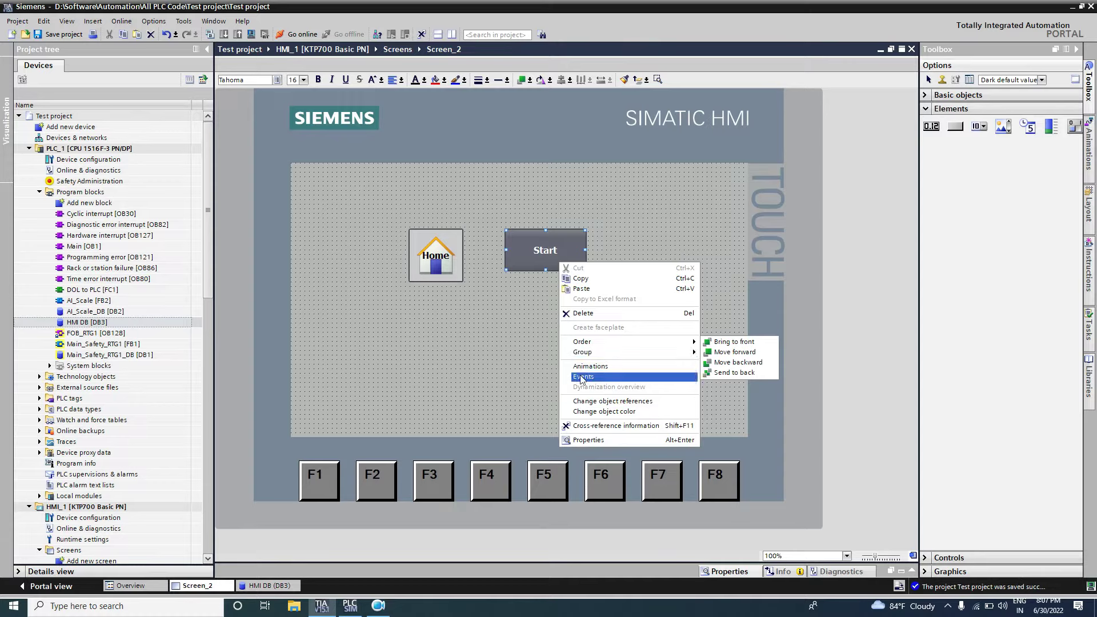
{"action": "left_click", "coordinate": [583, 440]}
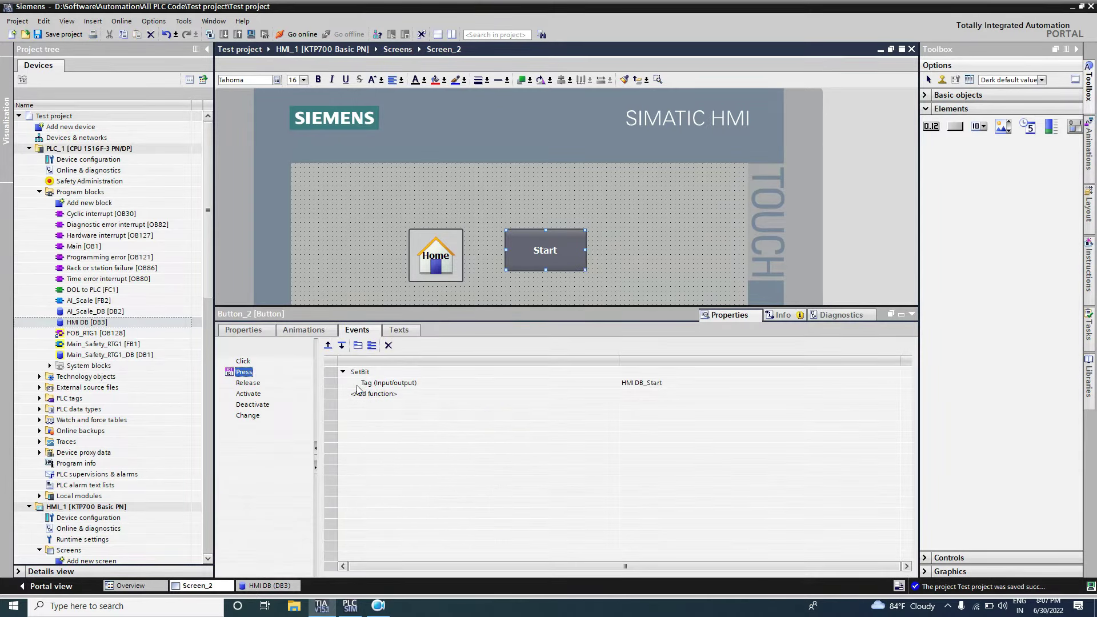
{"action": "left_click", "coordinate": [670, 385]}
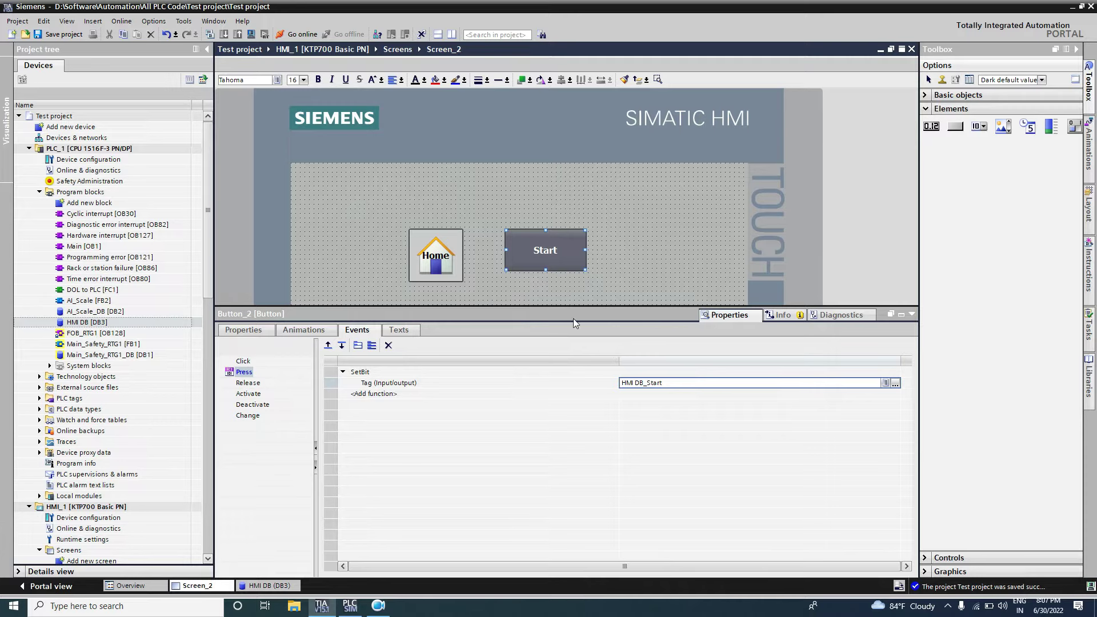
Step: In Network 1 of the DOL to PLC block, add a parallel branch with a normally open contact directly below the "Start" contact
{"action": "double_click", "coordinate": [92, 289]}
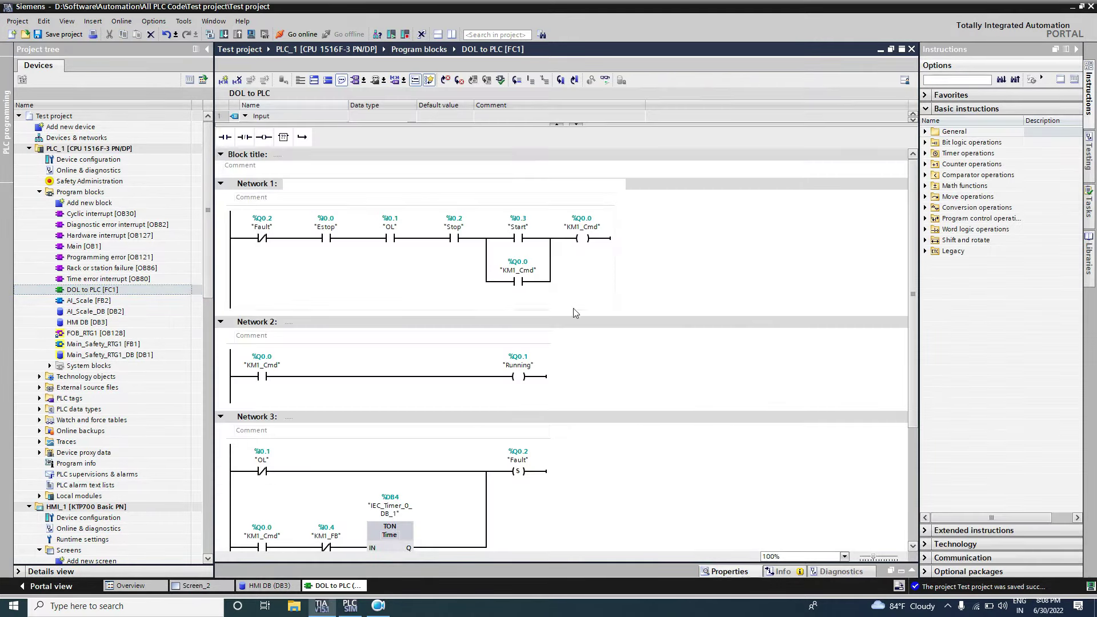
{"action": "scroll", "coordinate": [605, 310], "scroll_direction": "down", "scroll_amount": 3}
{"action": "scroll", "coordinate": [519, 209], "scroll_direction": "up", "scroll_amount": 2}
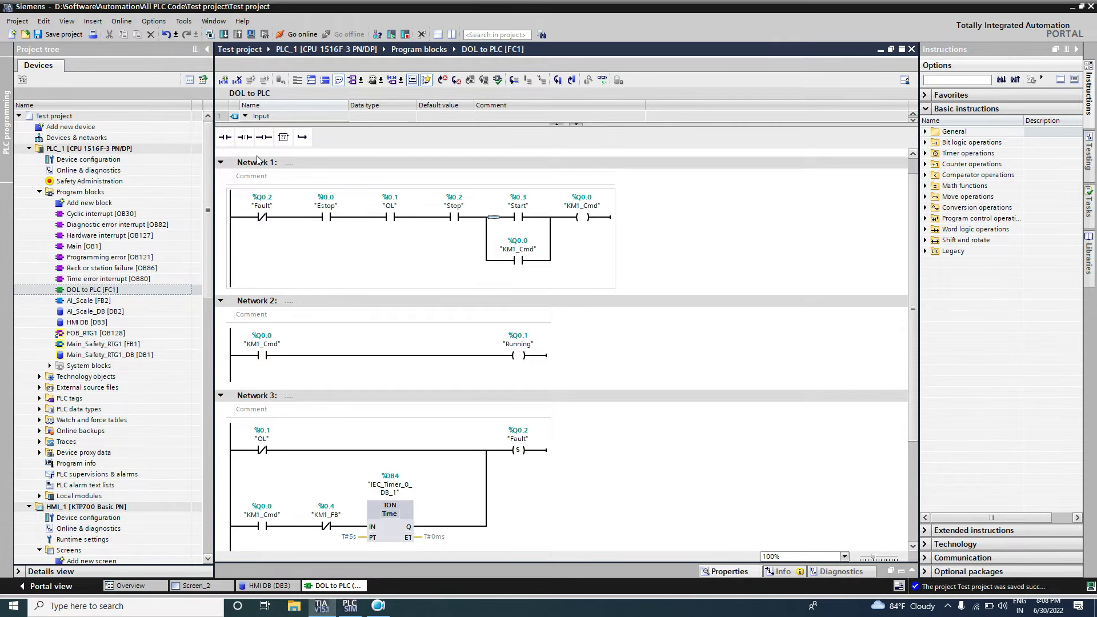
{"action": "left_click", "coordinate": [302, 138]}
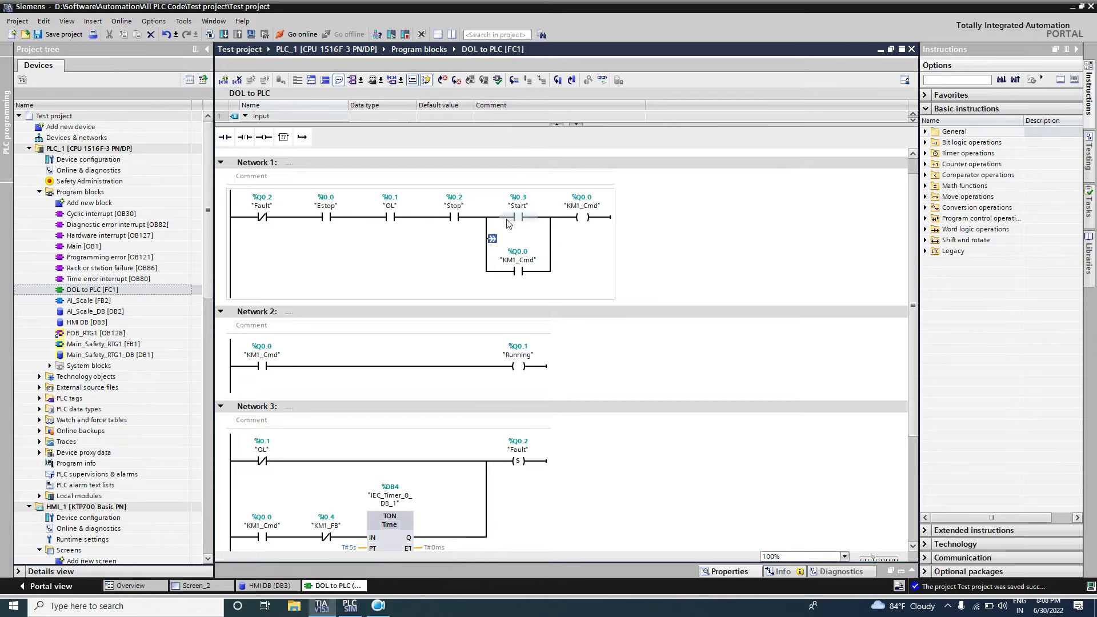
{"action": "left_click", "coordinate": [226, 139]}
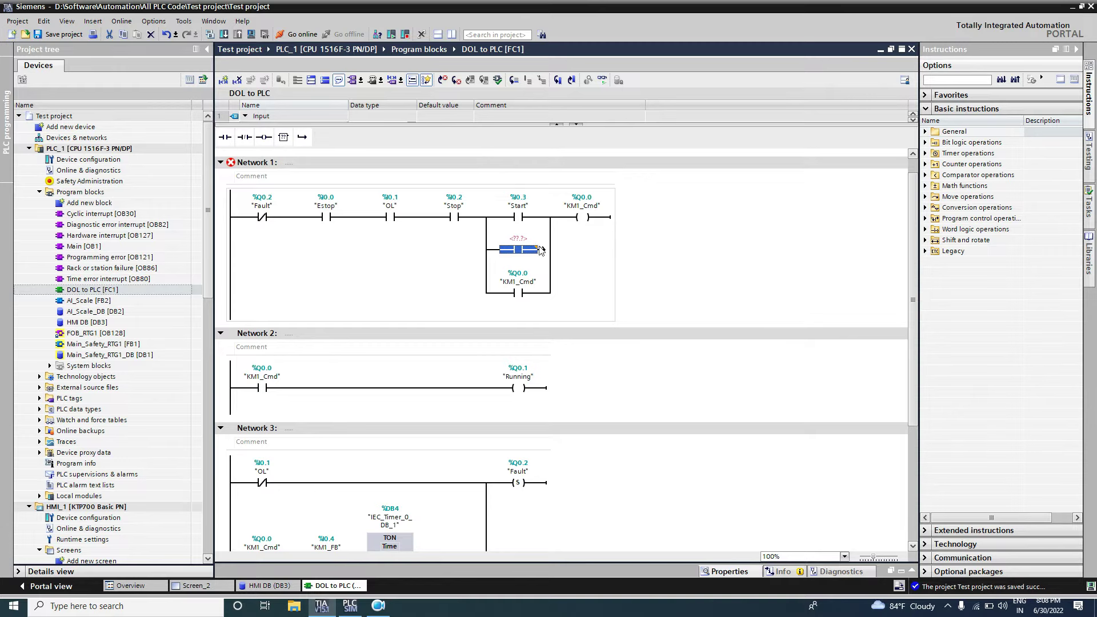
{"action": "mouse_move", "coordinate": [542, 250]}
{"action": "left_mouse_down"}
{"action": "mouse_move", "coordinate": [565, 261]}
{"action": "mouse_move", "coordinate": [544, 219]}
{"action": "left_mouse_up"}
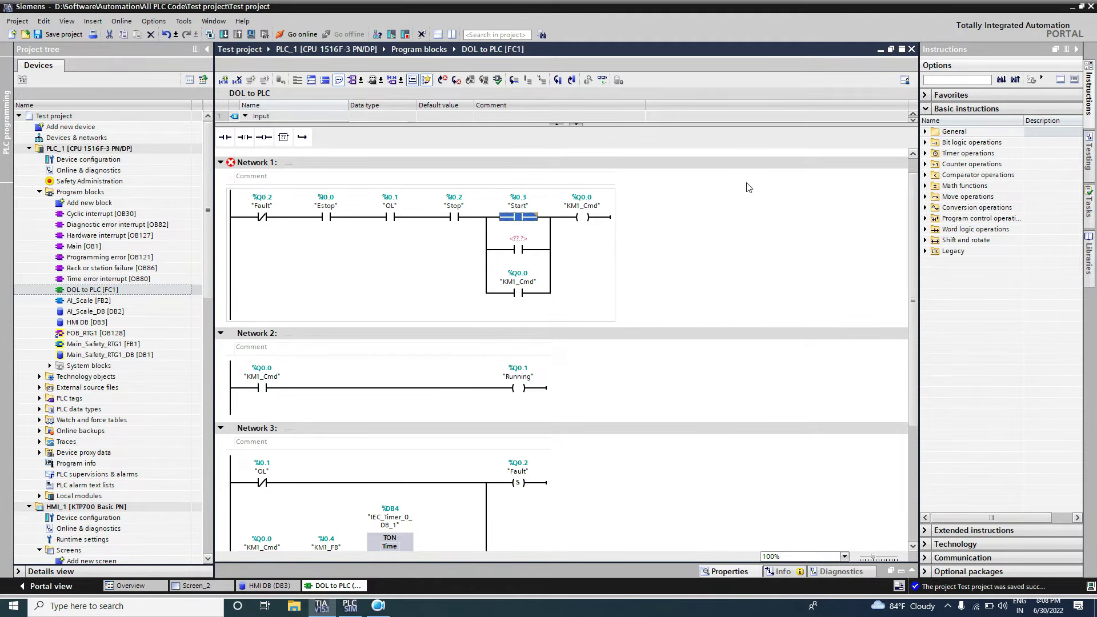
Step: Add the Close branch instruction from the General basic instructions to the ladder editor's favorites
{"action": "left_click", "coordinate": [926, 132]}
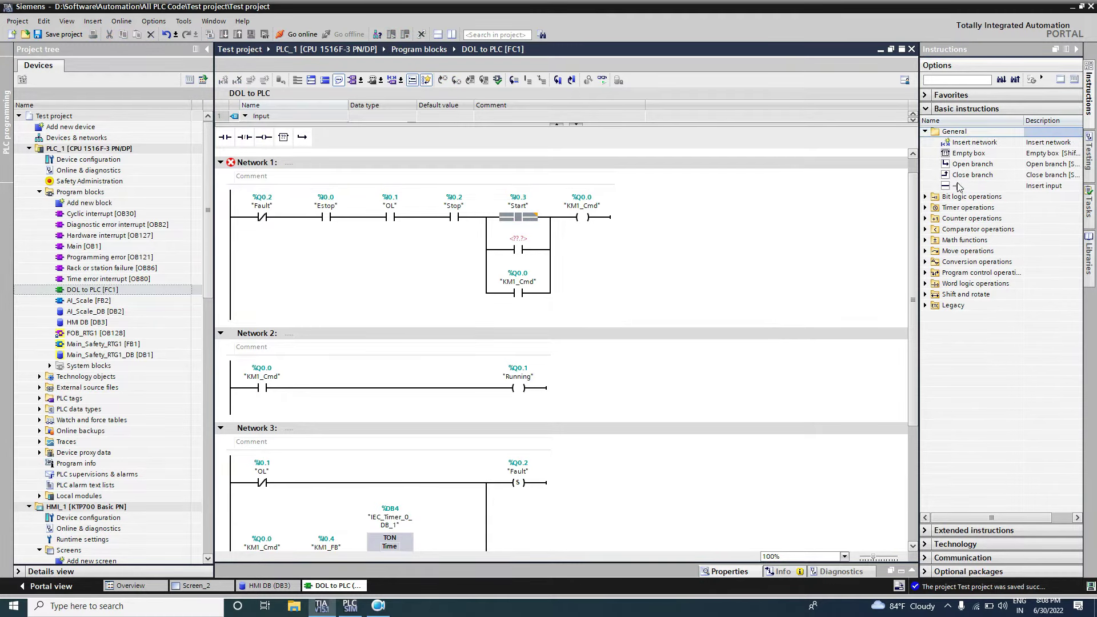
{"action": "left_click_drag", "start_coordinate": [960, 178], "coordinate": [335, 139]}
Step: Assign "HMI DB".Start as the operand of the unassigned contact in Network 1's parallel branch
{"action": "double_click", "coordinate": [529, 258]}
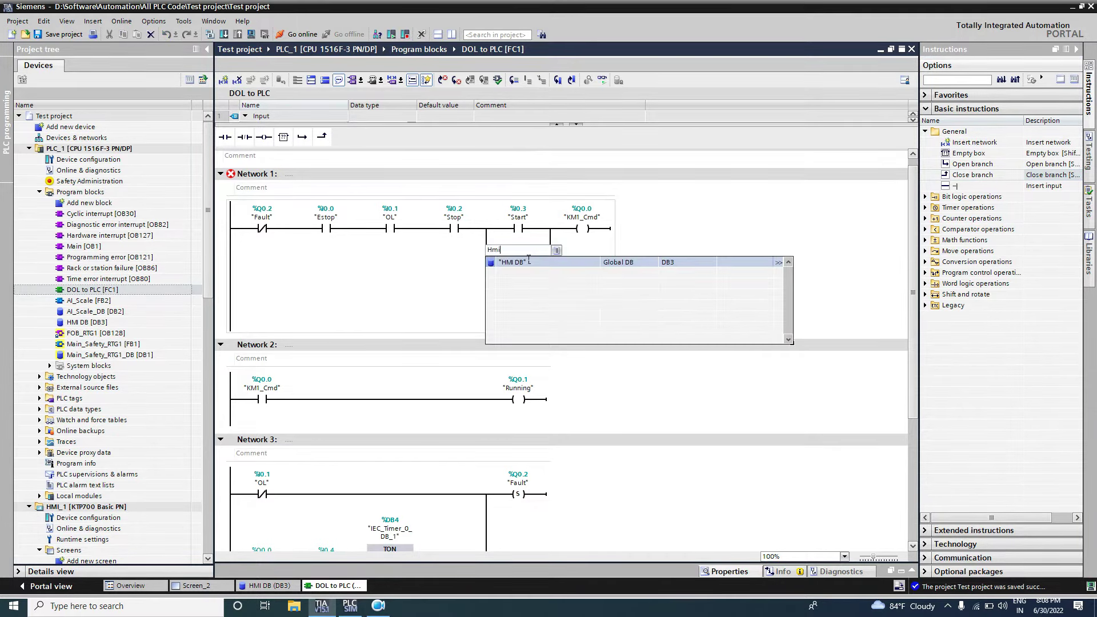
{"action": "type", "text": "Hmi"}
{"action": "left_click", "coordinate": [521, 265]}
{"action": "left_click", "coordinate": [521, 264]}
{"action": "key", "text": "Return"}
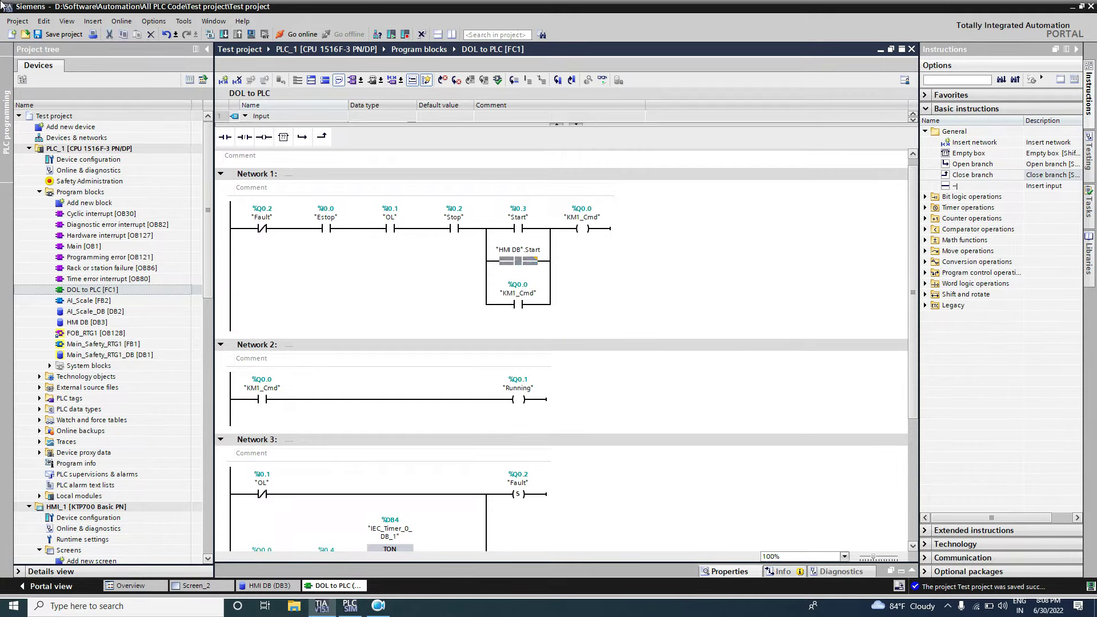
Step: Save the project and download the modified program blocks to PLC_1
{"action": "left_click", "coordinate": [57, 35]}
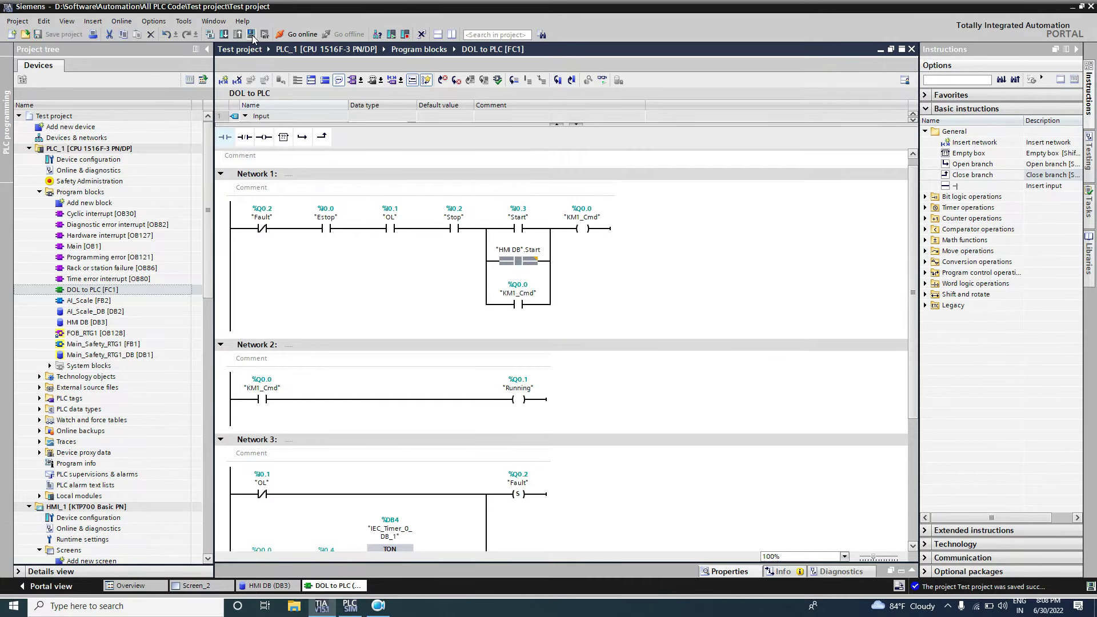
{"action": "left_click", "coordinate": [224, 34]}
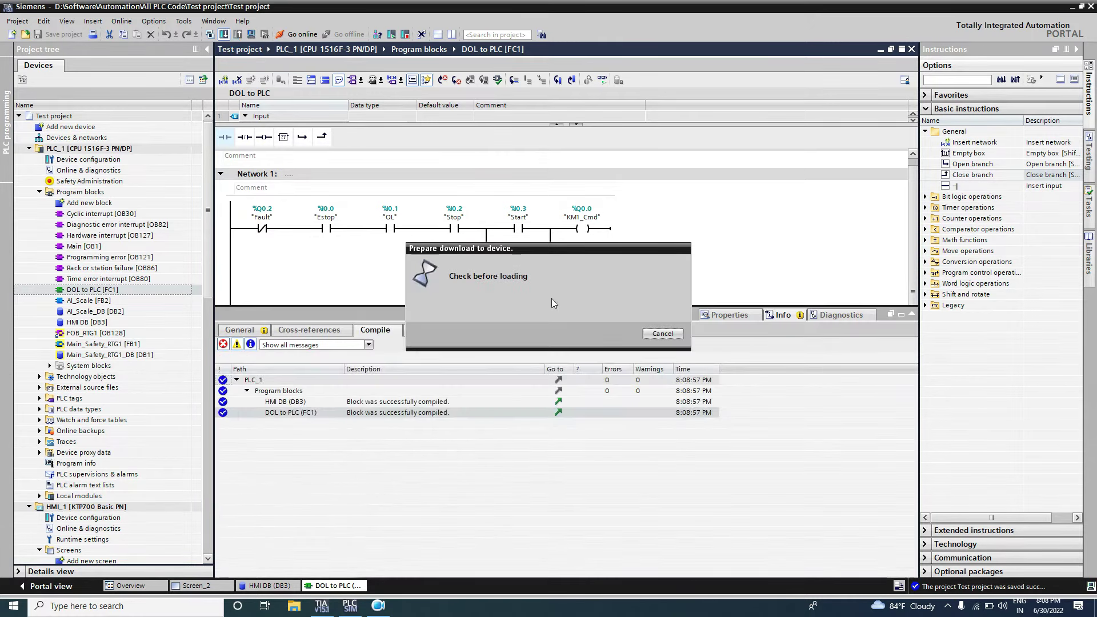
{"action": "left_click", "coordinate": [679, 414]}
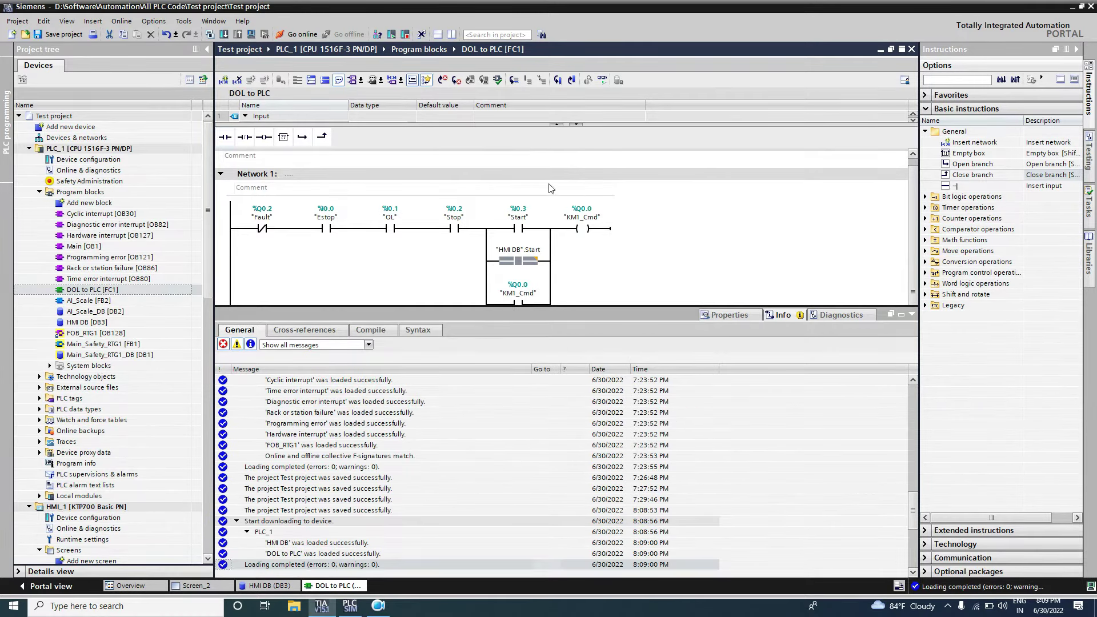
Step: Turn on online monitoring for the DOL to PLC block and open the force table of PLC_1
{"action": "left_click", "coordinate": [603, 79]}
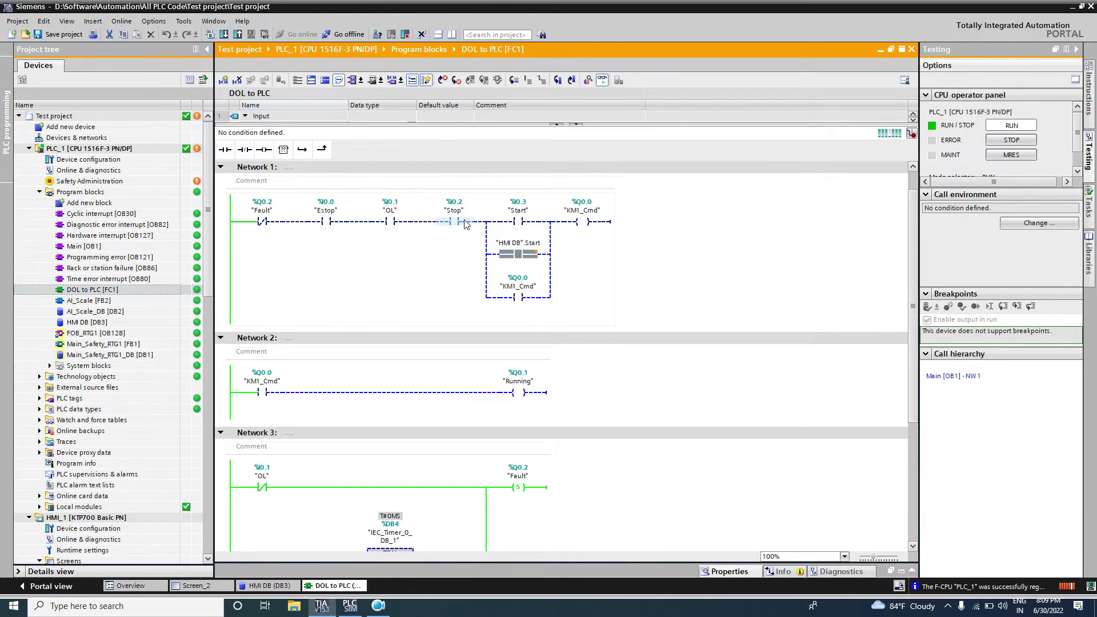
{"action": "double_click", "coordinate": [80, 192]}
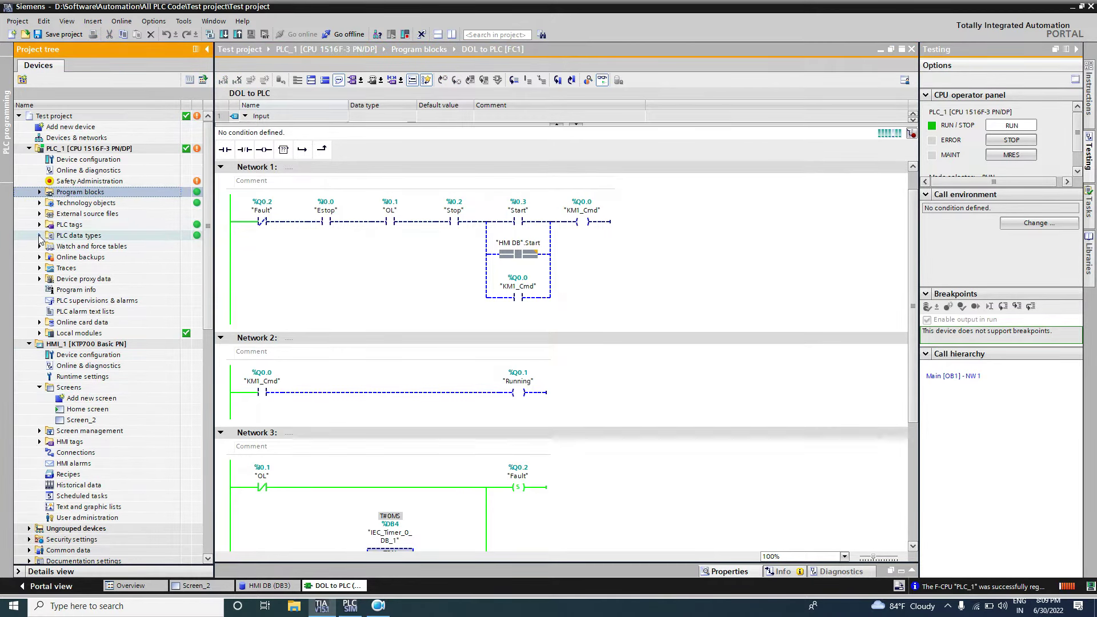
{"action": "left_click", "coordinate": [40, 247]}
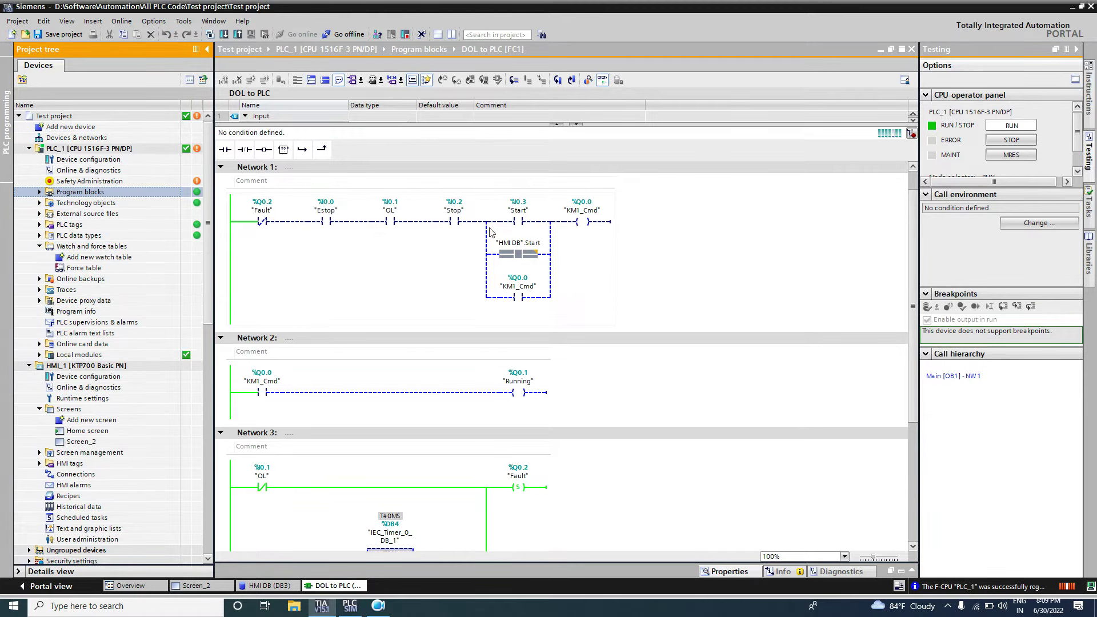
{"action": "left_click", "coordinate": [81, 268]}
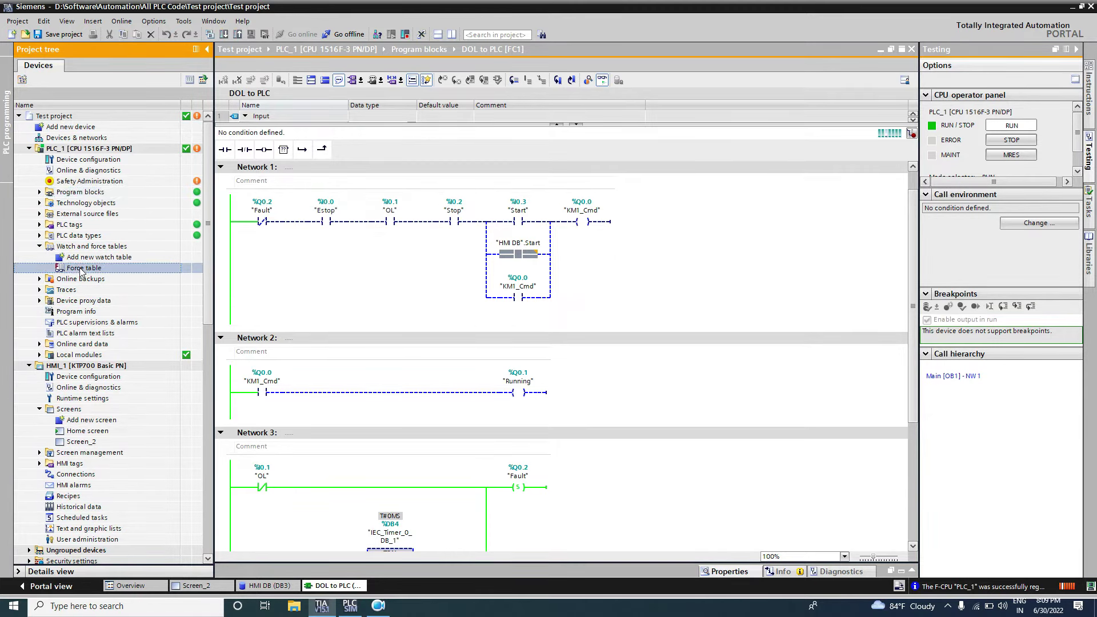
{"action": "right_click", "coordinate": [81, 270]}
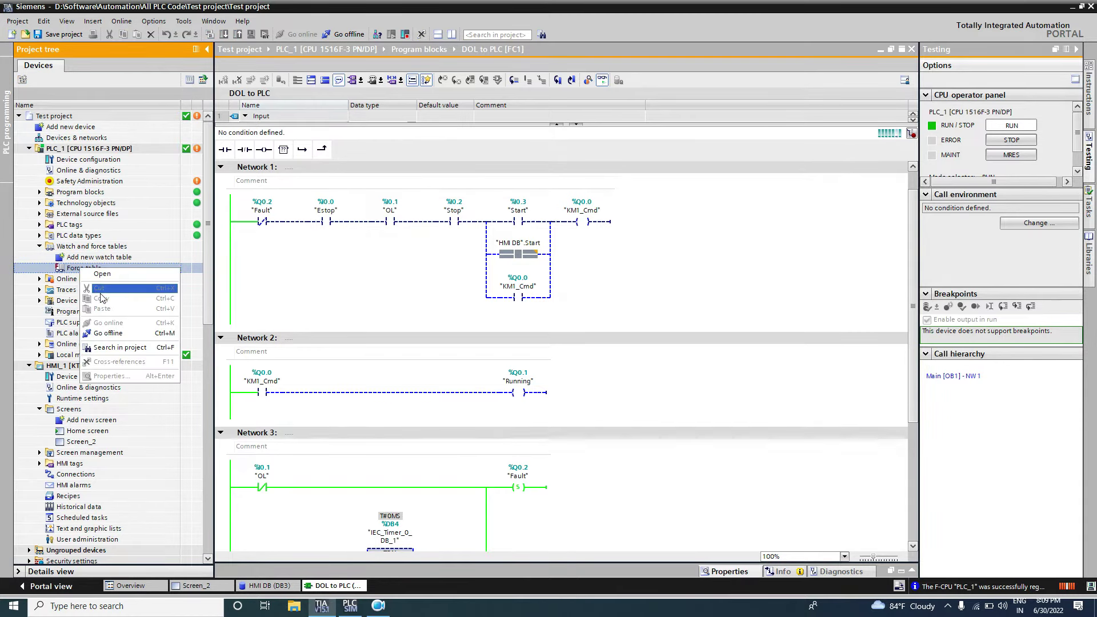
{"action": "right_click", "coordinate": [63, 270]}
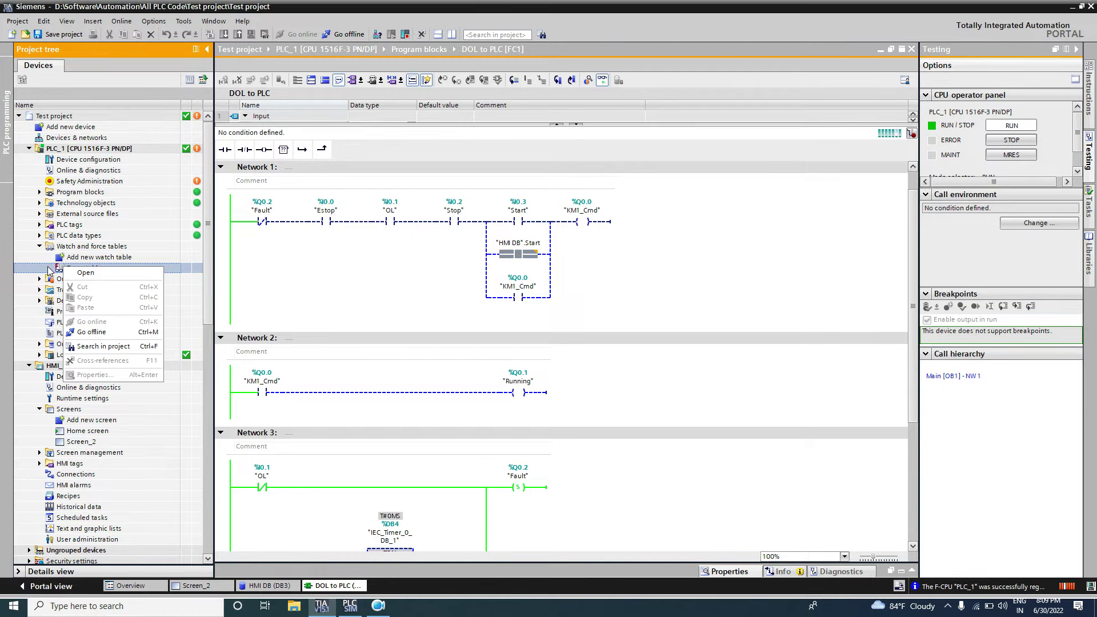
{"action": "double_click", "coordinate": [49, 271]}
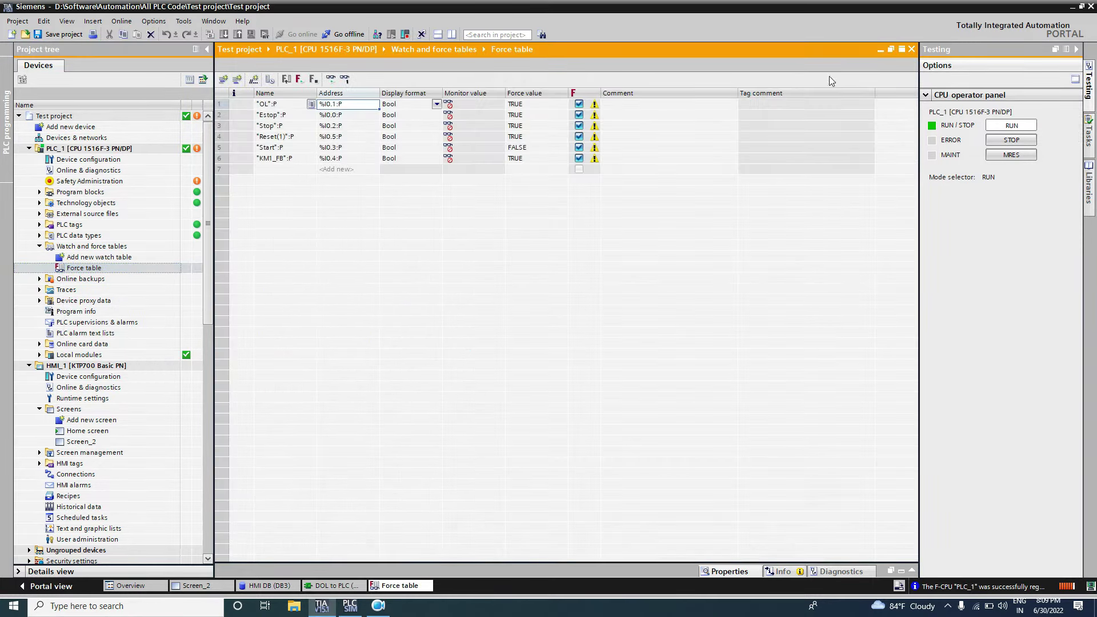
Step: Float the force table, narrow its window, and place it beside the monitored ladder networks
{"action": "left_click", "coordinate": [889, 50]}
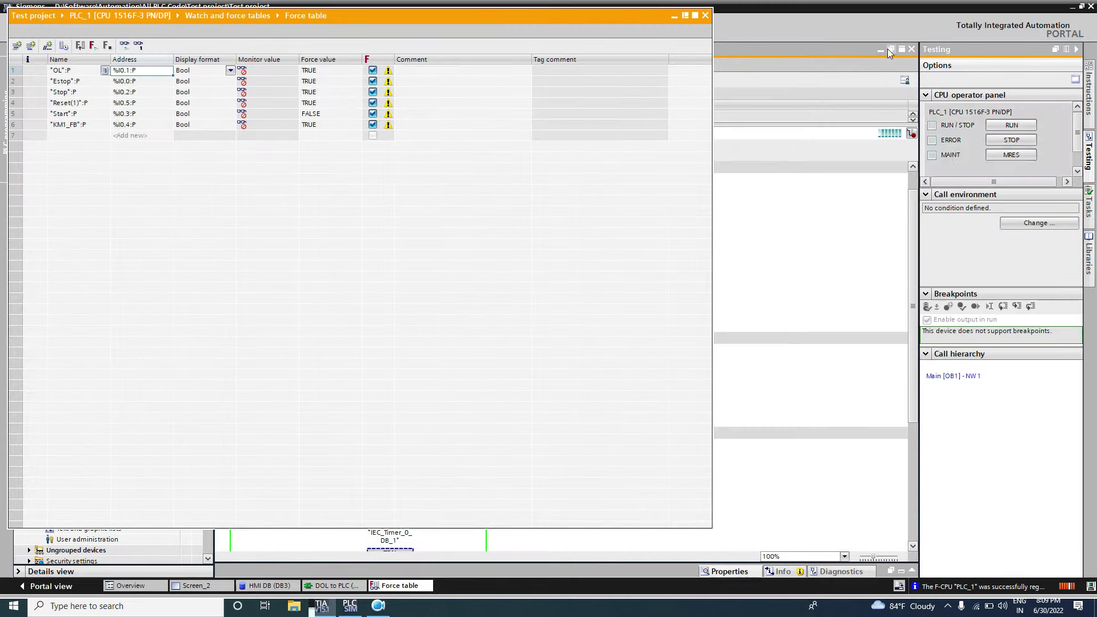
{"action": "left_click_drag", "start_coordinate": [718, 96], "coordinate": [246, 95]}
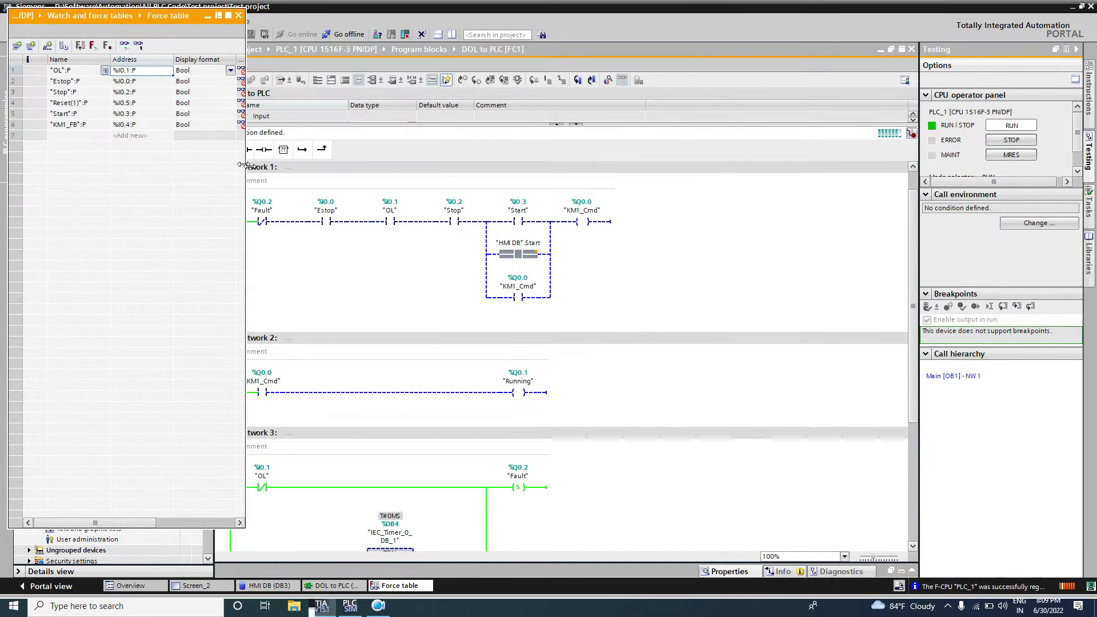
{"action": "left_click_drag", "start_coordinate": [115, 22], "coordinate": [756, 69]}
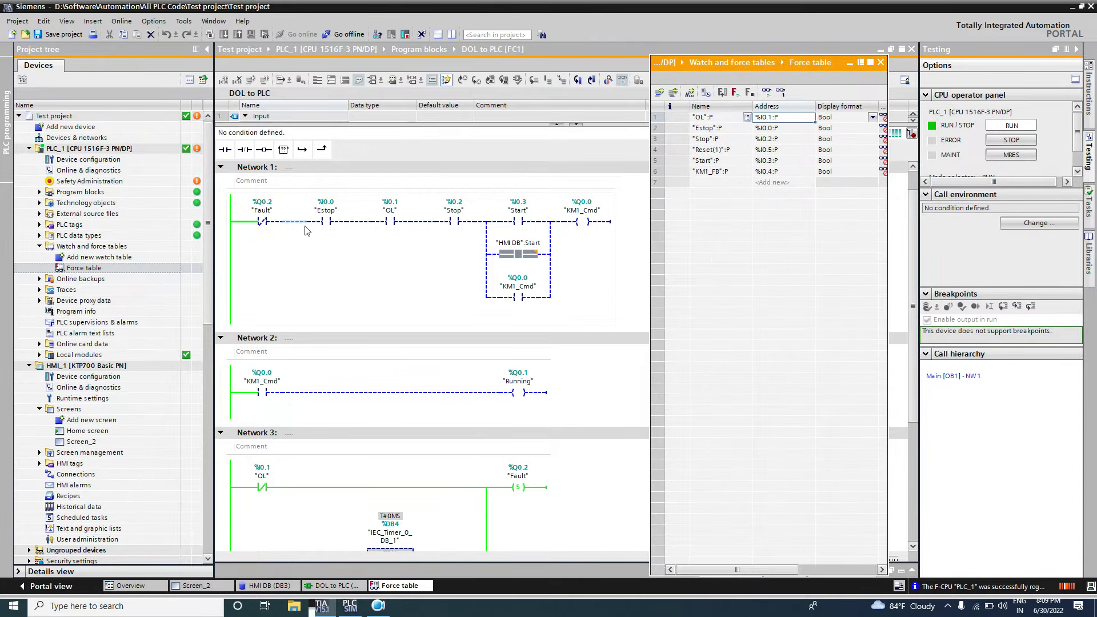
Step: Force the "Estop":P input to 1 in the force table and accept the forcing
{"action": "left_click", "coordinate": [662, 131]}
{"action": "right_click", "coordinate": [663, 133]}
{"action": "mouse_move", "coordinate": [685, 134]}
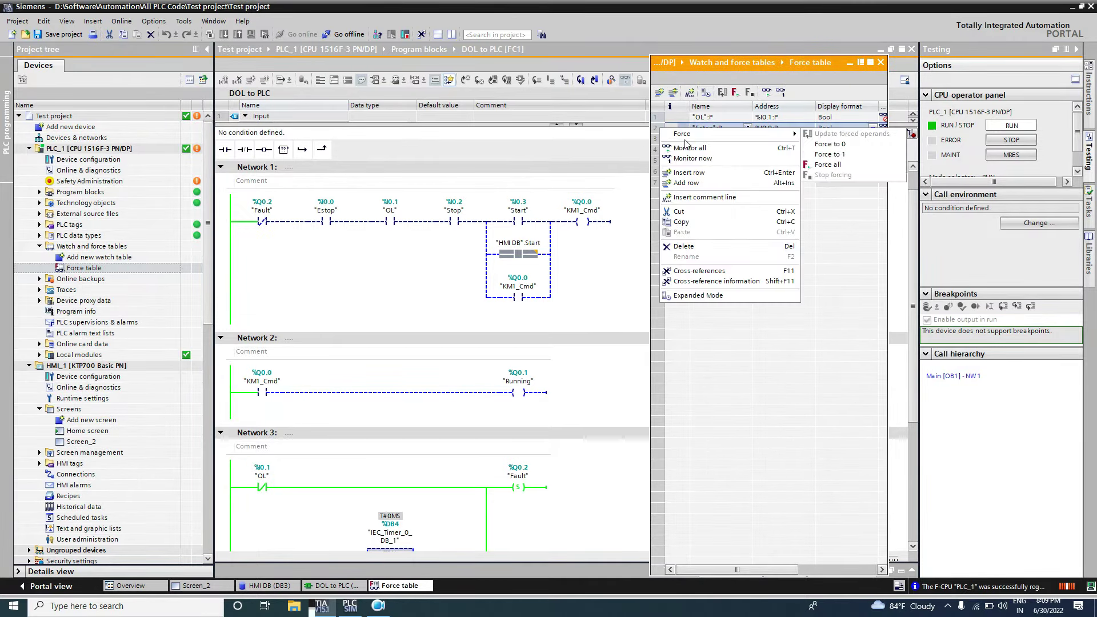
{"action": "left_click", "coordinate": [835, 154]}
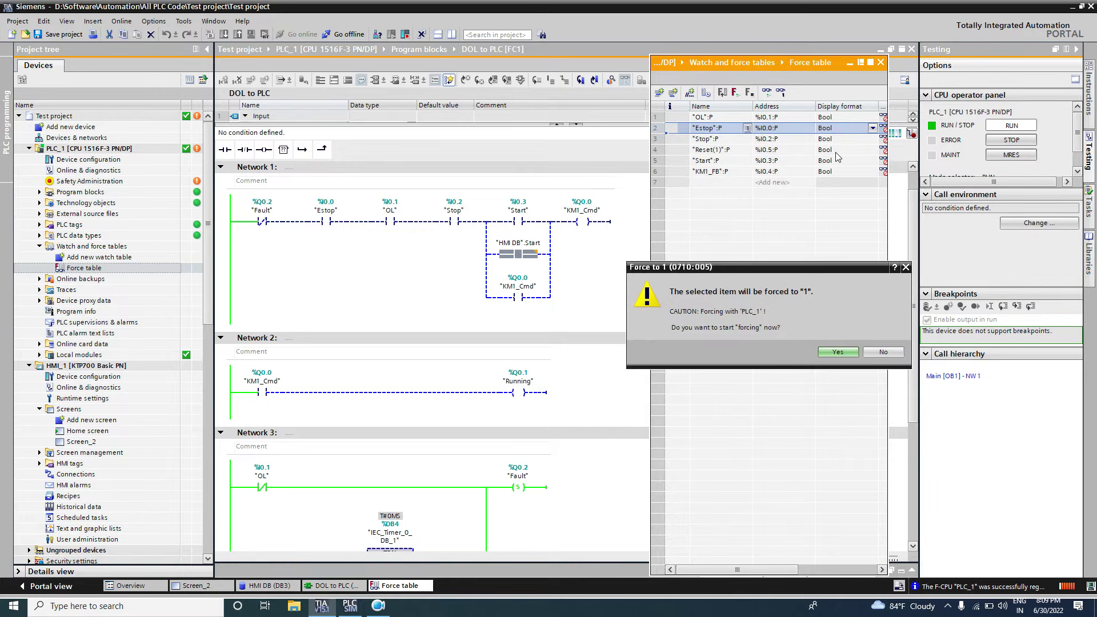
{"action": "left_click", "coordinate": [835, 352]}
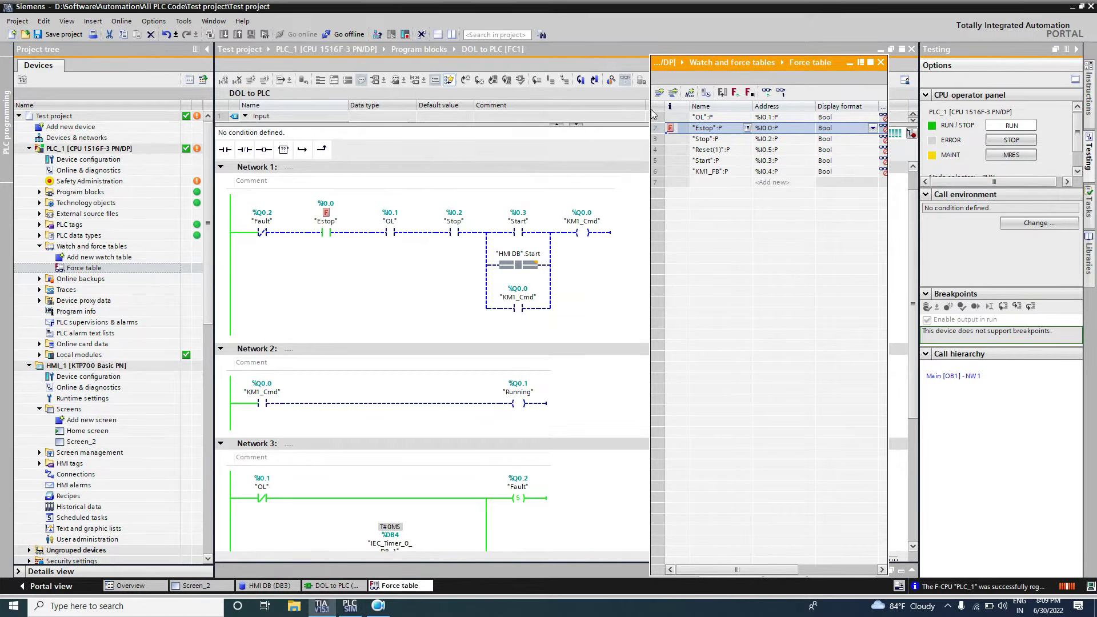
Step: Force all inputs listed in the force table to their preset values, replacing the current force job
{"action": "right_click", "coordinate": [655, 118]}
{"action": "mouse_move", "coordinate": [676, 127]}
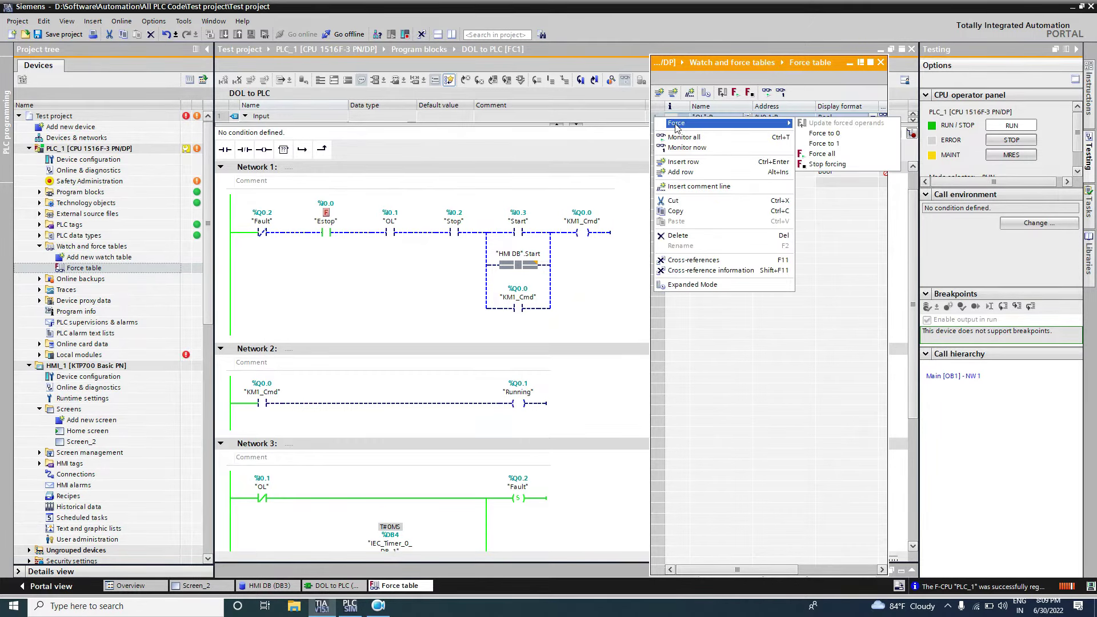
{"action": "left_click", "coordinate": [829, 154]}
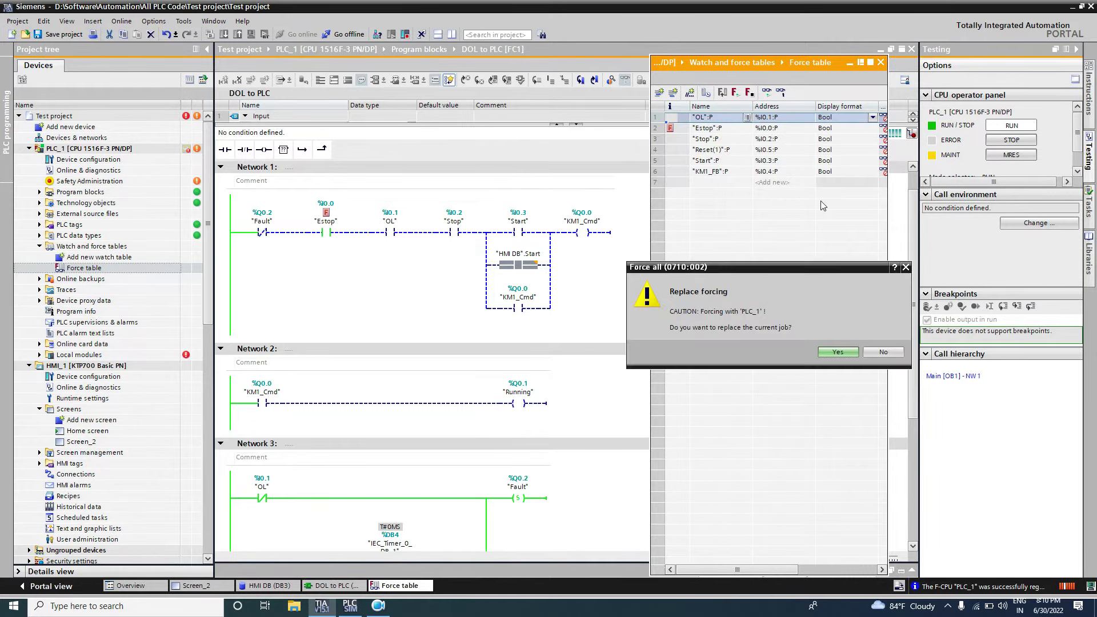
{"action": "left_click", "coordinate": [837, 351]}
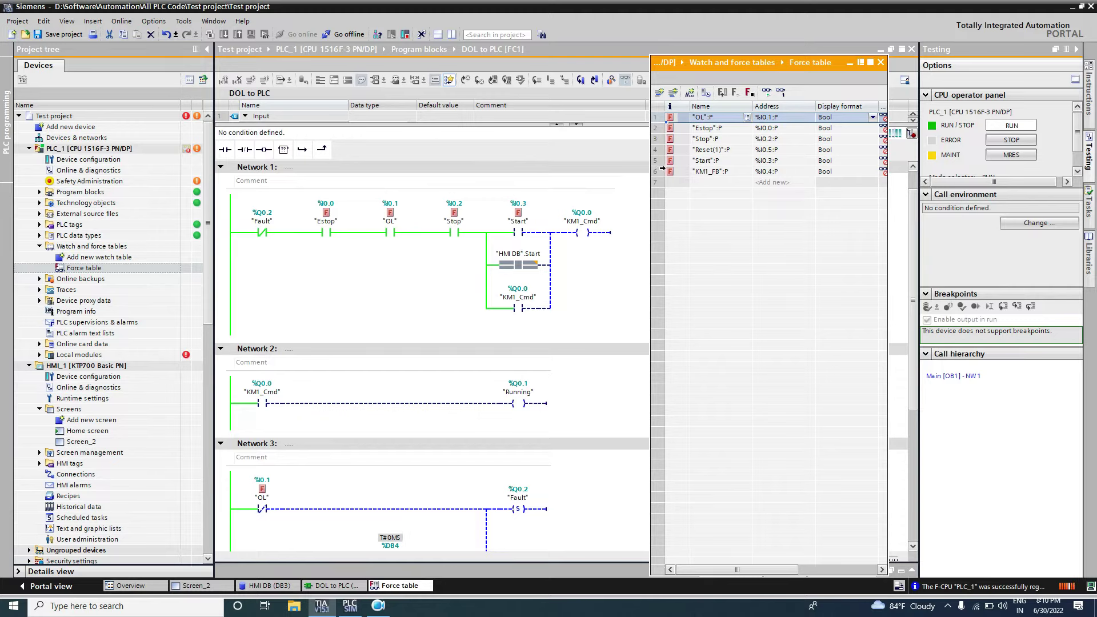
Step: Force the "Start":P input to 1 to test starting the motor in Network 1
{"action": "left_click", "coordinate": [662, 165]}
{"action": "right_click", "coordinate": [663, 164]}
{"action": "mouse_move", "coordinate": [693, 171]}
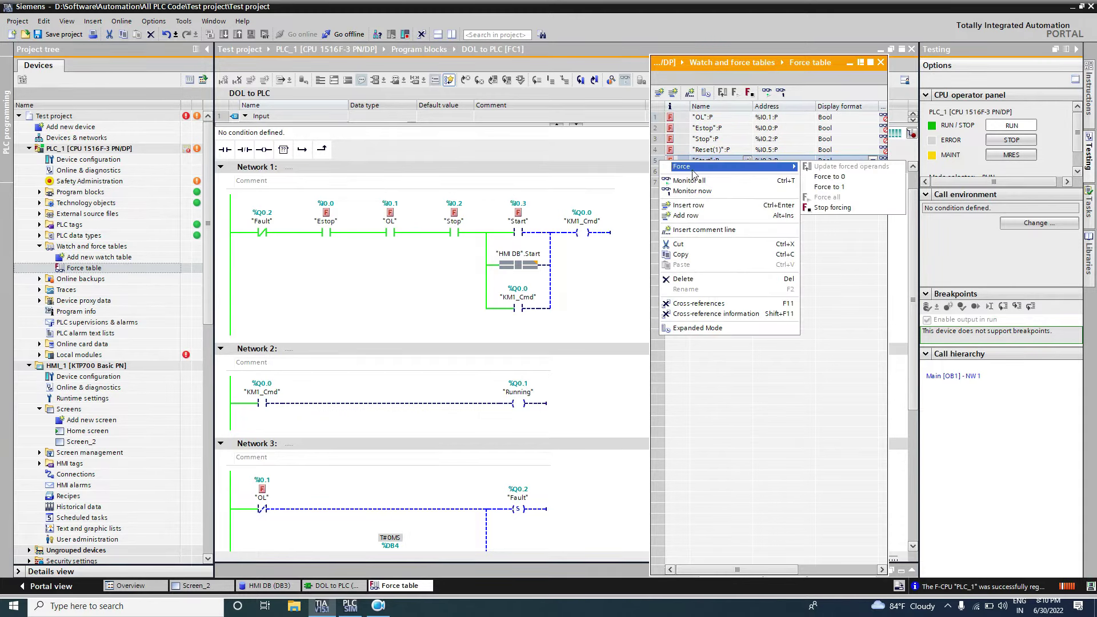
{"action": "left_click", "coordinate": [850, 185]}
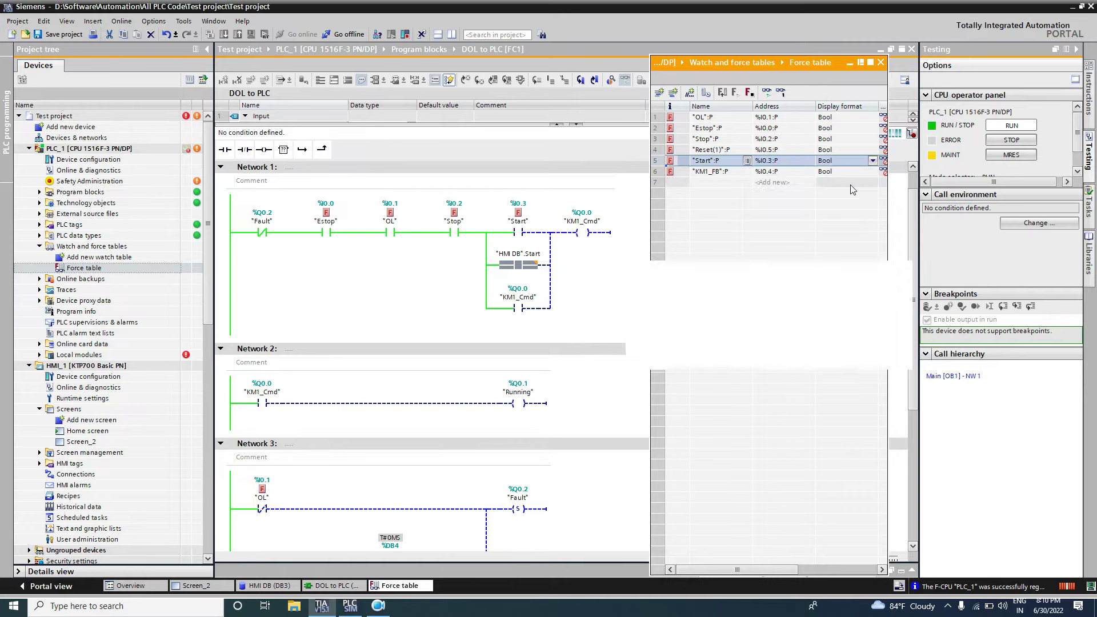
{"action": "left_click", "coordinate": [837, 351]}
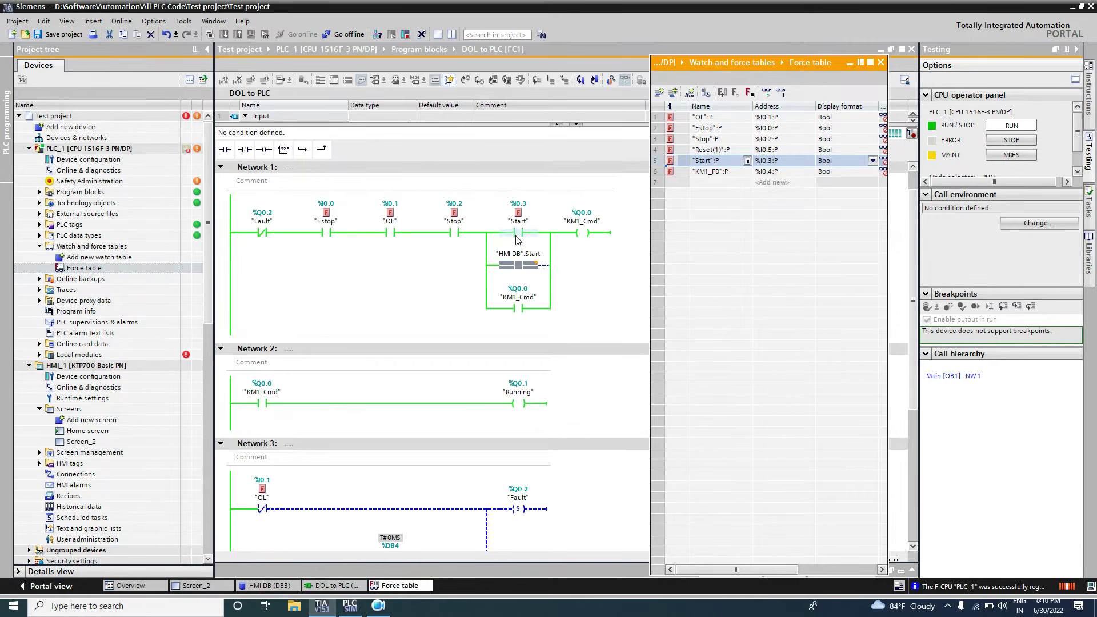
Step: Force the "Start":P input back to 0 to test the KM1_Cmd seal-in branch
{"action": "right_click", "coordinate": [661, 165]}
{"action": "mouse_move", "coordinate": [676, 167]}
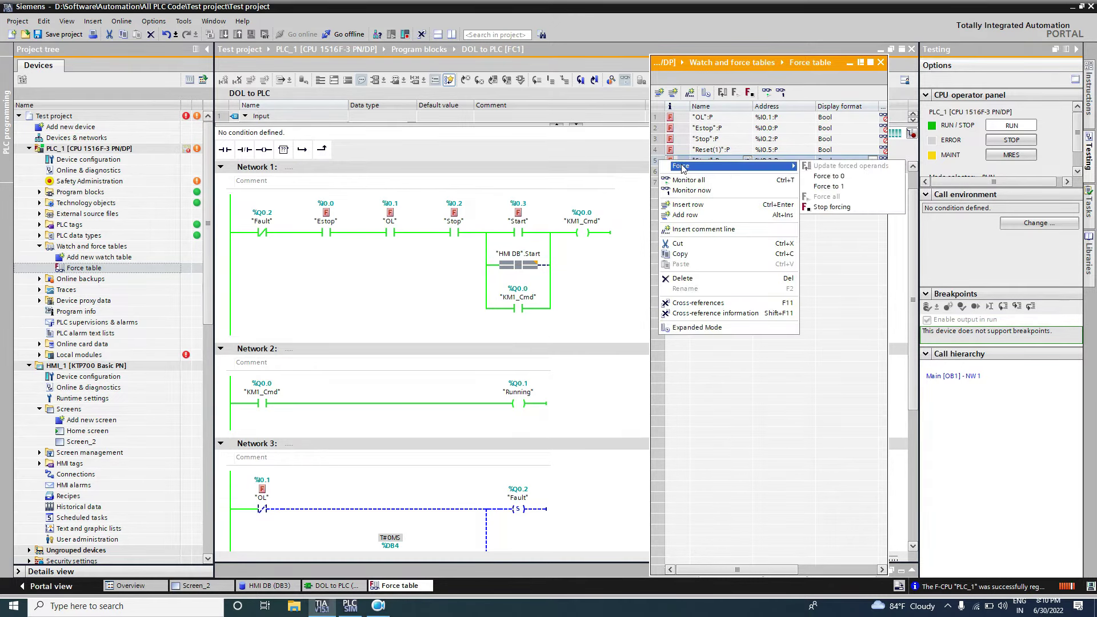
{"action": "left_click", "coordinate": [827, 177]}
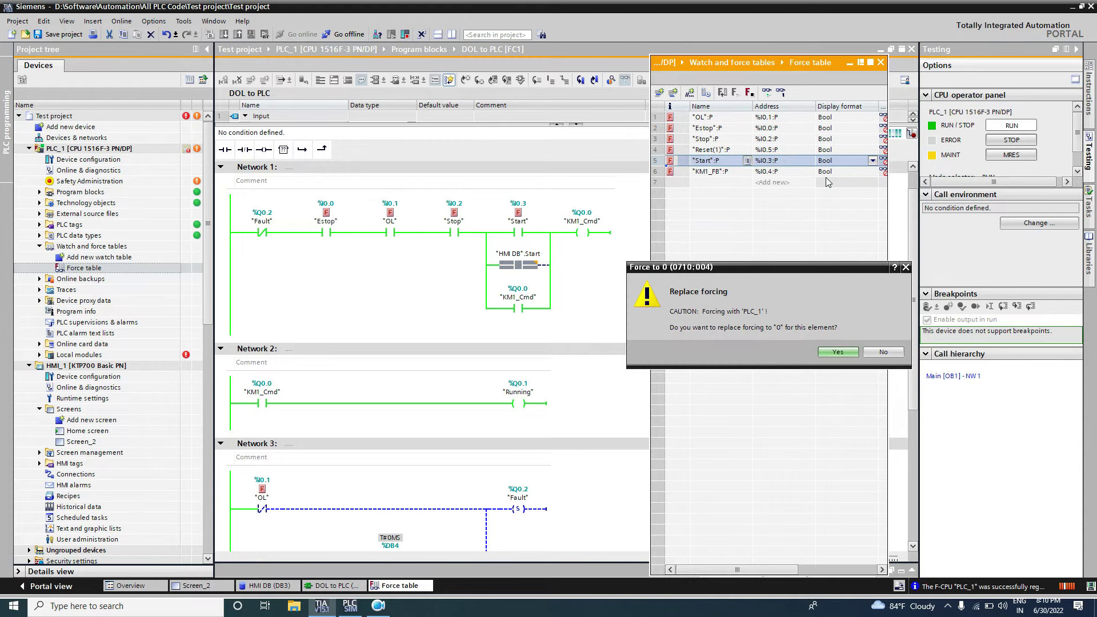
{"action": "left_click", "coordinate": [845, 352]}
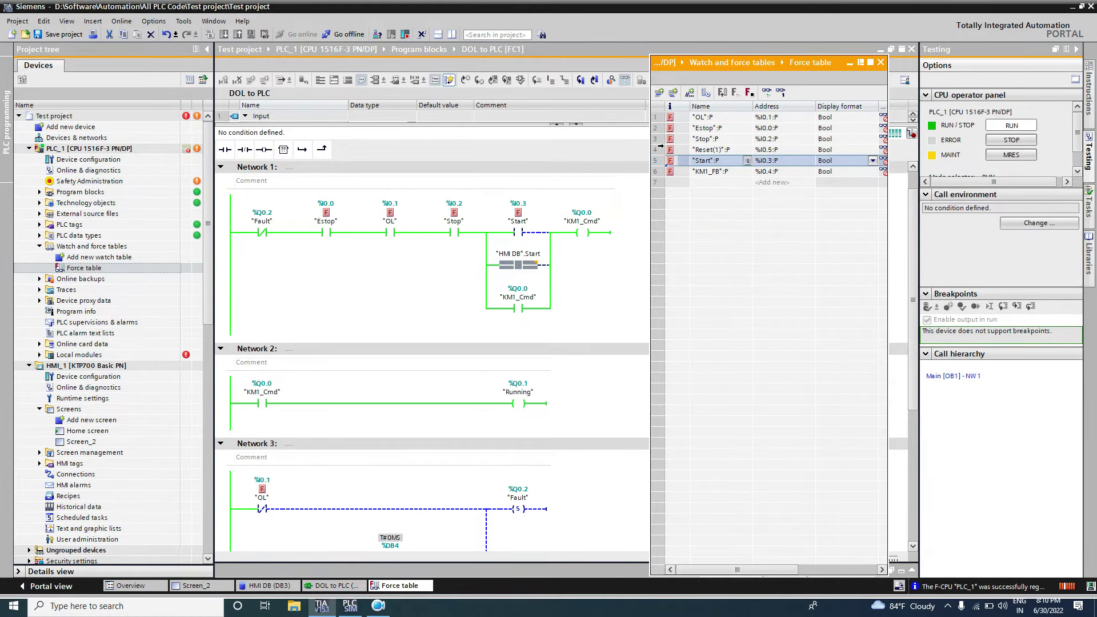
Step: Force the "Stop":P input to 0 to test stopping the motor
{"action": "right_click", "coordinate": [657, 139]}
{"action": "mouse_move", "coordinate": [749, 150]}
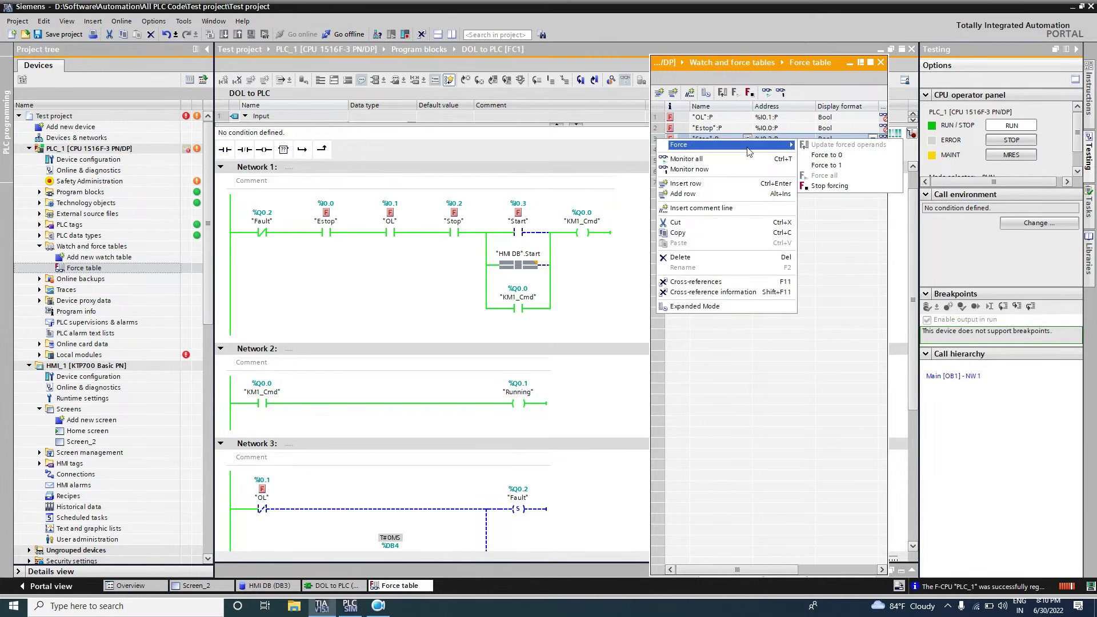
{"action": "left_click", "coordinate": [834, 156]}
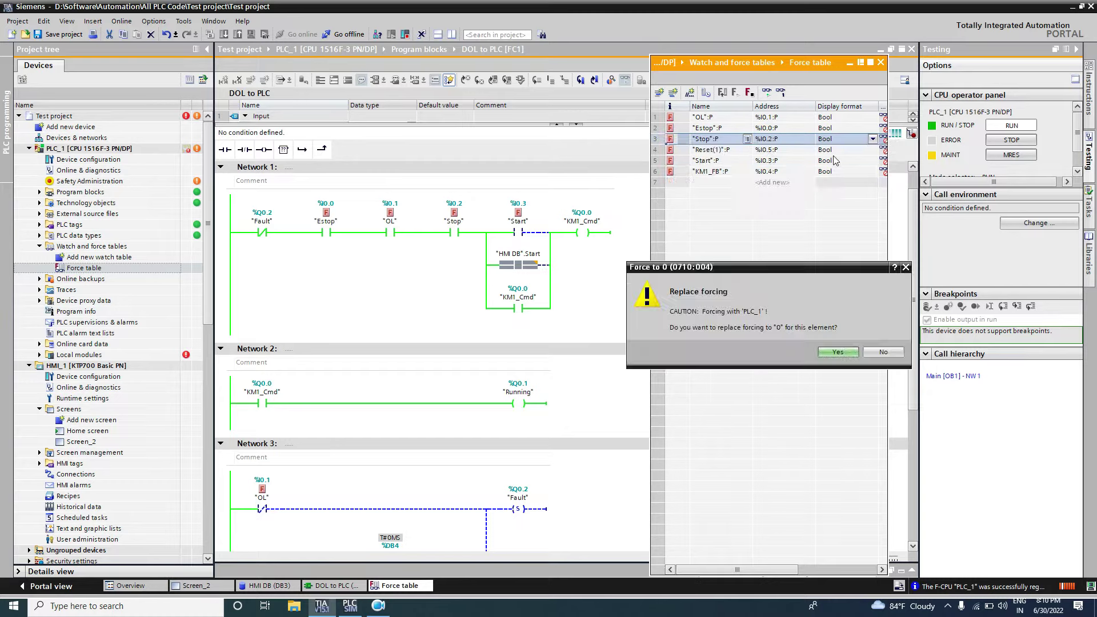
{"action": "left_click", "coordinate": [838, 353]}
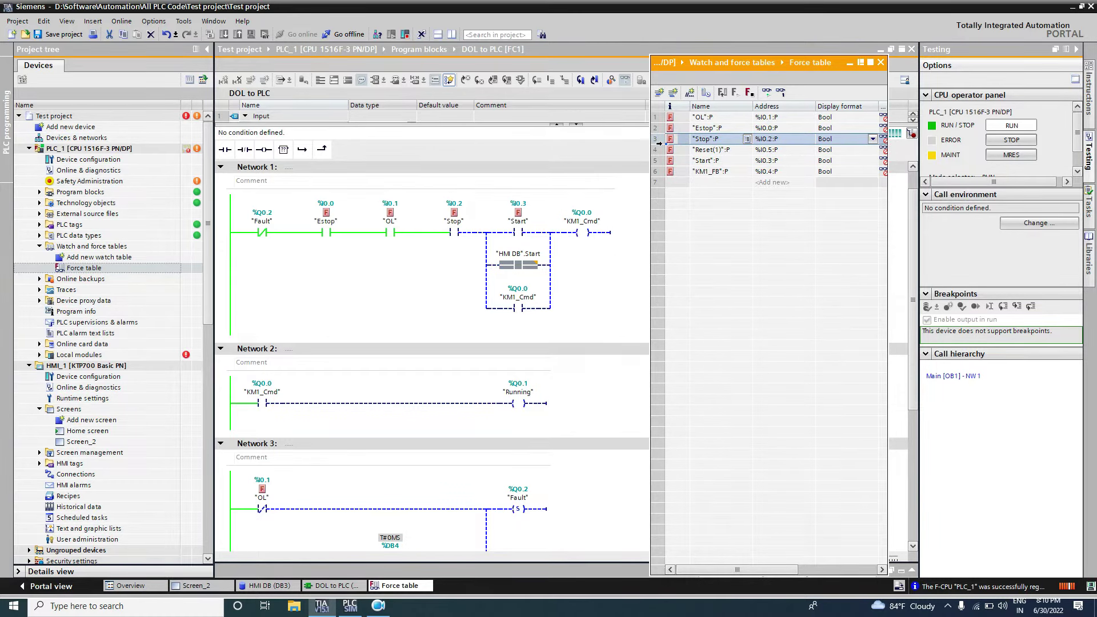
Step: Force the "Stop":P input back to 1 to make the motor circuit ready for starting
{"action": "right_click", "coordinate": [659, 143]}
{"action": "mouse_move", "coordinate": [693, 145]}
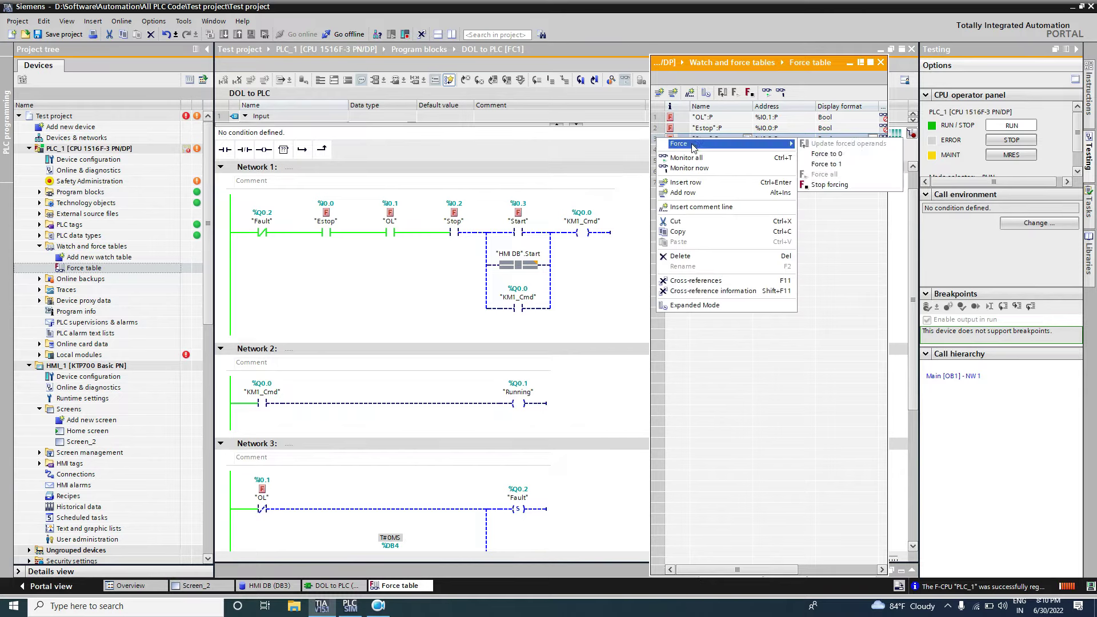
{"action": "left_click", "coordinate": [838, 165]}
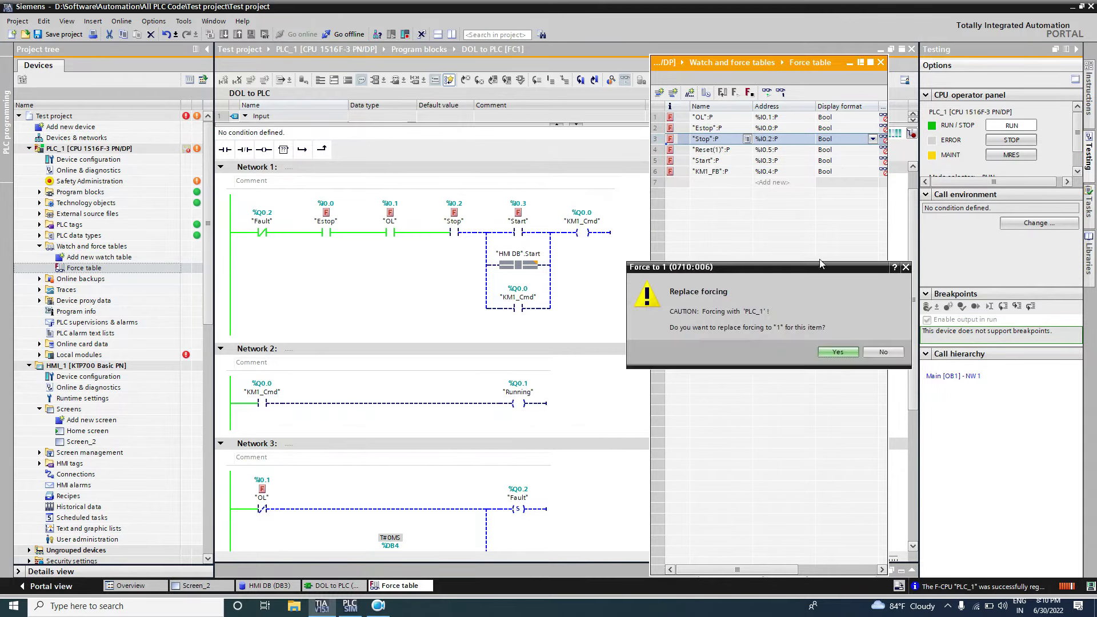
{"action": "left_click", "coordinate": [830, 355]}
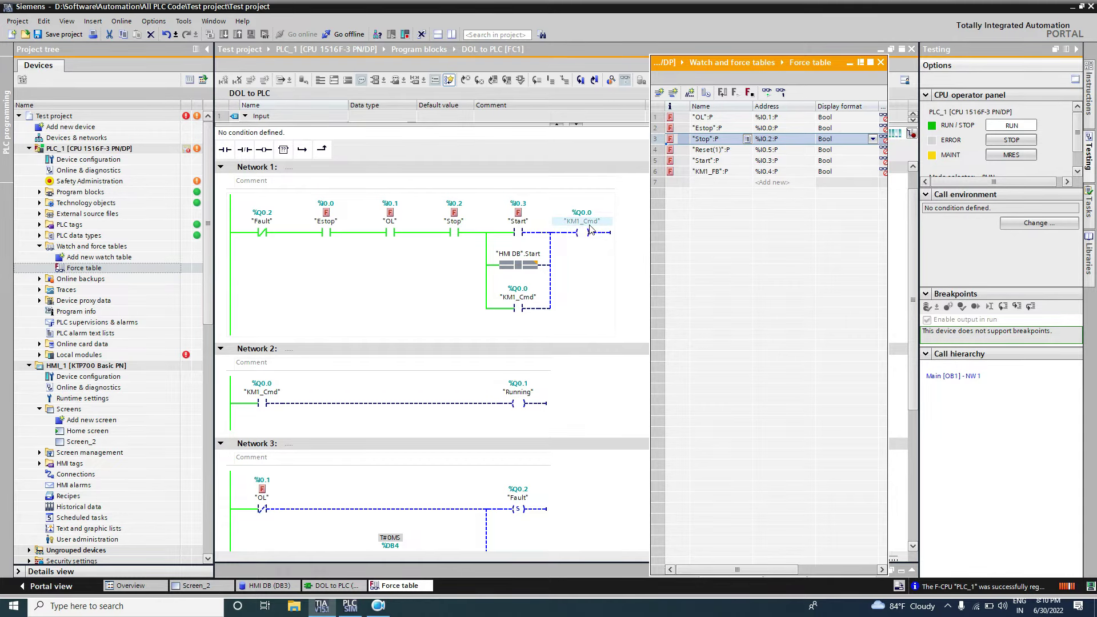
Step: Start the runtime simulation of HMI_1 and widen the RT Simulator window to show the panel's full width
{"action": "mouse_move", "coordinate": [335, 610]}
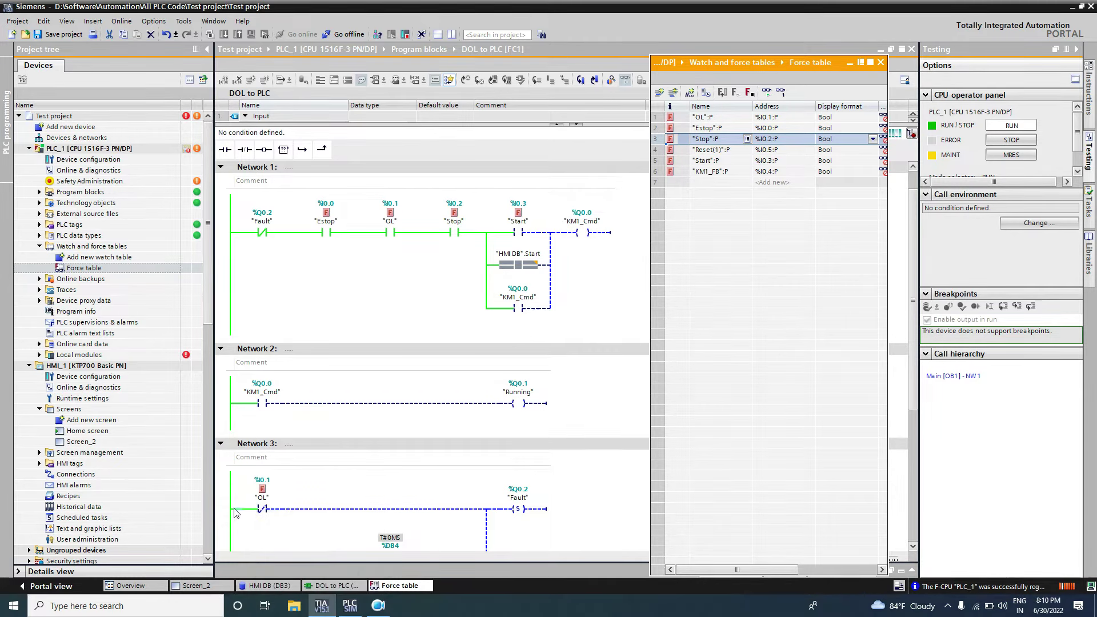
{"action": "left_click", "coordinate": [66, 367]}
{"action": "left_click", "coordinate": [251, 35]}
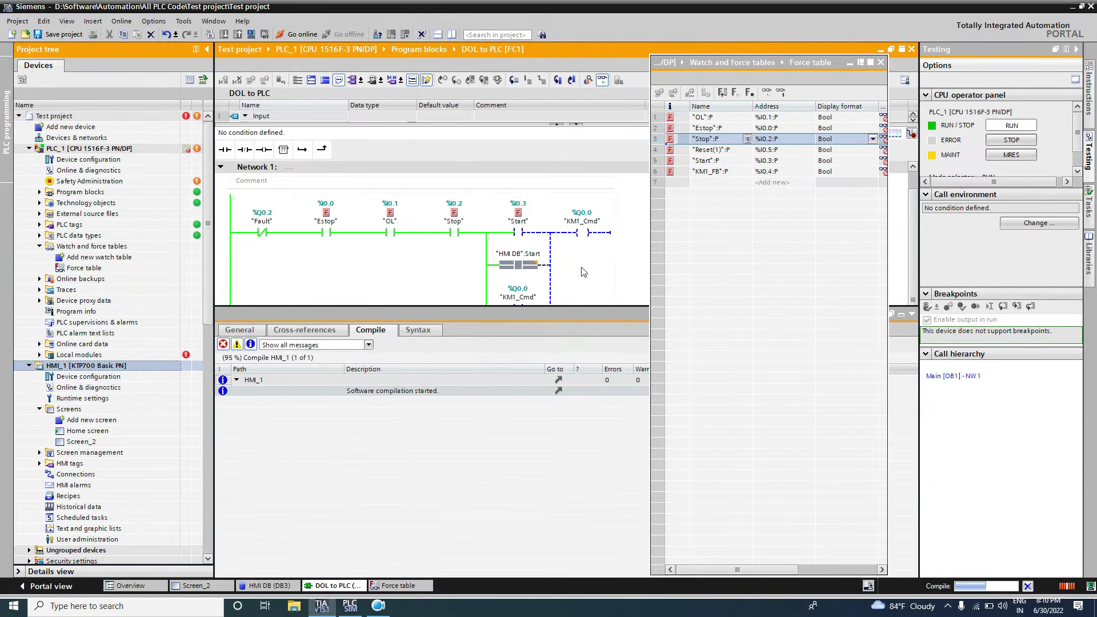
{"action": "left_click", "coordinate": [251, 34]}
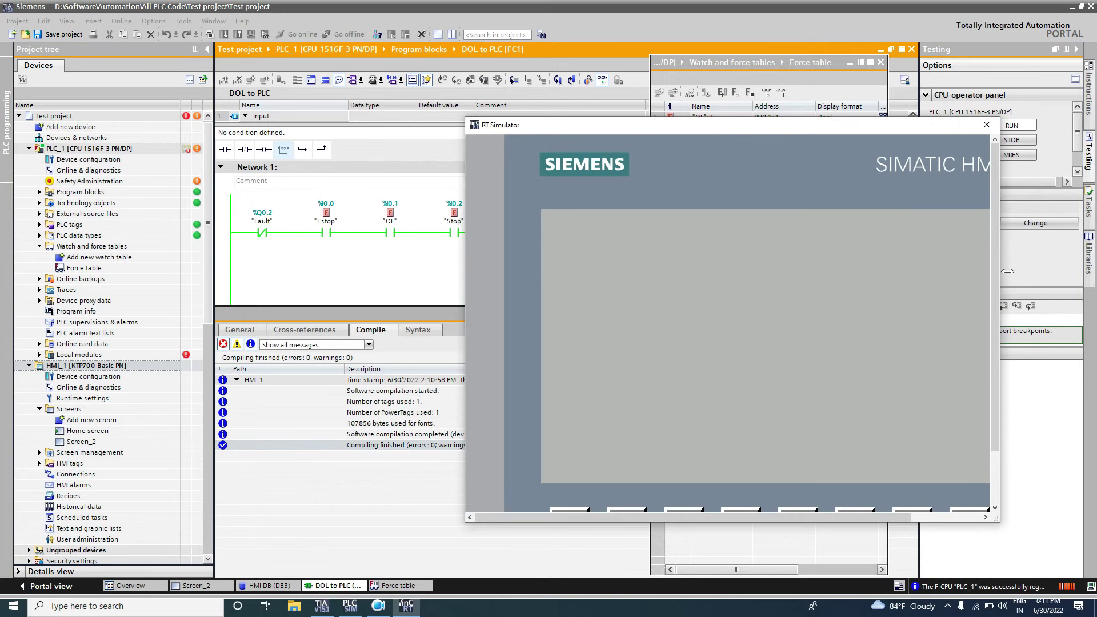
{"action": "left_click_drag", "start_coordinate": [1007, 272], "coordinate": [1092, 280]}
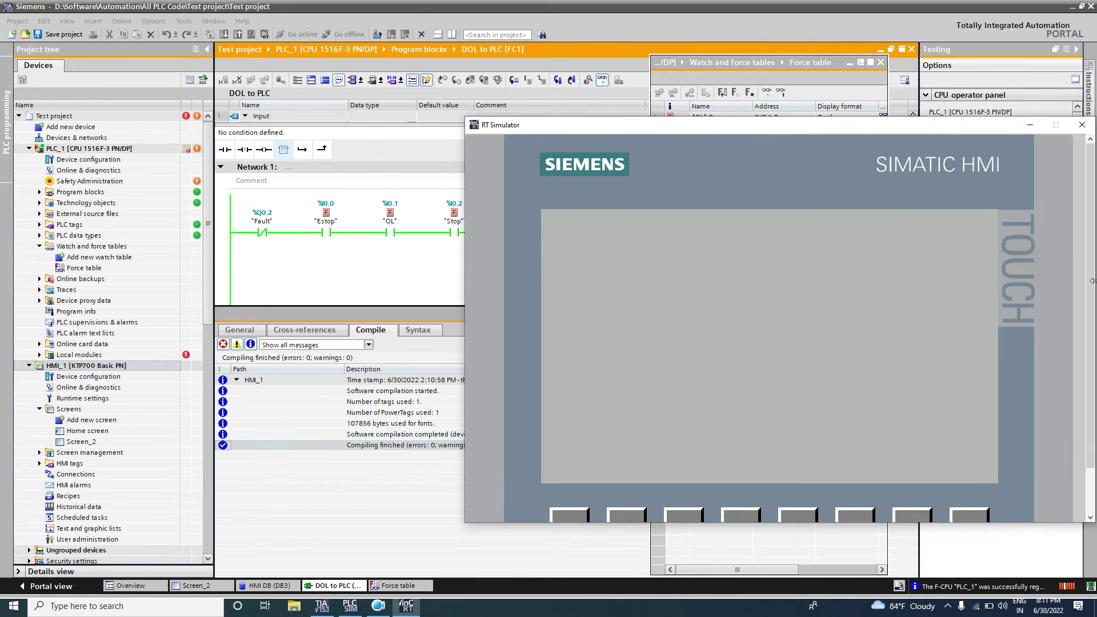
Step: Move the force table clear of the HMI screen and define Screen_2 as the start screen
{"action": "left_click_drag", "start_coordinate": [679, 133], "coordinate": [632, 132]}
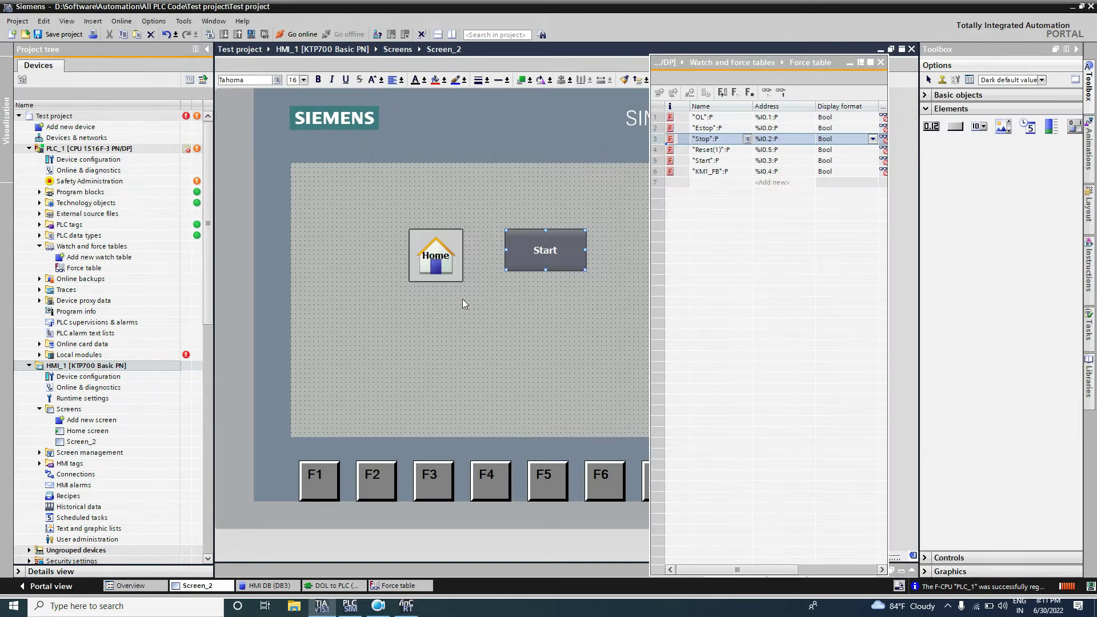
{"action": "left_click", "coordinate": [477, 322]}
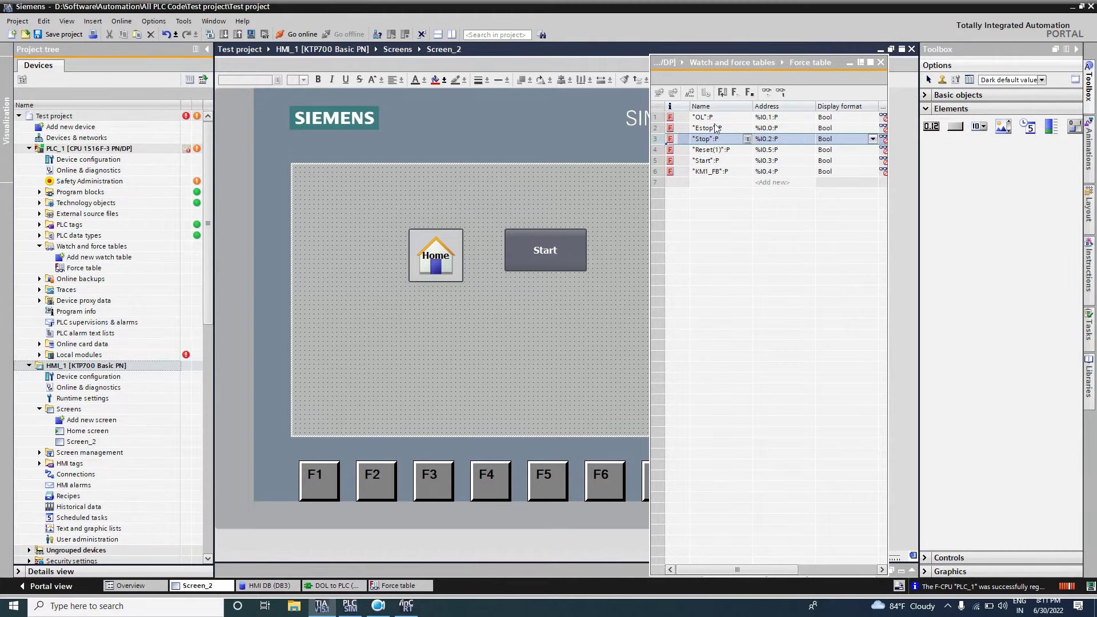
{"action": "left_click_drag", "start_coordinate": [730, 63], "coordinate": [880, 74]}
{"action": "right_click", "coordinate": [554, 287]}
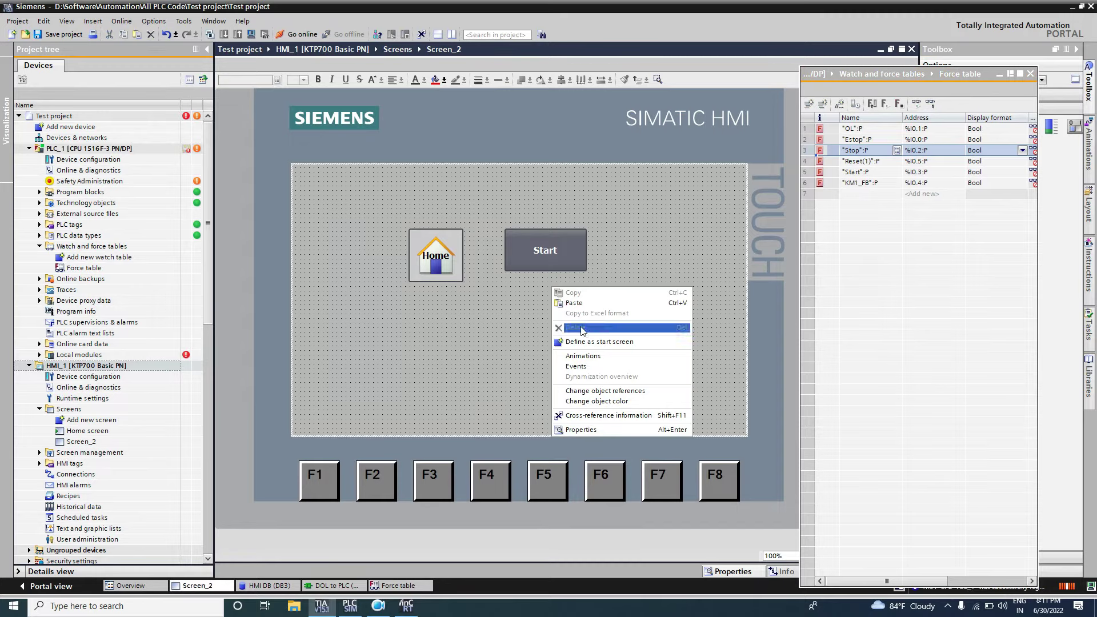
{"action": "left_click", "coordinate": [467, 394]}
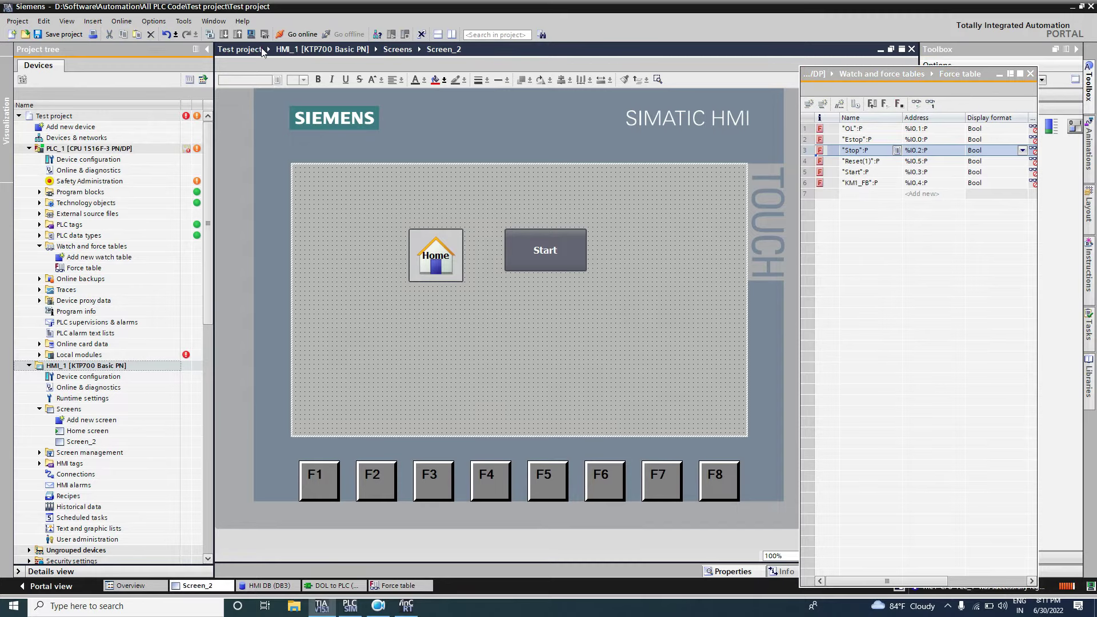
Step: Start the runtime simulation of HMI_1 again and bring the RT Simulator window to the front
{"action": "left_click", "coordinate": [251, 35]}
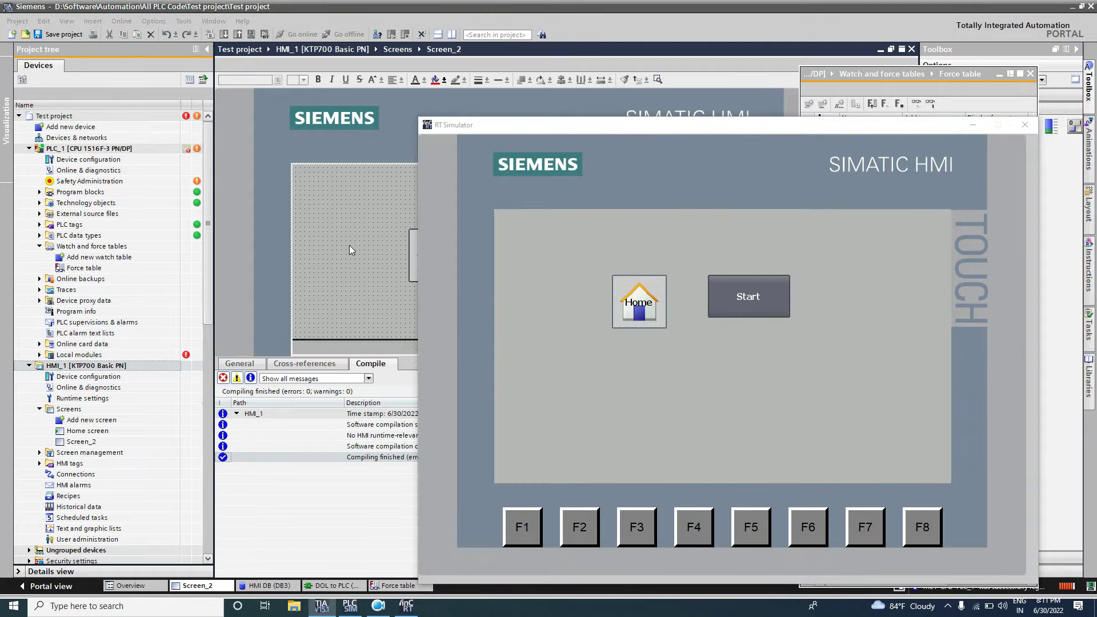
{"action": "left_click", "coordinate": [350, 250]}
{"action": "left_click", "coordinate": [405, 607]}
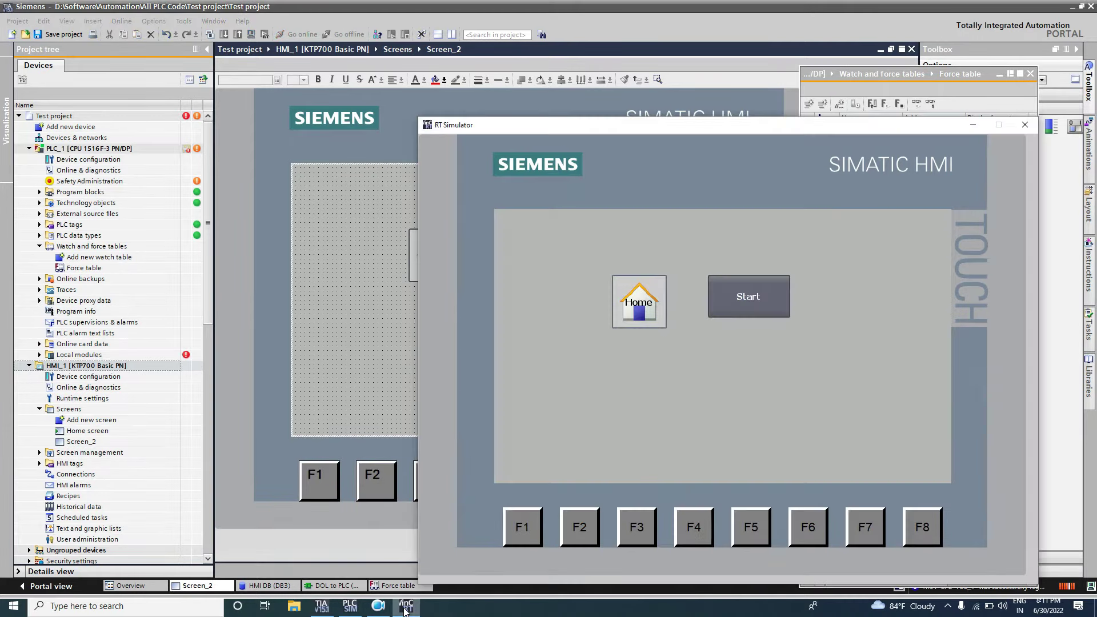
Step: Show the DOL to PLC ladder at full width by collapsing the project tree, and place the RT Simulator window beside Network 1
{"action": "left_click", "coordinate": [337, 586]}
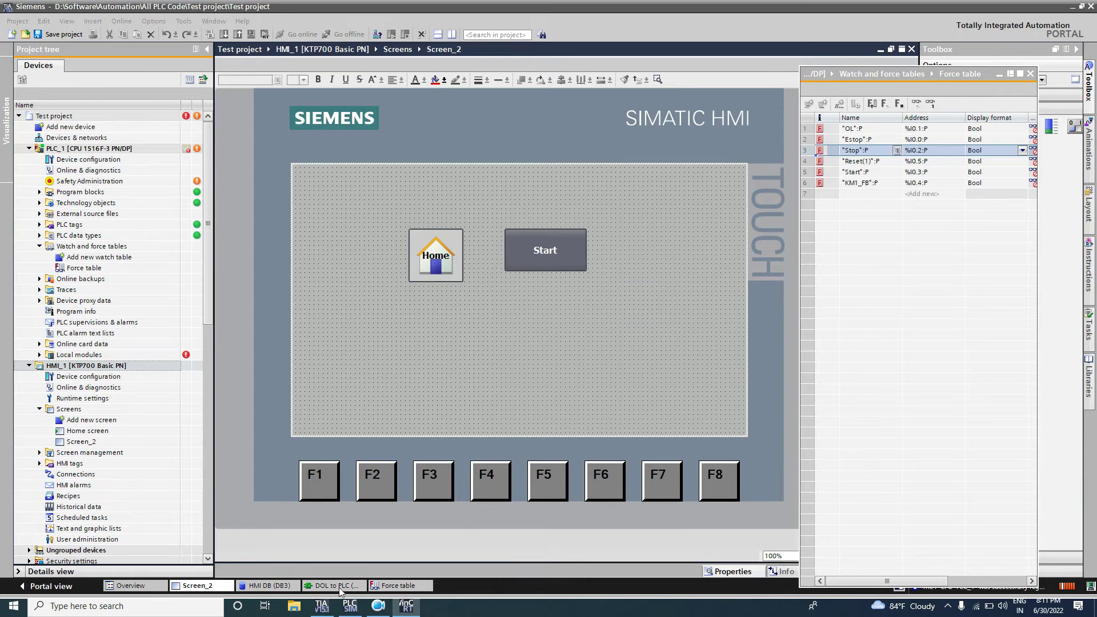
{"action": "left_click", "coordinate": [407, 607]}
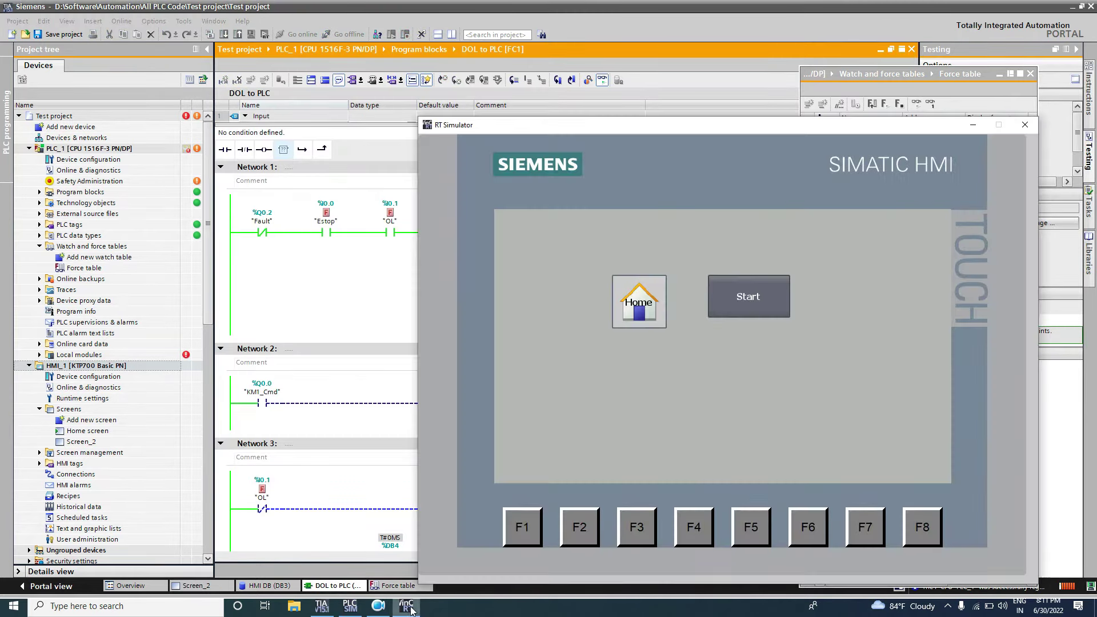
{"action": "left_click", "coordinate": [208, 50]}
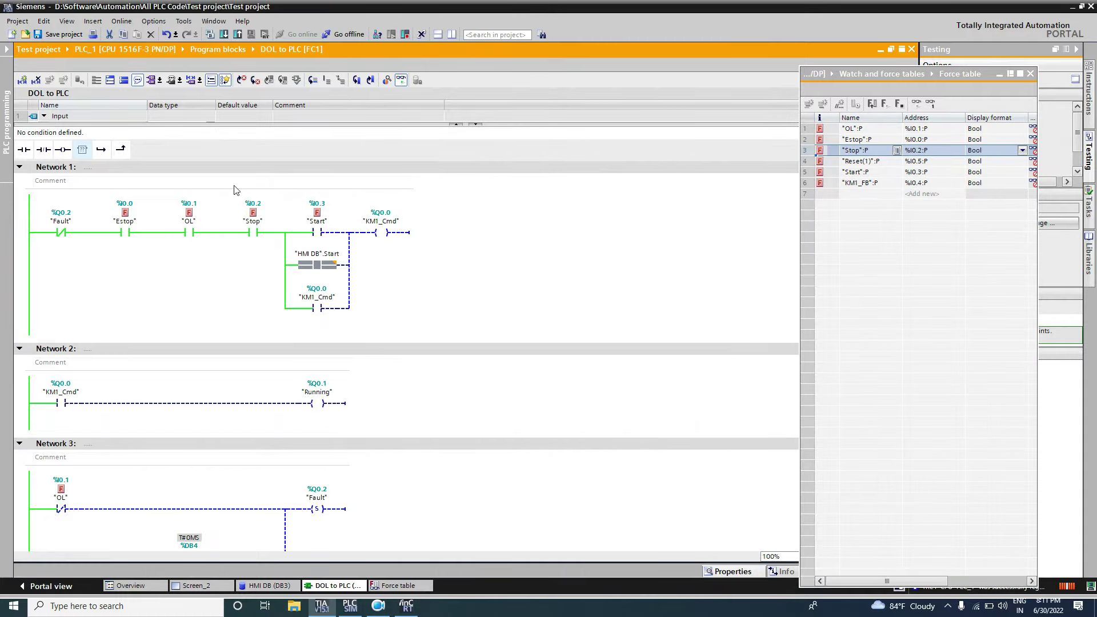
{"action": "left_click", "coordinate": [406, 606]}
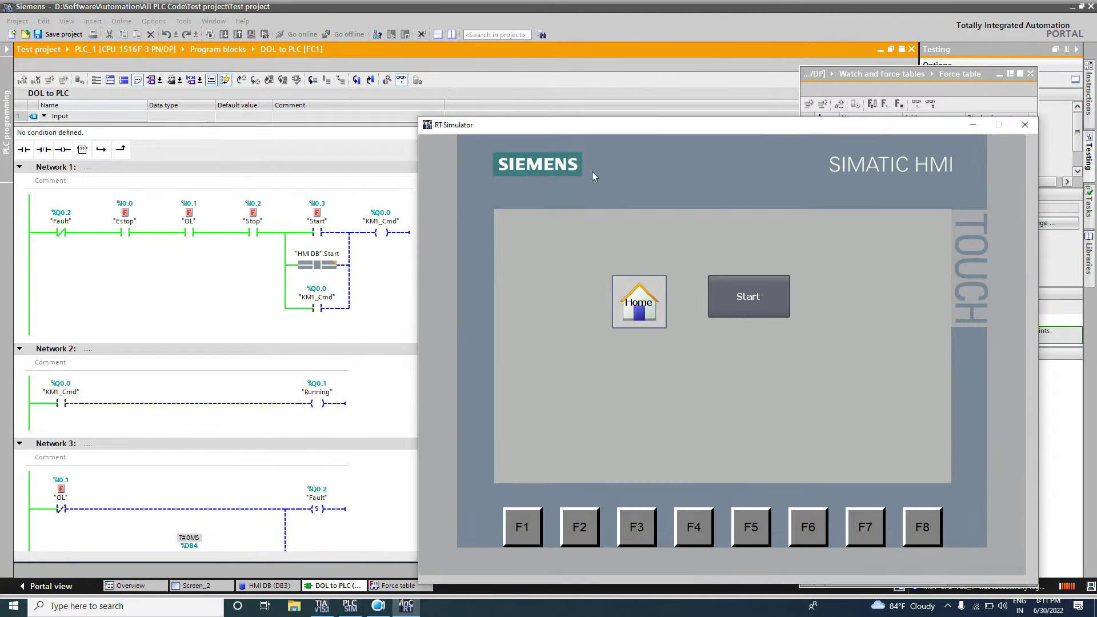
{"action": "left_click_drag", "start_coordinate": [566, 128], "coordinate": [618, 81]}
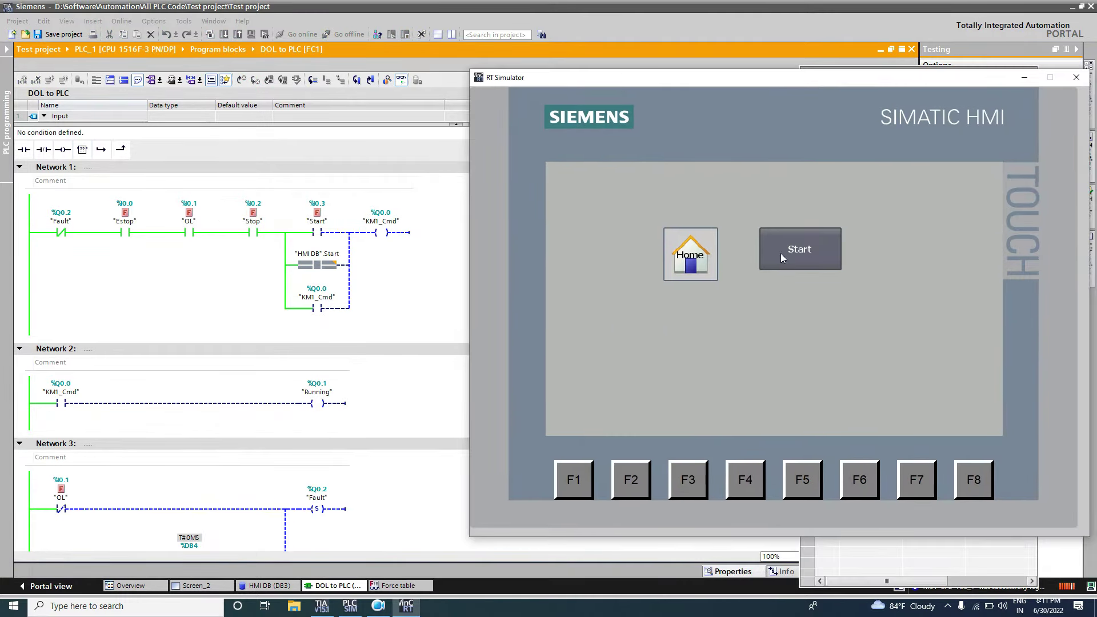
Step: Operate the simulated HMI Start button and check the "HMI DB".Start contact and KM1_Cmd in Network 1
{"action": "left_click", "coordinate": [798, 251]}
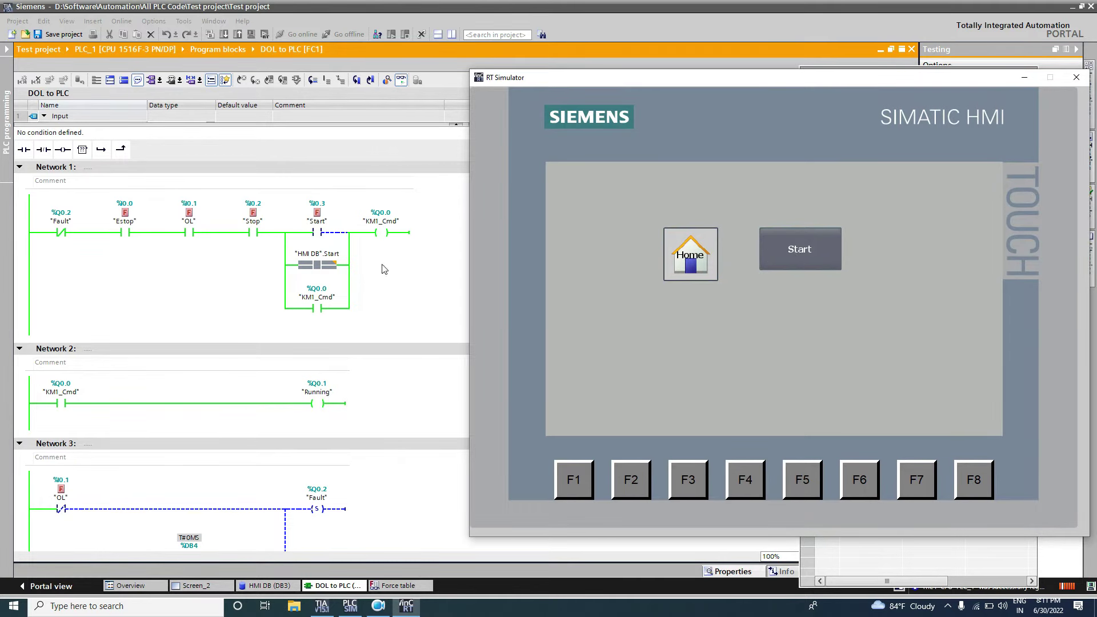
{"action": "left_click", "coordinate": [330, 233]}
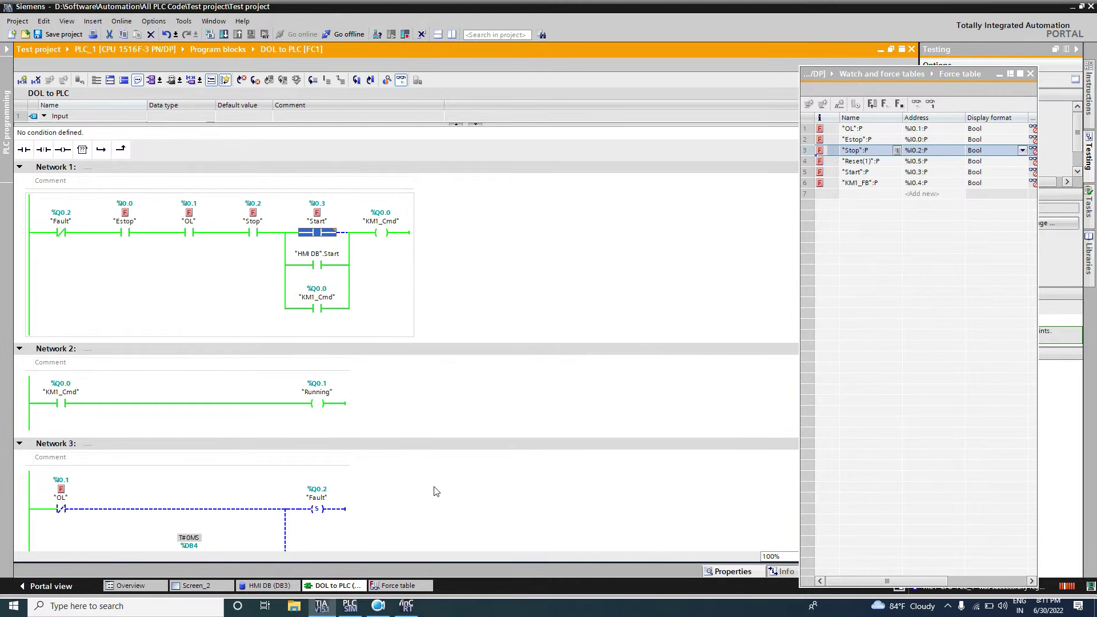
{"action": "left_click", "coordinate": [415, 609]}
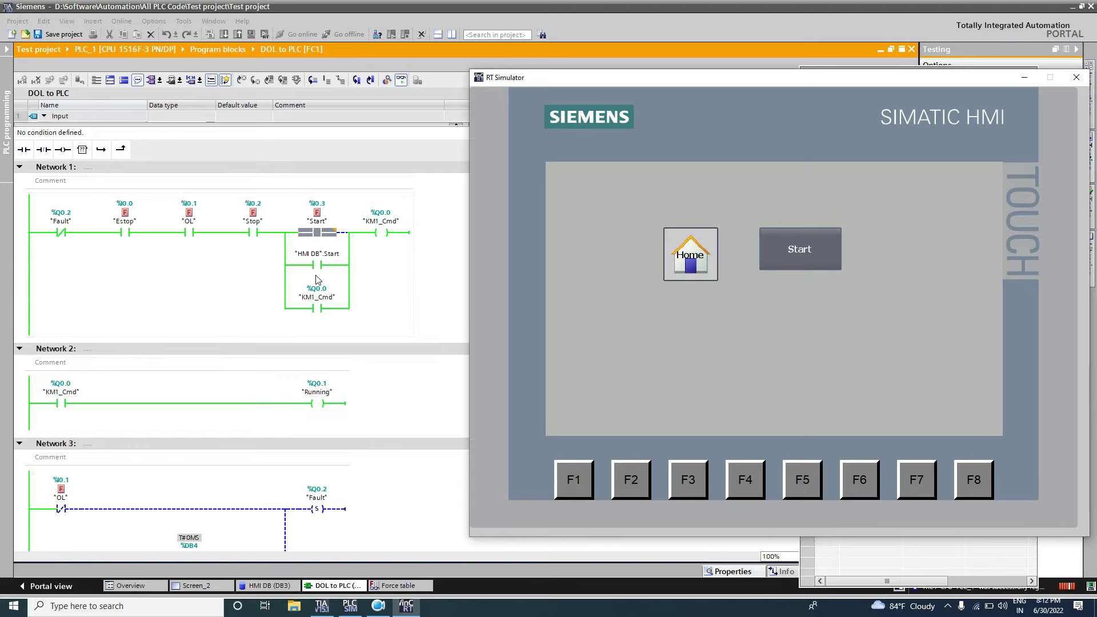
{"action": "left_click", "coordinate": [802, 252]}
Step: Assign the ResetBit function to the Release event of the Start button on Screen_2
{"action": "left_click", "coordinate": [269, 586]}
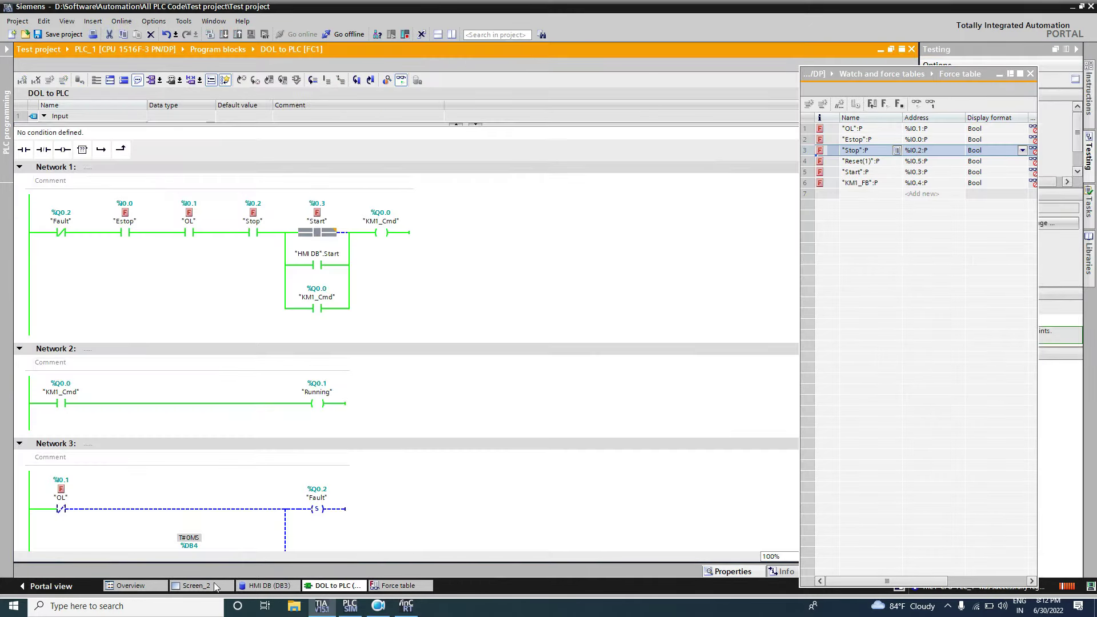
{"action": "left_click", "coordinate": [214, 586]}
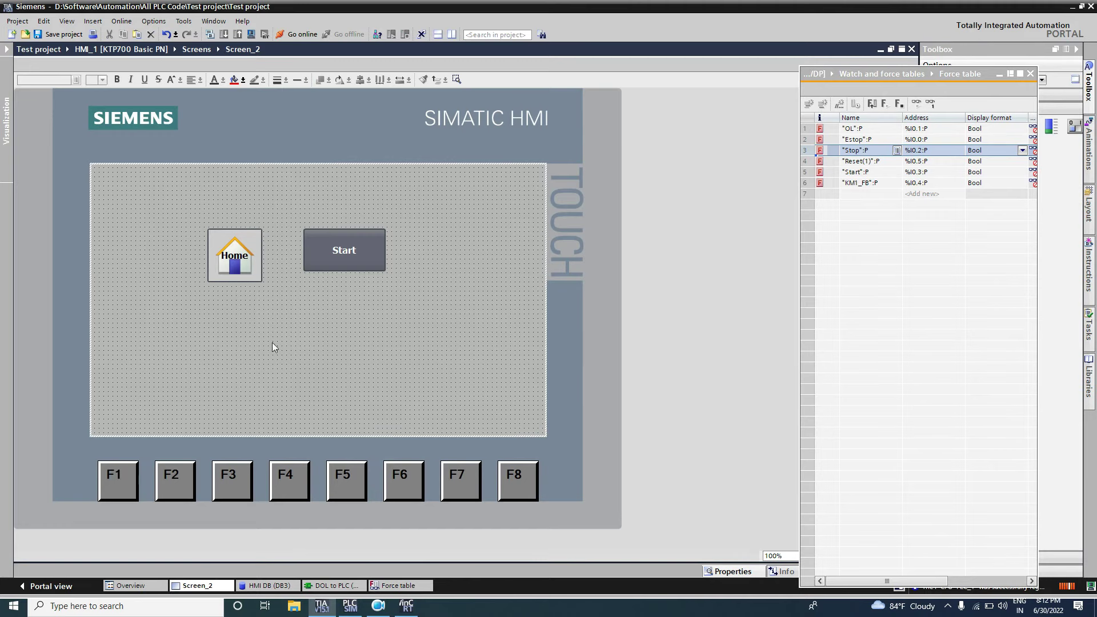
{"action": "right_click", "coordinate": [370, 245]}
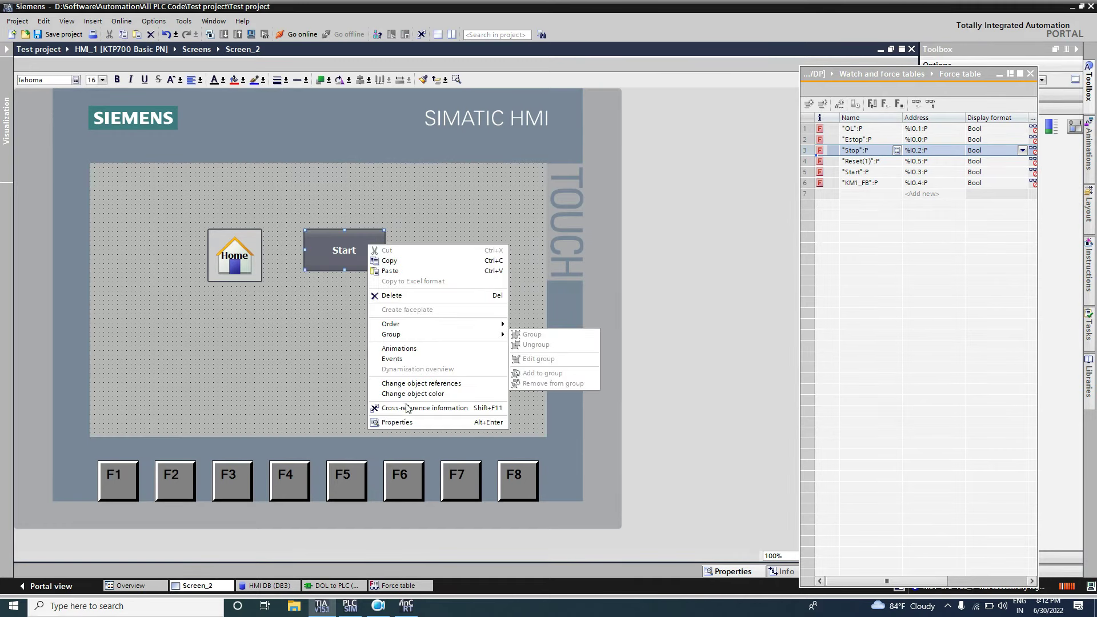
{"action": "left_click", "coordinate": [407, 423]}
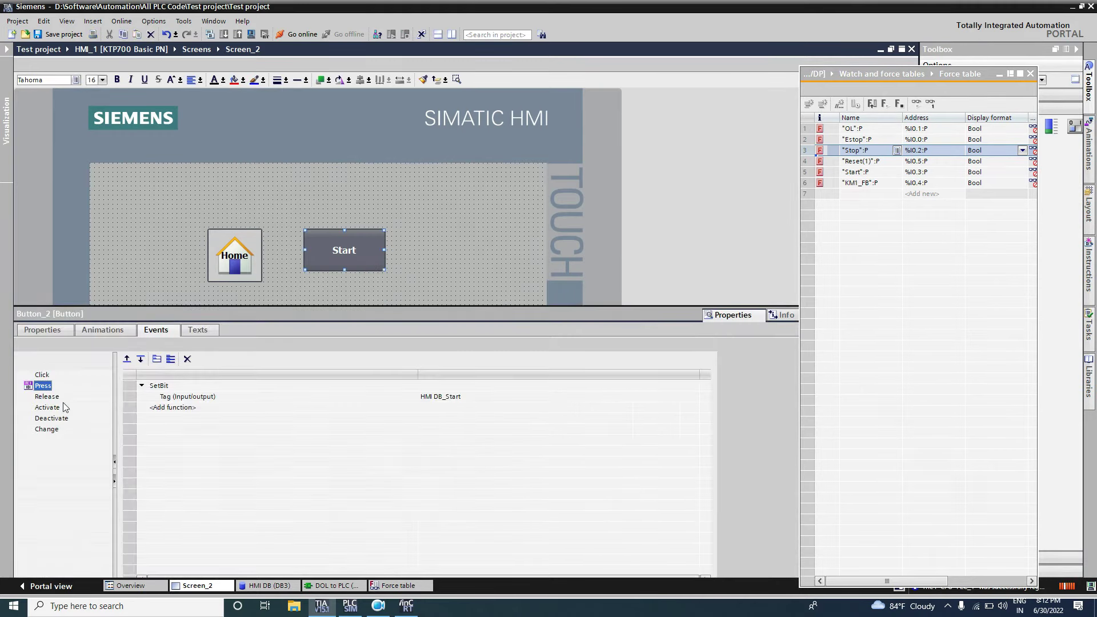
{"action": "left_click", "coordinate": [47, 397]}
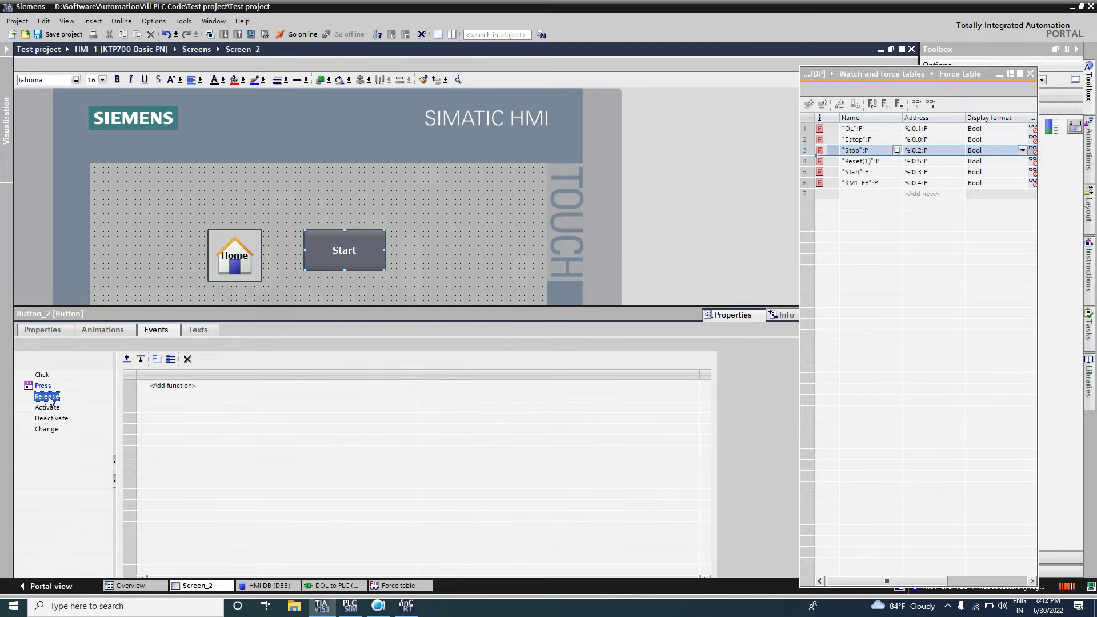
{"action": "left_click", "coordinate": [262, 388]}
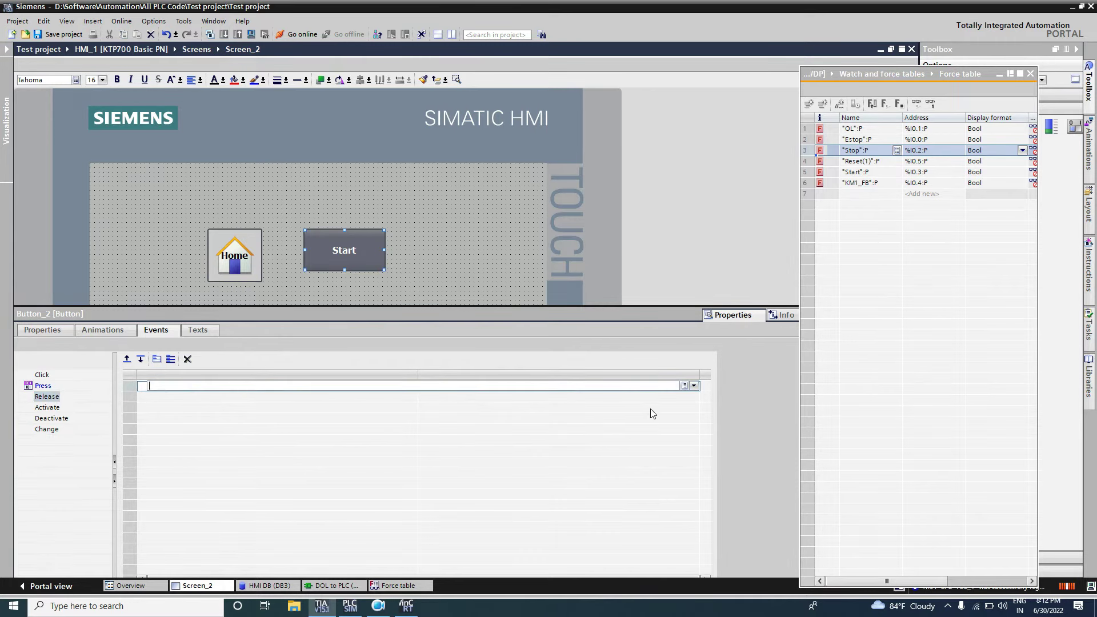
{"action": "left_click", "coordinate": [694, 386]}
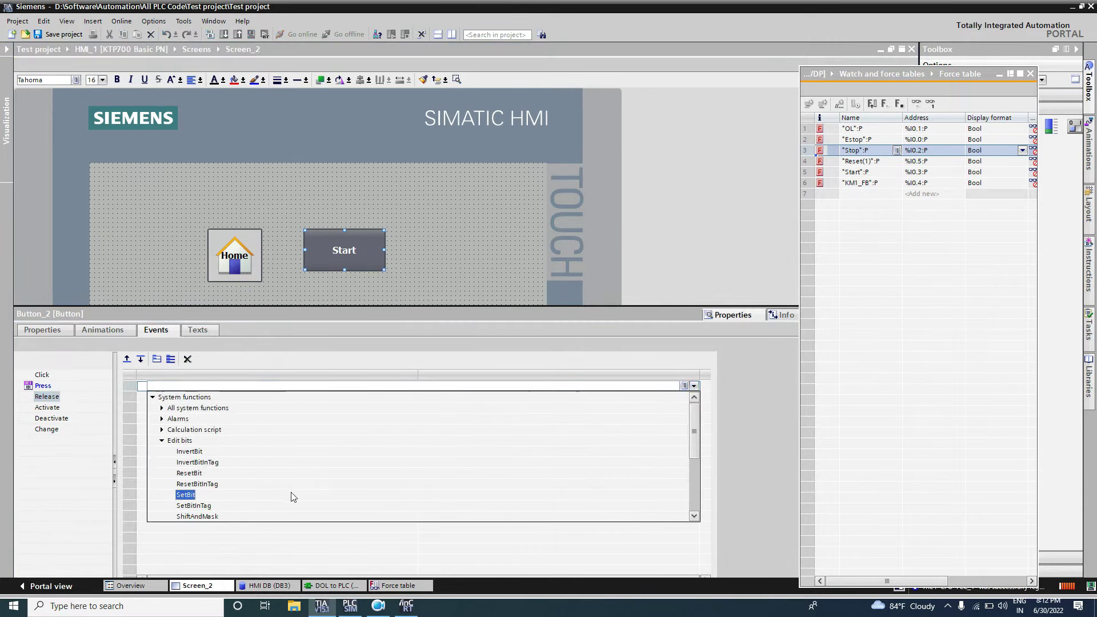
{"action": "left_click", "coordinate": [194, 475]}
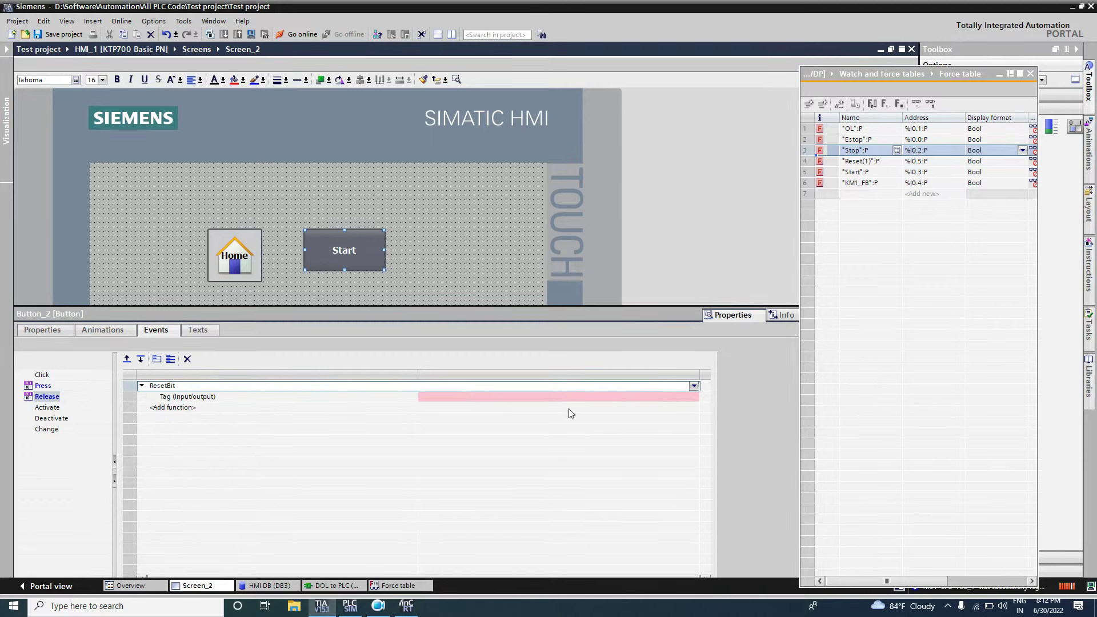
Step: Link the Start button's ResetBit function to the HMI DB_Start tag
{"action": "left_click", "coordinate": [612, 398]}
{"action": "left_click", "coordinate": [695, 397]}
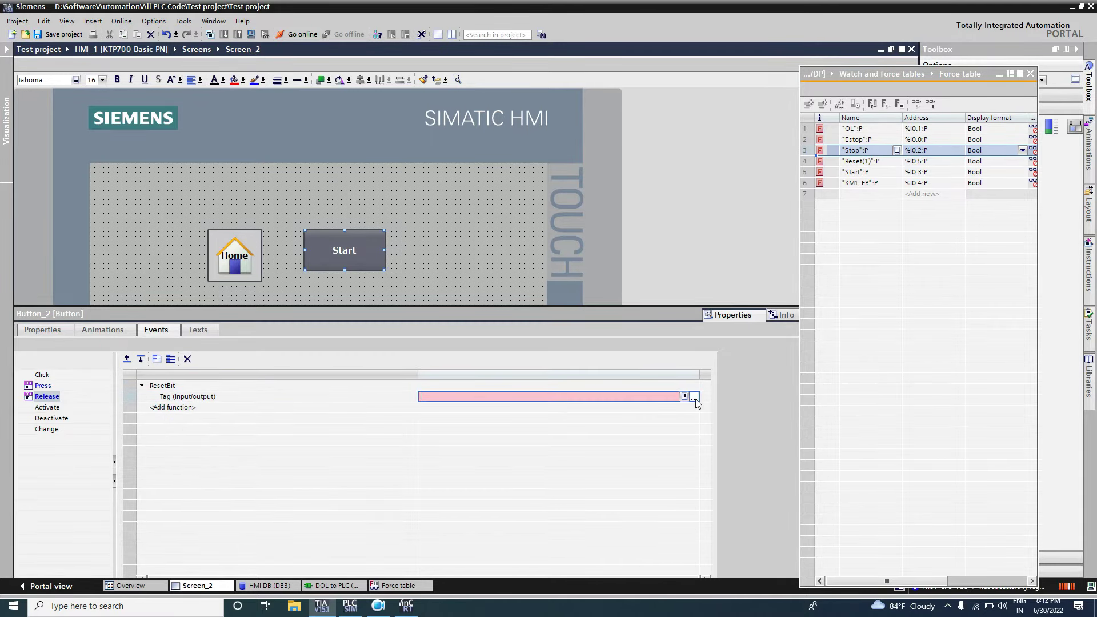
{"action": "left_click", "coordinate": [601, 455]}
{"action": "double_click", "coordinate": [601, 455]}
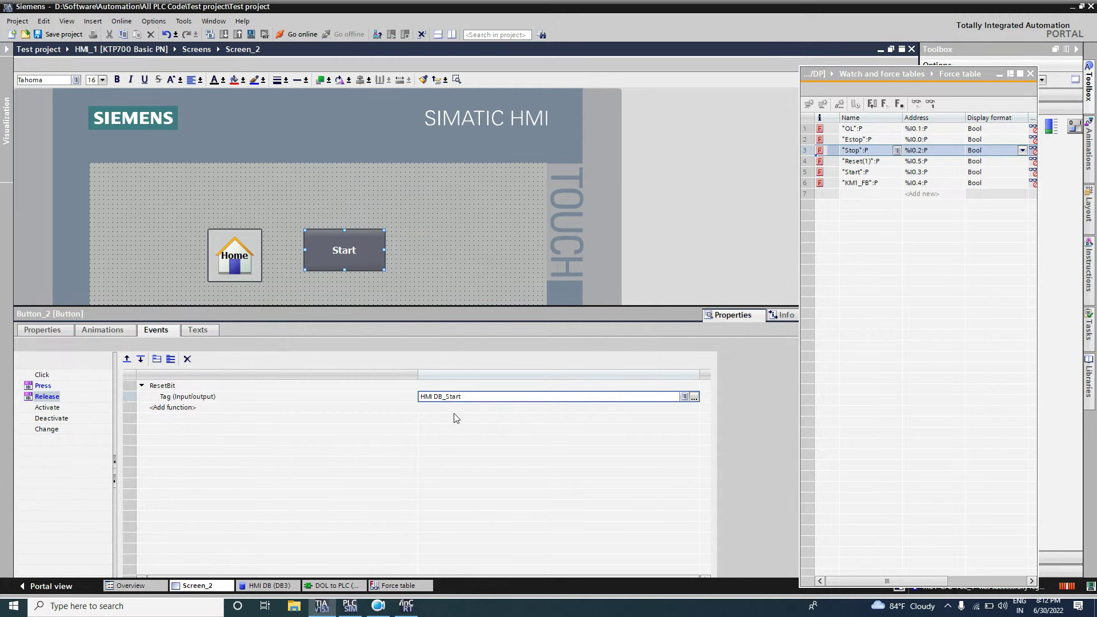
{"action": "left_click", "coordinate": [480, 295]}
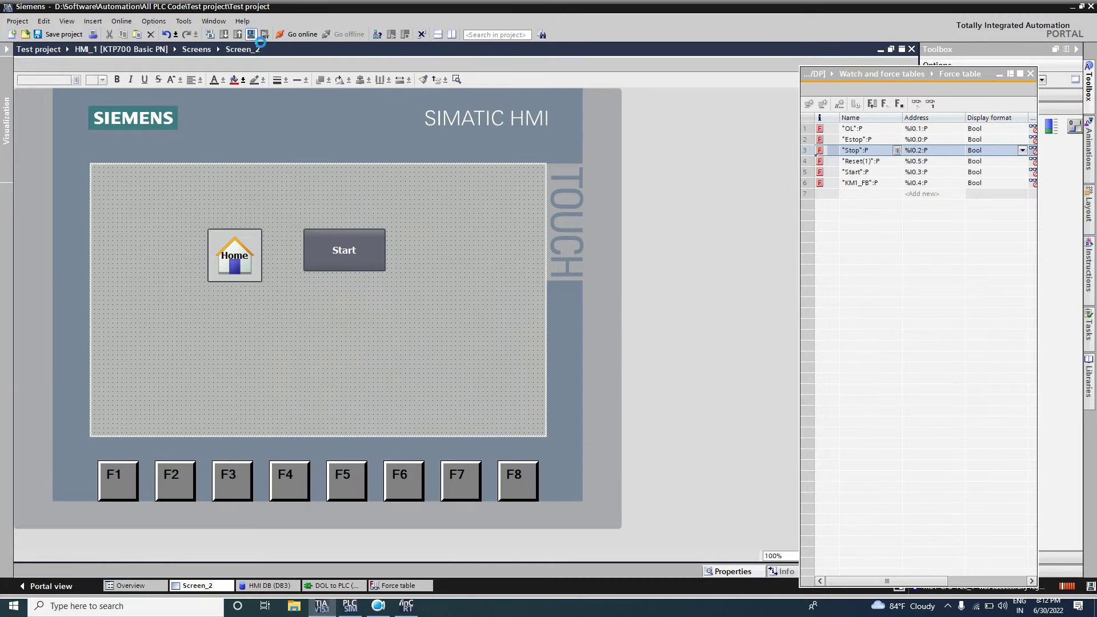
Step: Restart the HMI_1 simulation and operate its Start button to test the "HMI DB".Start contact in the DOL to PLC block
{"action": "left_click", "coordinate": [252, 35]}
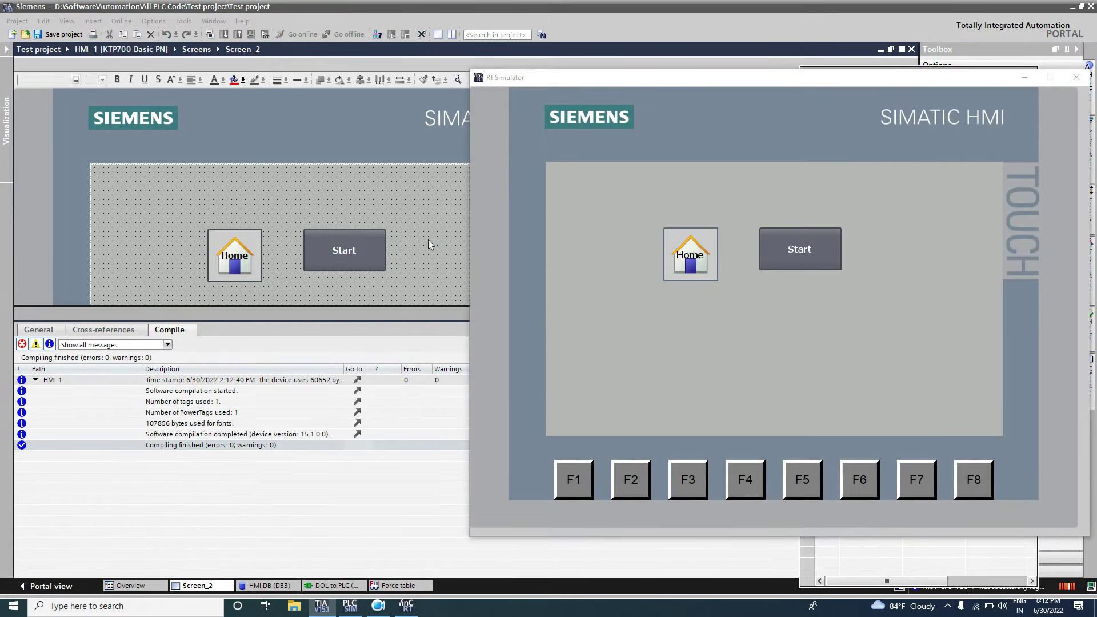
{"action": "left_click", "coordinate": [346, 586]}
{"action": "left_click", "coordinate": [346, 586]}
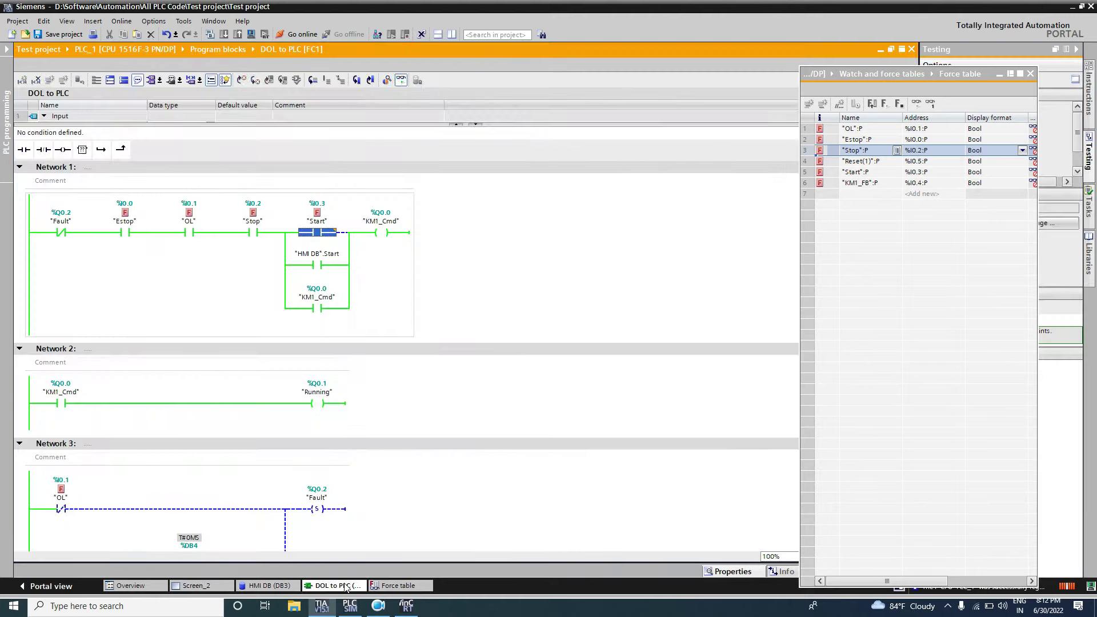
{"action": "left_click", "coordinate": [407, 608]}
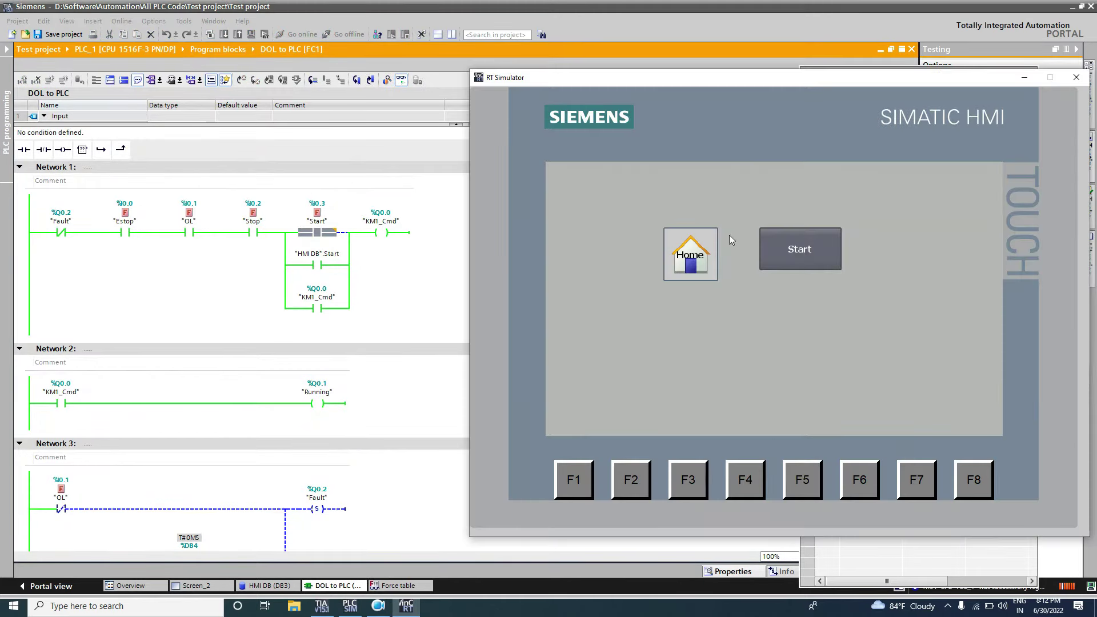
{"action": "left_click", "coordinate": [794, 251]}
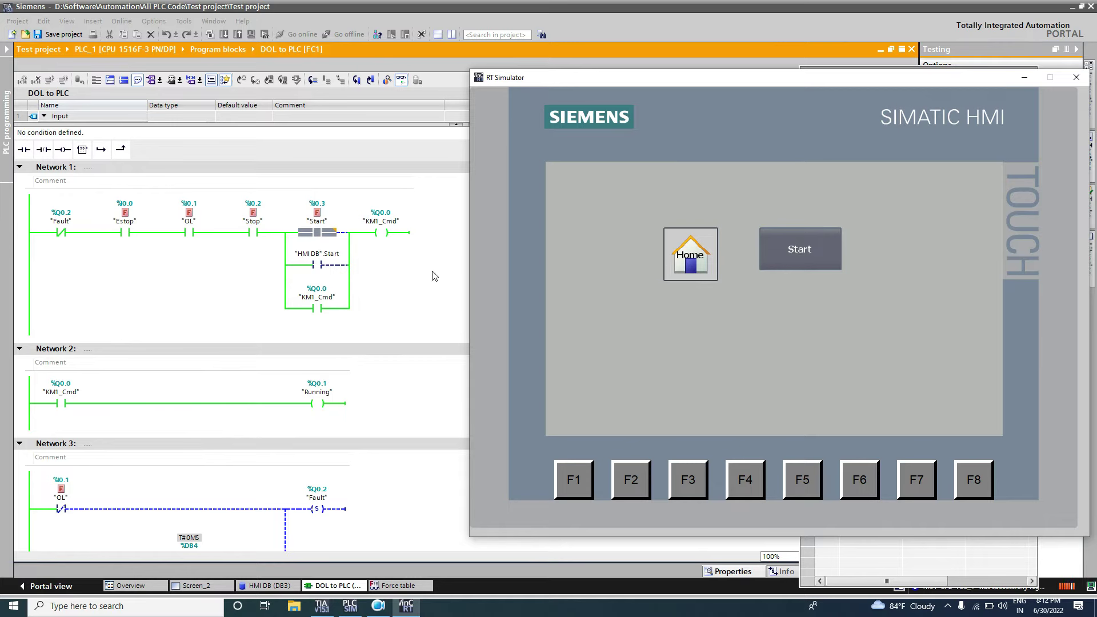
{"action": "left_click", "coordinate": [787, 245]}
Step: Duplicate the Start button beside the original on Screen_2 and label the copy "stop"
{"action": "left_click", "coordinate": [272, 585]}
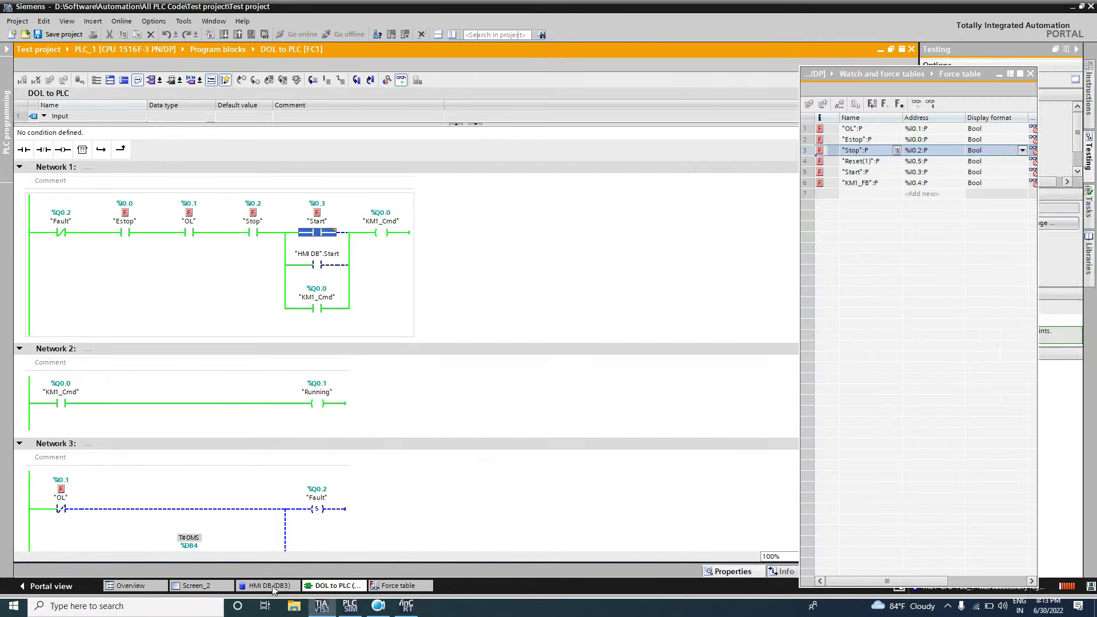
{"action": "left_click", "coordinate": [193, 585]}
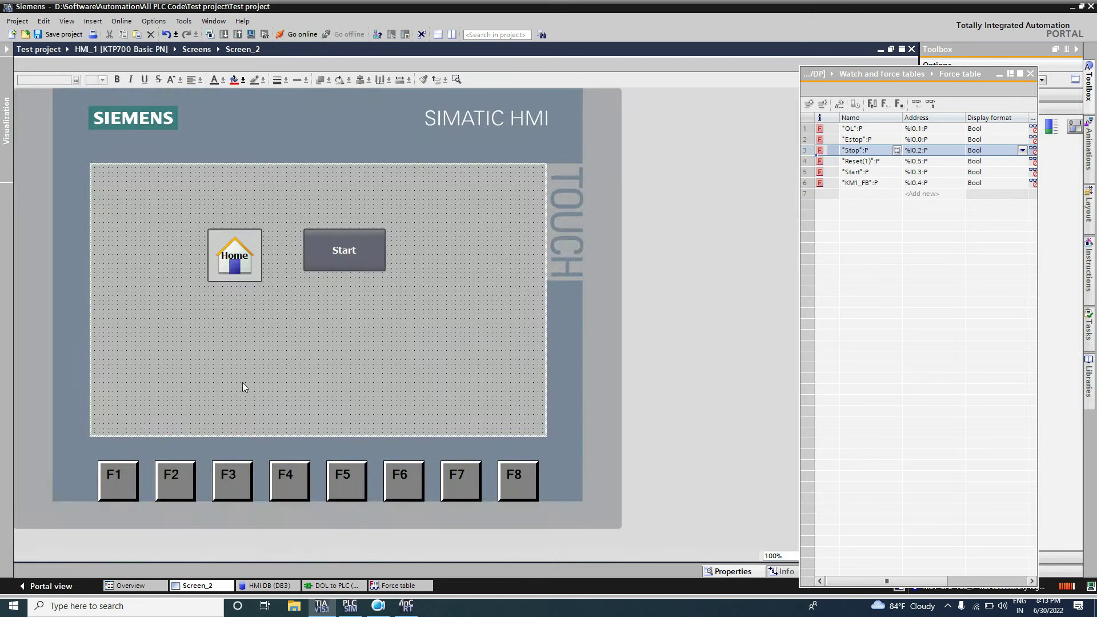
{"action": "left_click", "coordinate": [363, 263]}
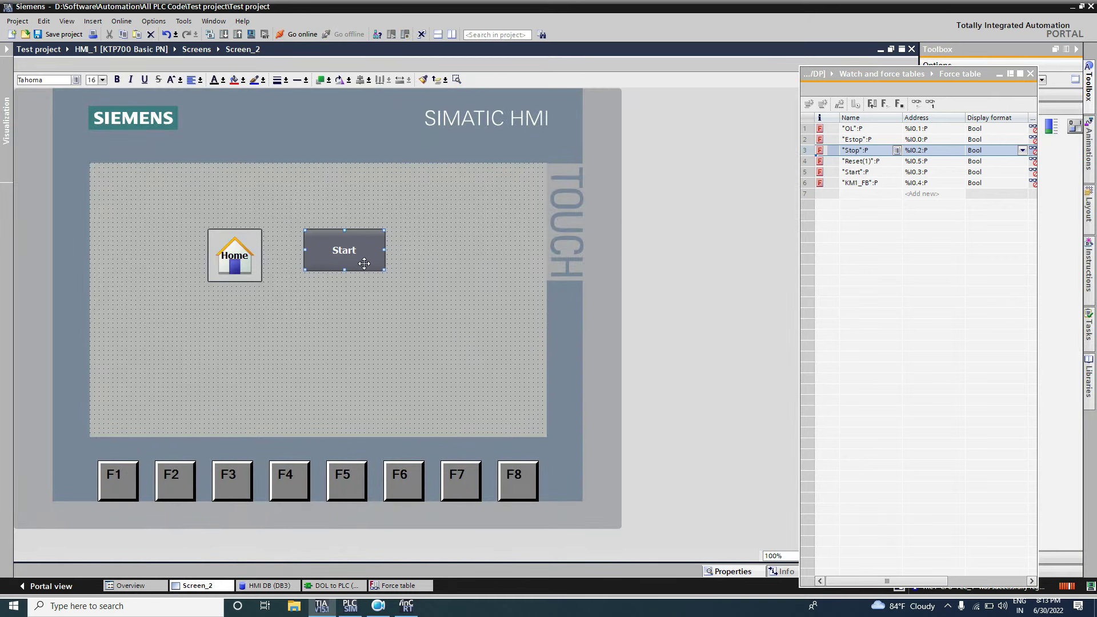
{"action": "left_click_drag", "start_coordinate": [367, 267], "coordinate": [460, 258]}
{"action": "right_click", "coordinate": [449, 253]}
{"action": "left_click", "coordinate": [449, 256]}
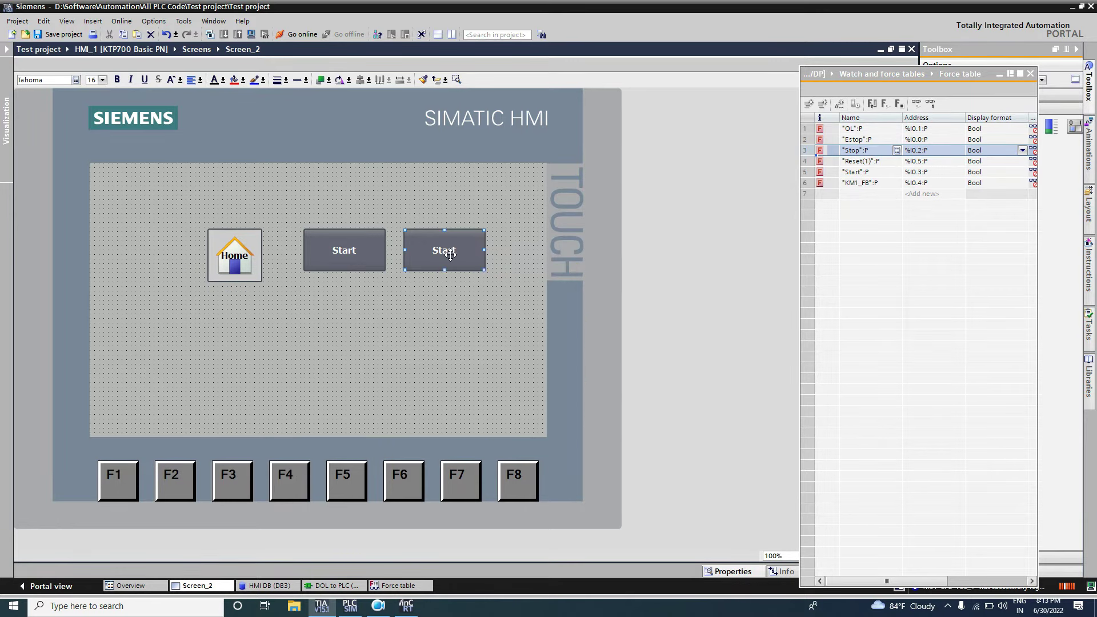
{"action": "type", "text": "stop"}
{"action": "left_click", "coordinate": [450, 282]}
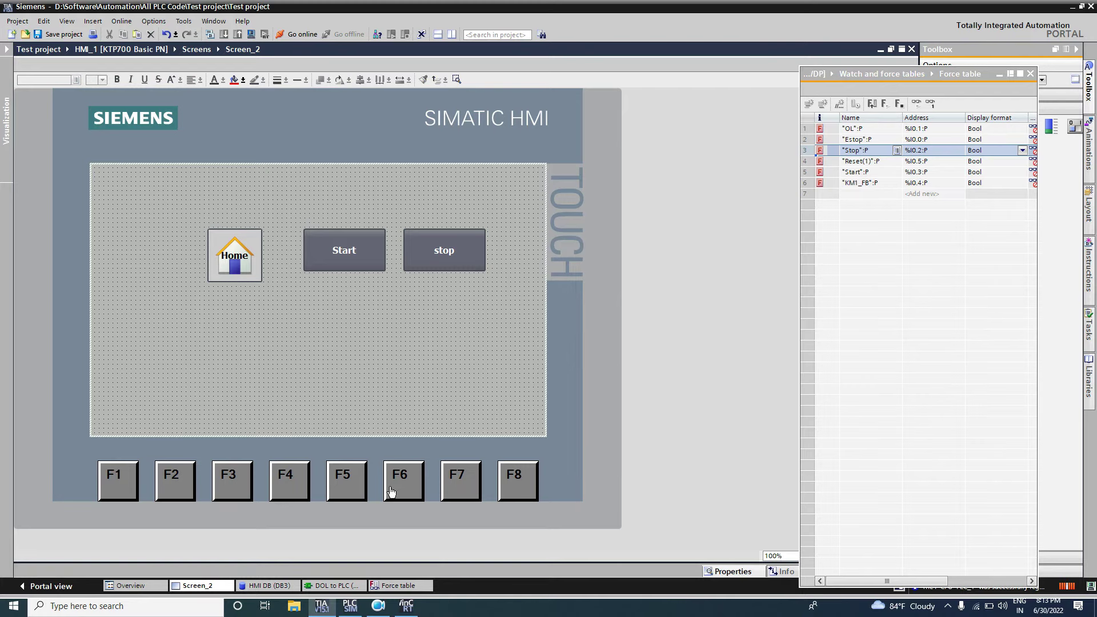
Step: Add a Bool tag named "Stop" below Start in the HMI DB data block
{"action": "left_click", "coordinate": [283, 587]}
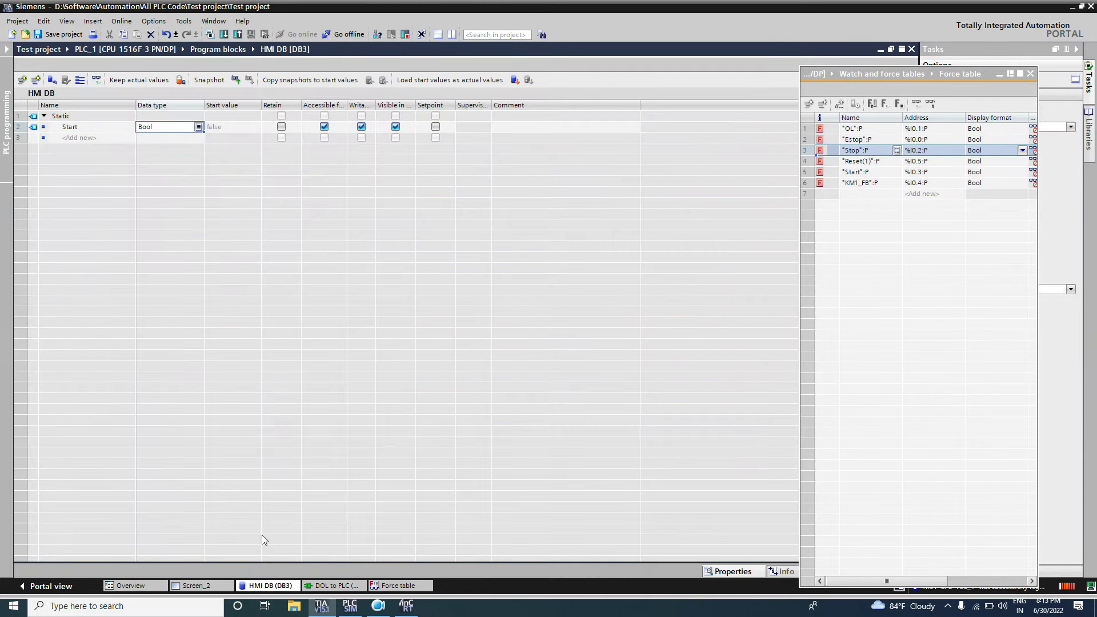
{"action": "left_click", "coordinate": [94, 141]}
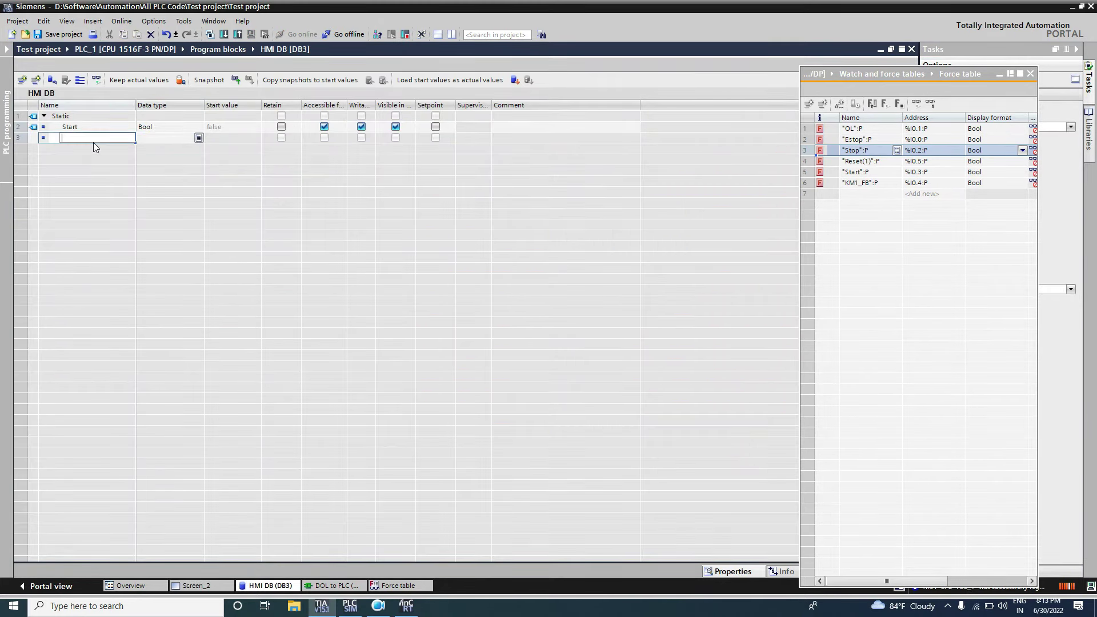
{"action": "type", "text": "Stop"}
{"action": "key", "text": "Return"}
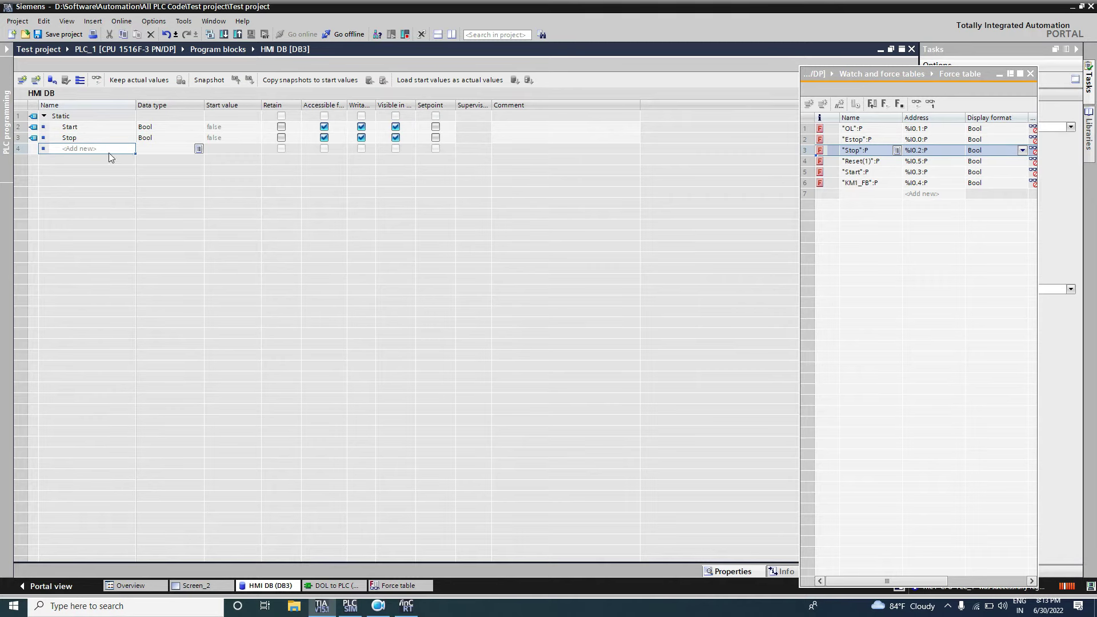
Step: Link the SetBit function on the stop button's Press event in Screen_2 to the Stop tag of HMI DB
{"action": "left_click", "coordinate": [197, 586]}
{"action": "left_click", "coordinate": [453, 256]}
{"action": "right_click", "coordinate": [453, 256]}
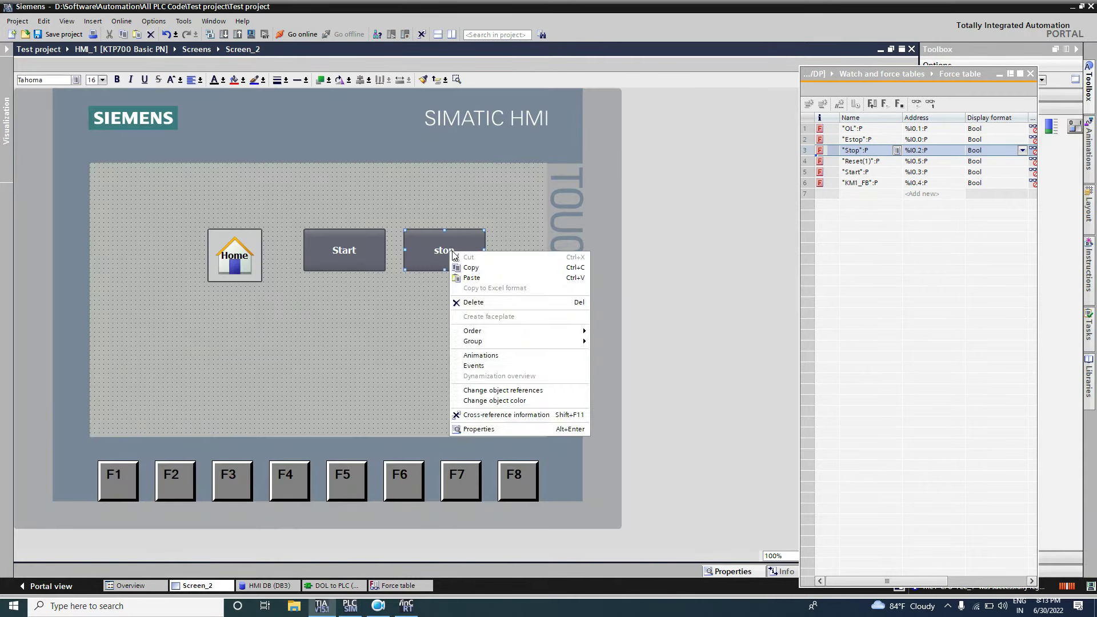
{"action": "left_click", "coordinate": [478, 429]}
{"action": "left_click", "coordinate": [43, 372]}
{"action": "left_click", "coordinate": [604, 386]}
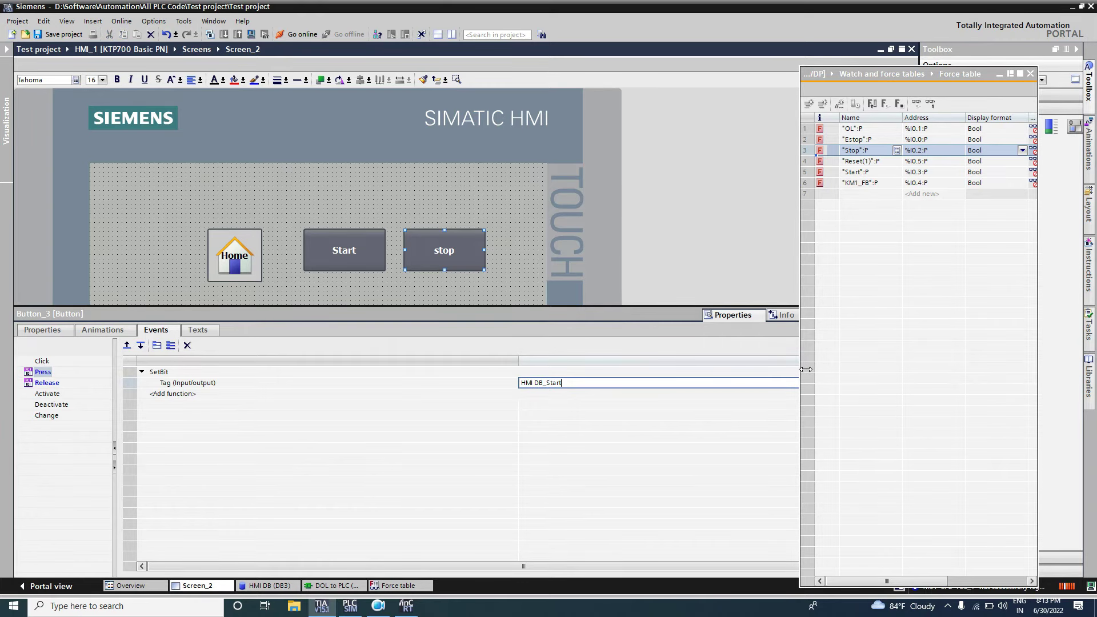
{"action": "left_click", "coordinate": [809, 374]}
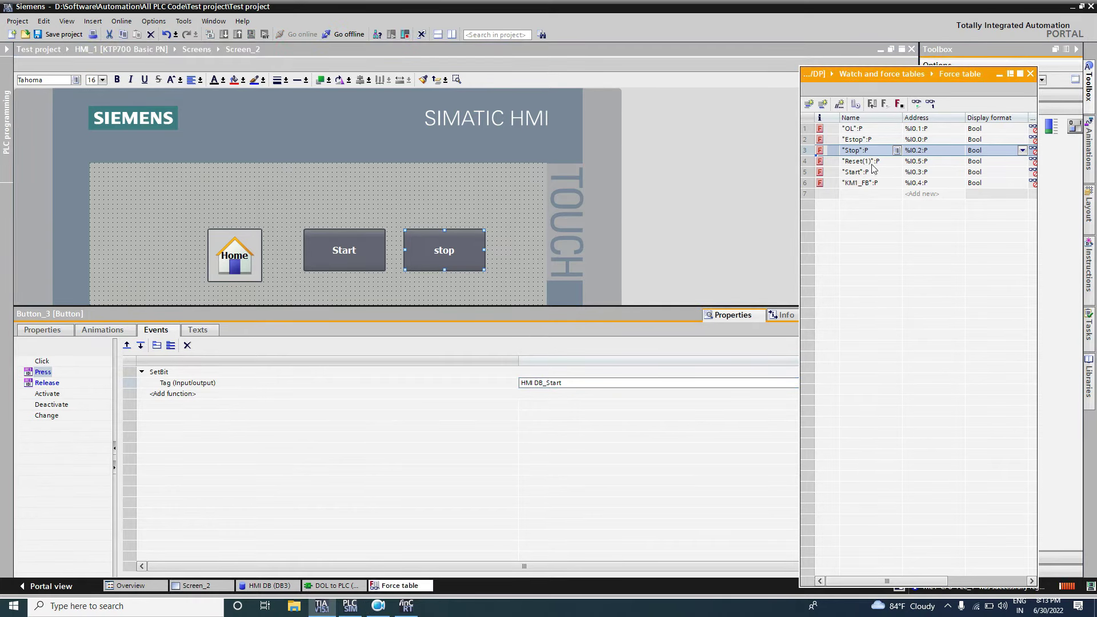
{"action": "double_click", "coordinate": [908, 74]}
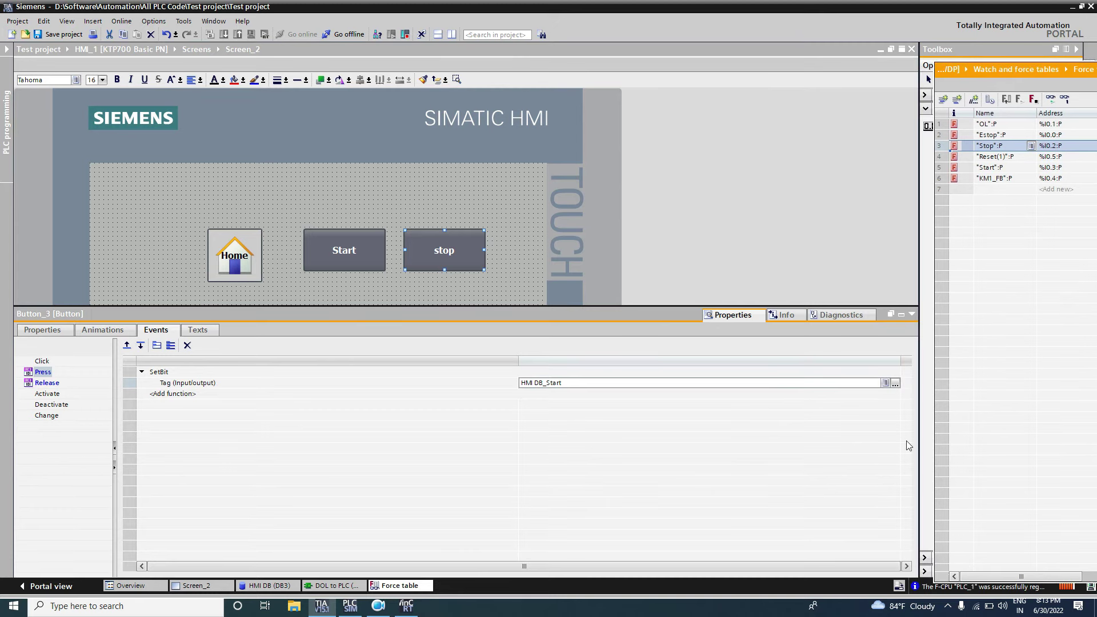
{"action": "left_click", "coordinate": [895, 388]}
{"action": "left_click", "coordinate": [895, 384]}
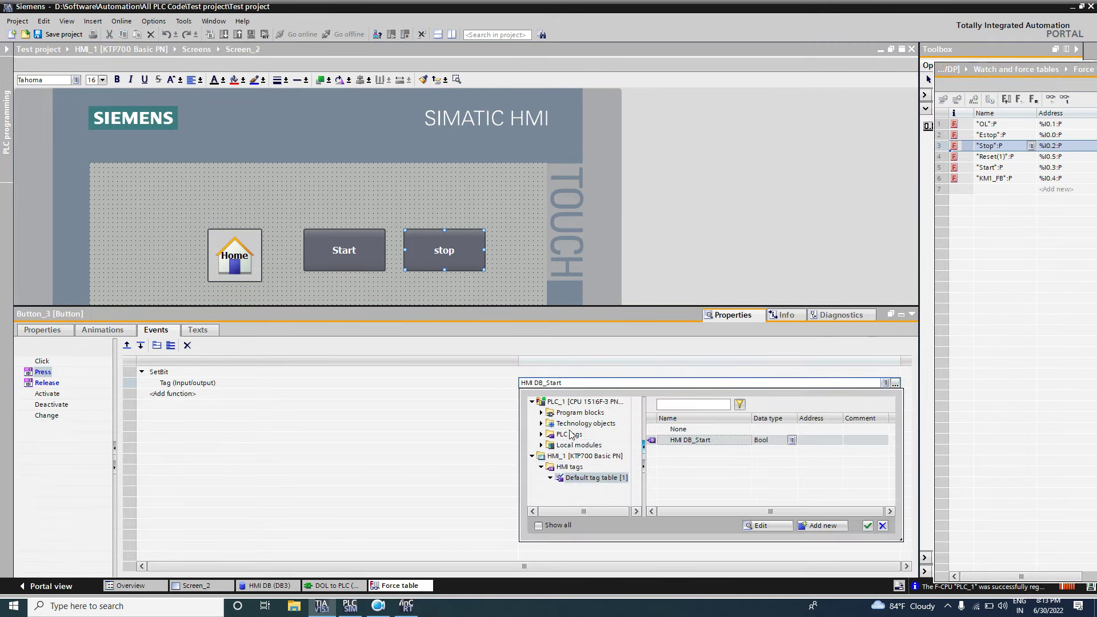
{"action": "left_click", "coordinate": [541, 412]}
{"action": "left_click", "coordinate": [574, 434]}
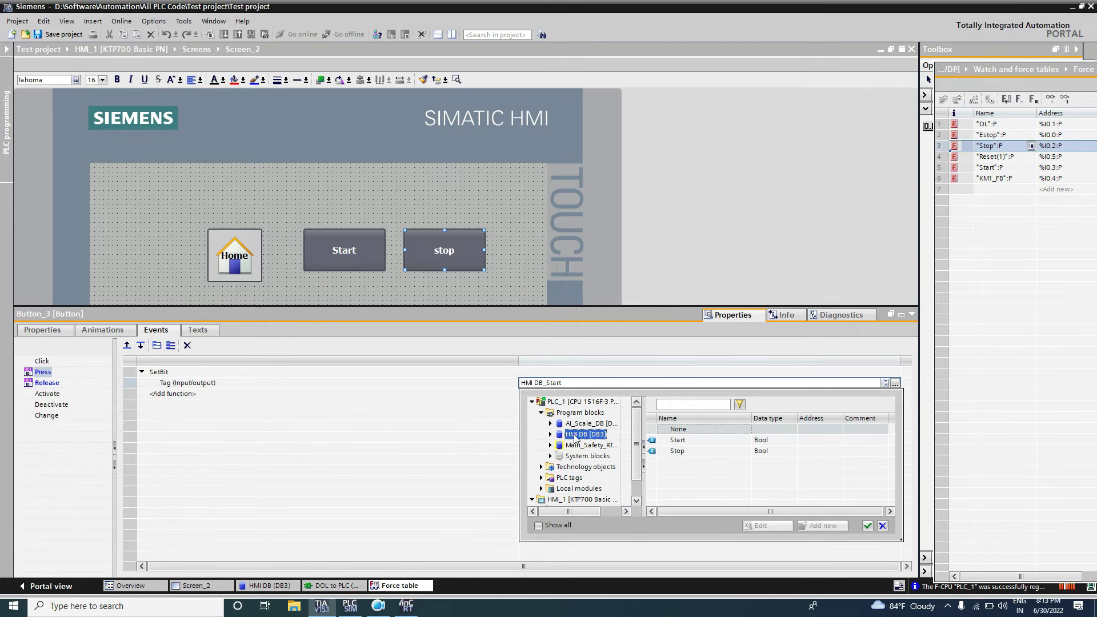
{"action": "double_click", "coordinate": [679, 453]}
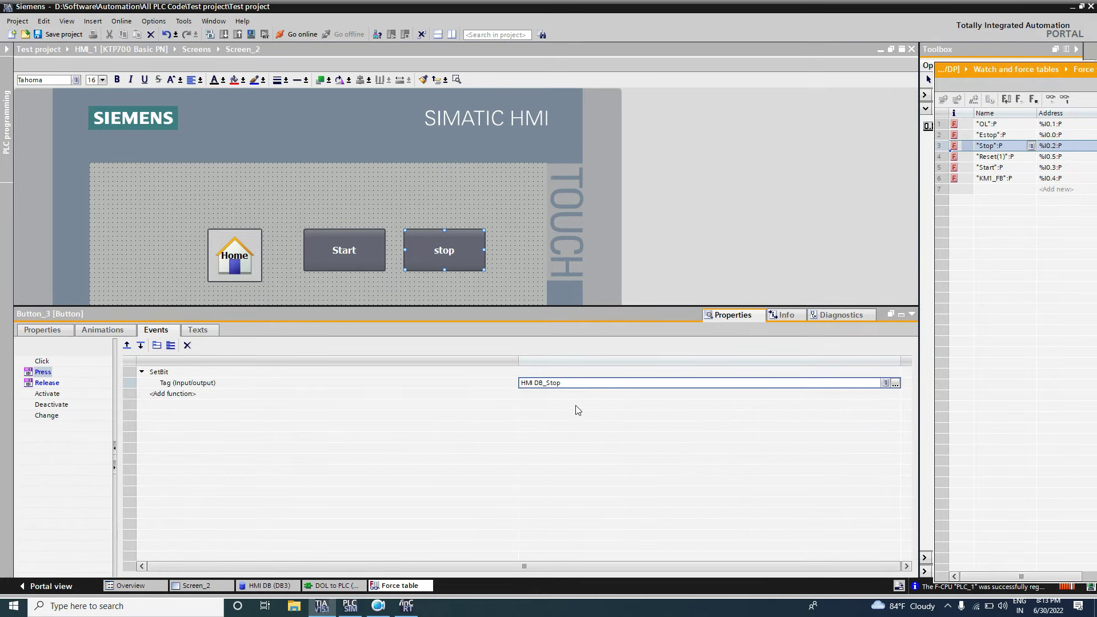
Step: Link the ResetBit function on the stop button's Release event to HMI DB_Stop and start the HMI_1 simulation
{"action": "left_click_drag", "start_coordinate": [578, 383], "coordinate": [382, 393]}
{"action": "key", "text": "ctrl+c"}
{"action": "left_click", "coordinate": [46, 383]}
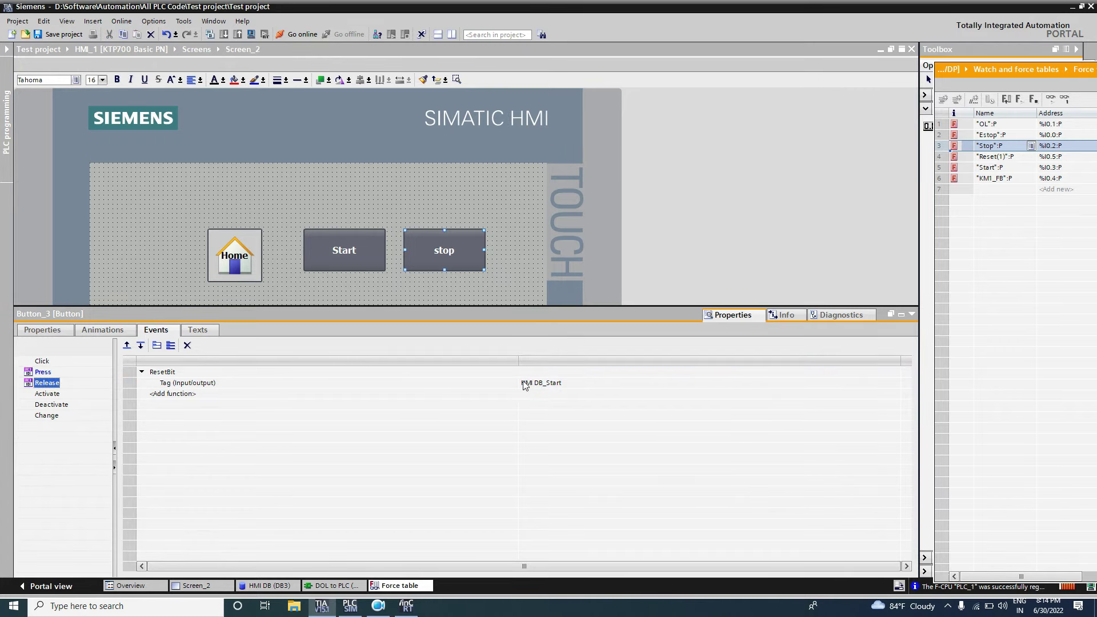
{"action": "left_click", "coordinate": [559, 387]}
{"action": "key", "text": "ctrl+v"}
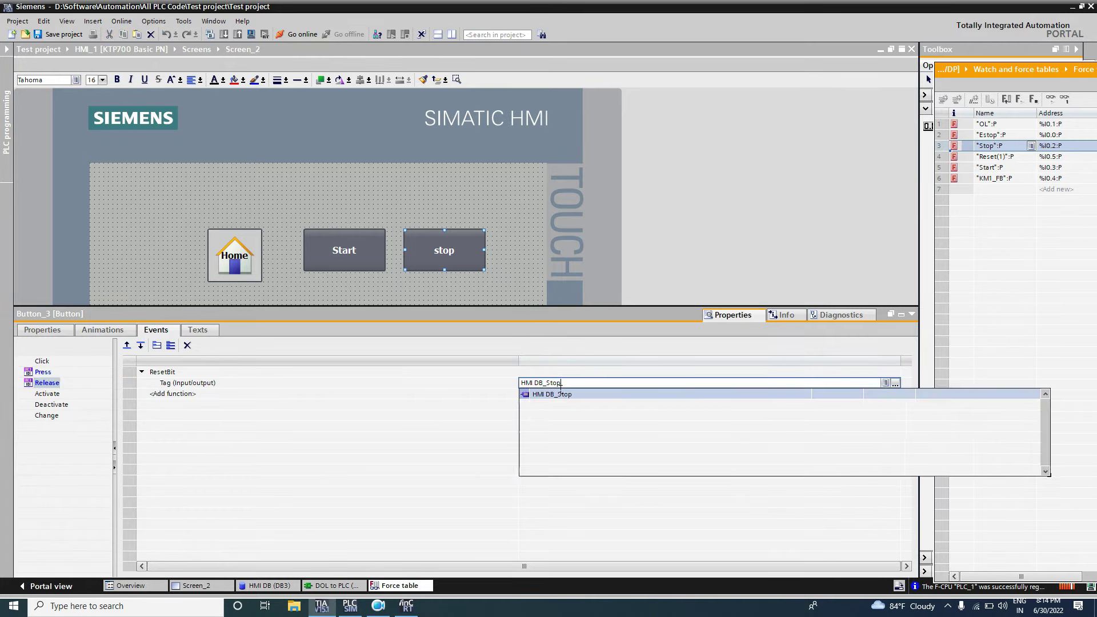
{"action": "left_click", "coordinate": [561, 392]}
{"action": "left_click", "coordinate": [427, 403]}
{"action": "left_click", "coordinate": [319, 214]}
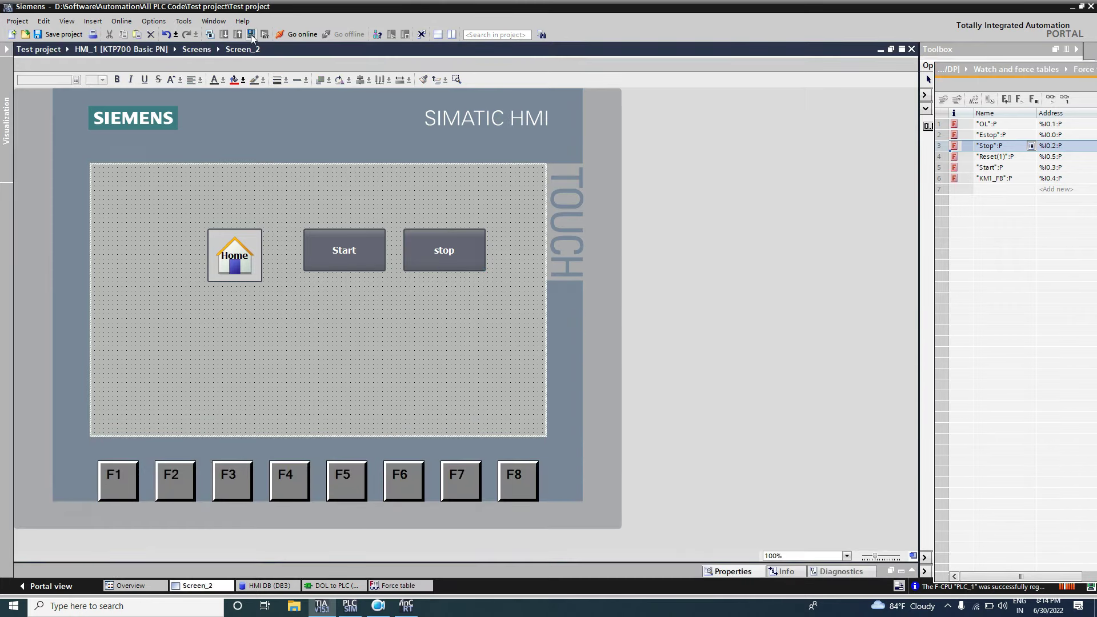
{"action": "left_click", "coordinate": [251, 37]}
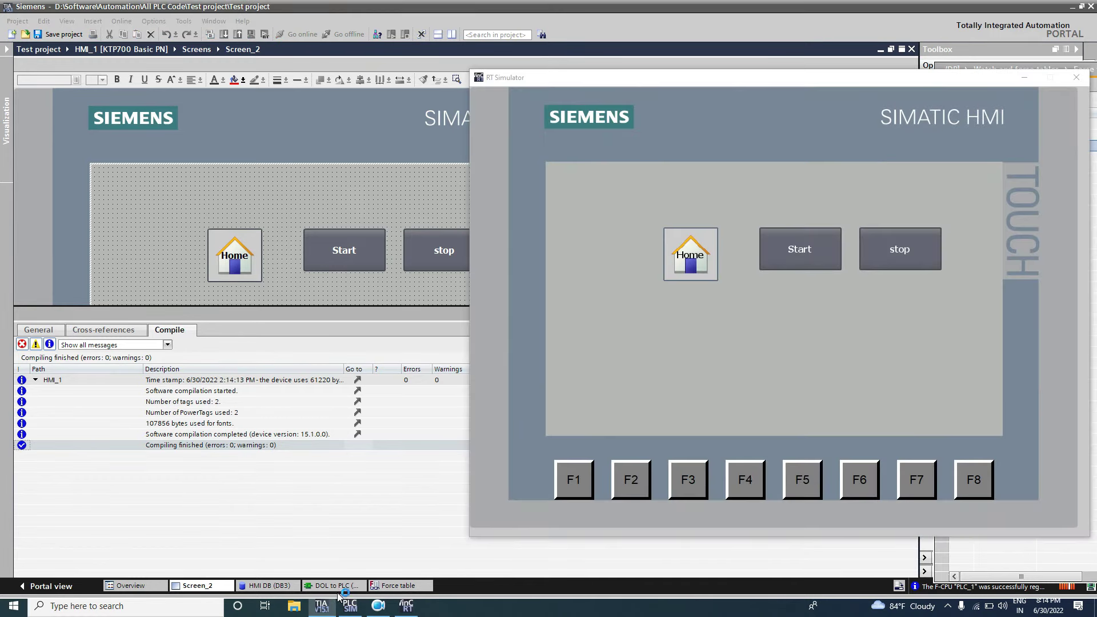
Step: Insert a normally closed contact between "OL" and "Stop" in Network 1 of DOL to PLC and assign it "HMI DB".Stop
{"action": "left_click", "coordinate": [339, 591]}
{"action": "left_click", "coordinate": [337, 590]}
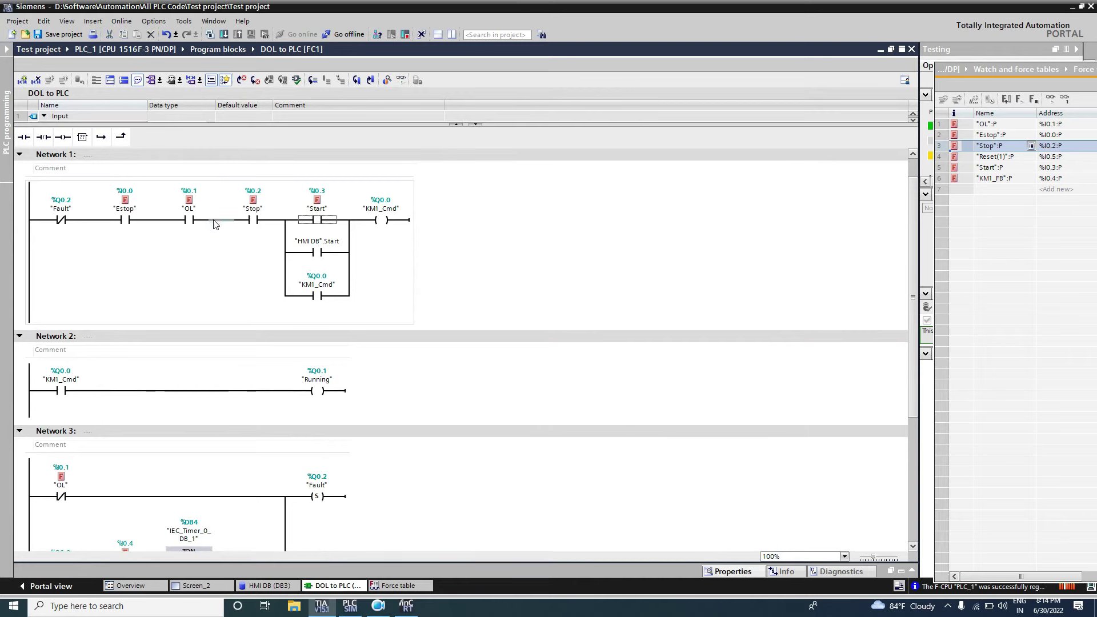
{"action": "left_click", "coordinate": [43, 138]}
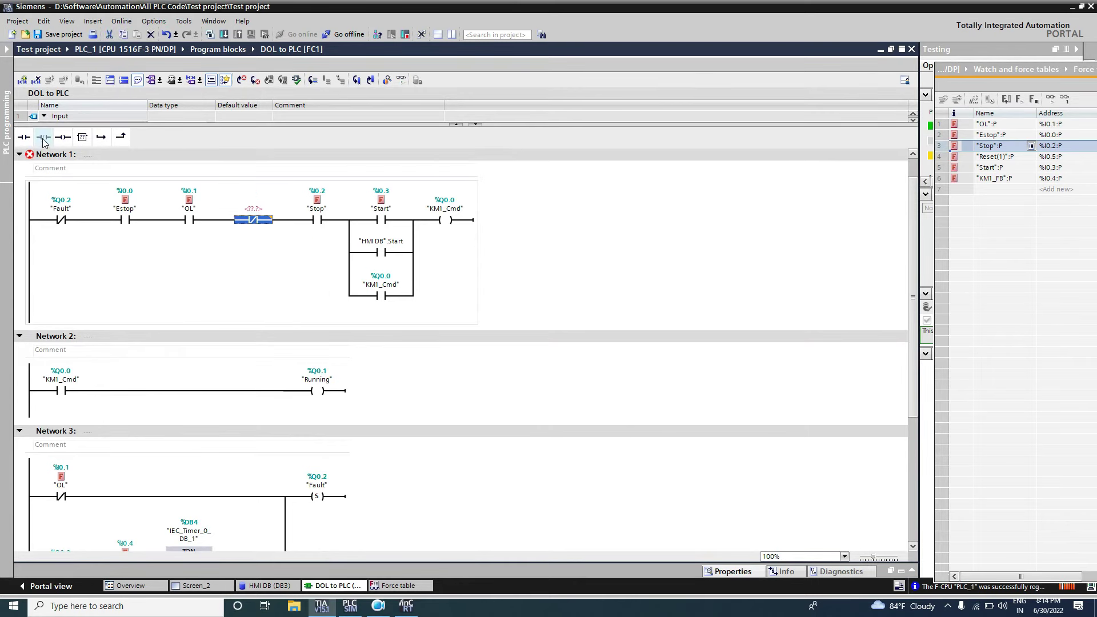
{"action": "left_click", "coordinate": [255, 201]}
{"action": "left_click", "coordinate": [254, 211]}
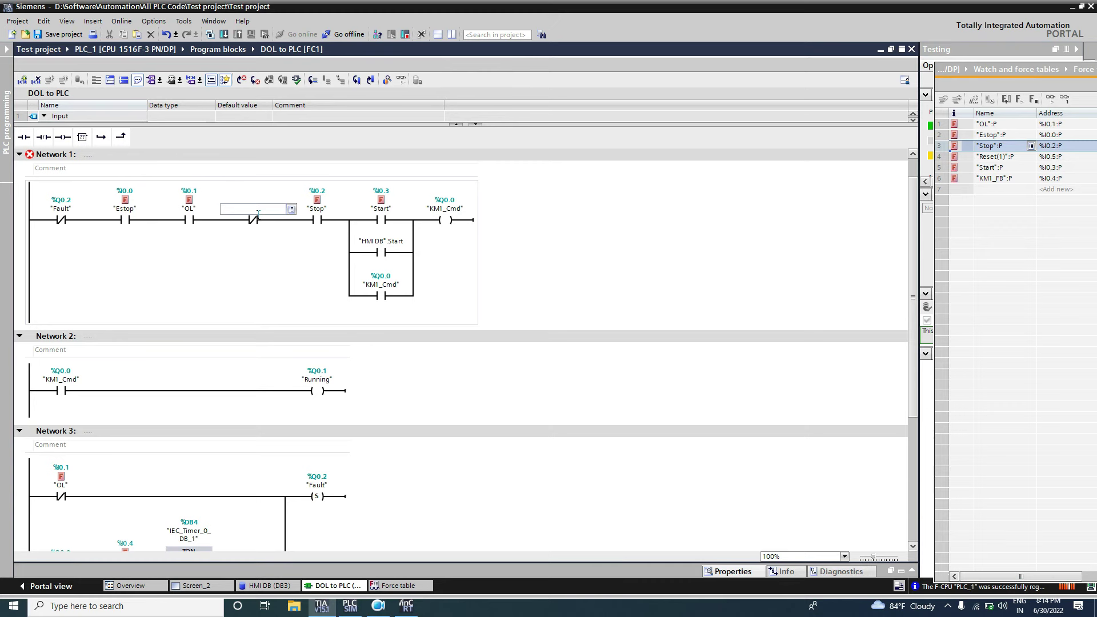
{"action": "left_click", "coordinate": [291, 210]}
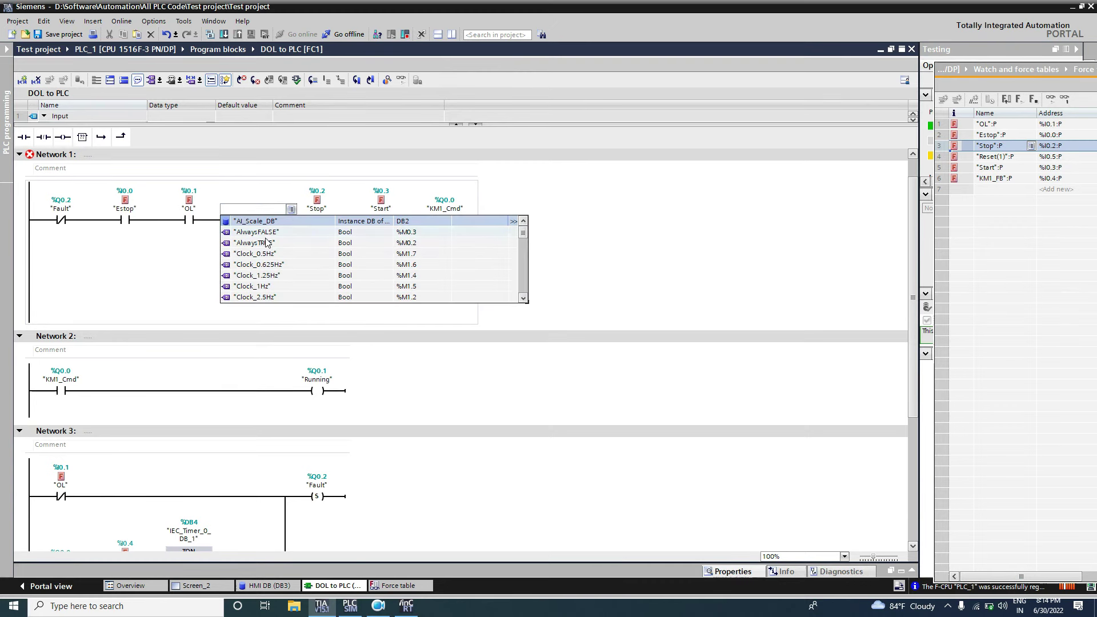
{"action": "left_click", "coordinate": [188, 306]}
{"action": "left_click", "coordinate": [258, 210]}
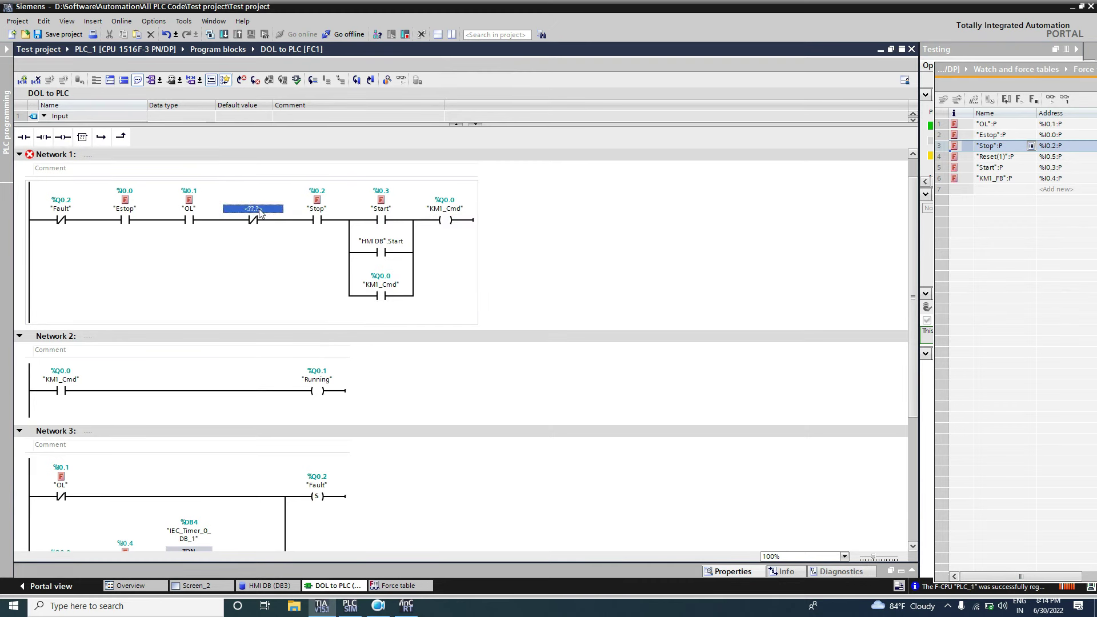
{"action": "type", "text": "\"HMI DB\"."}
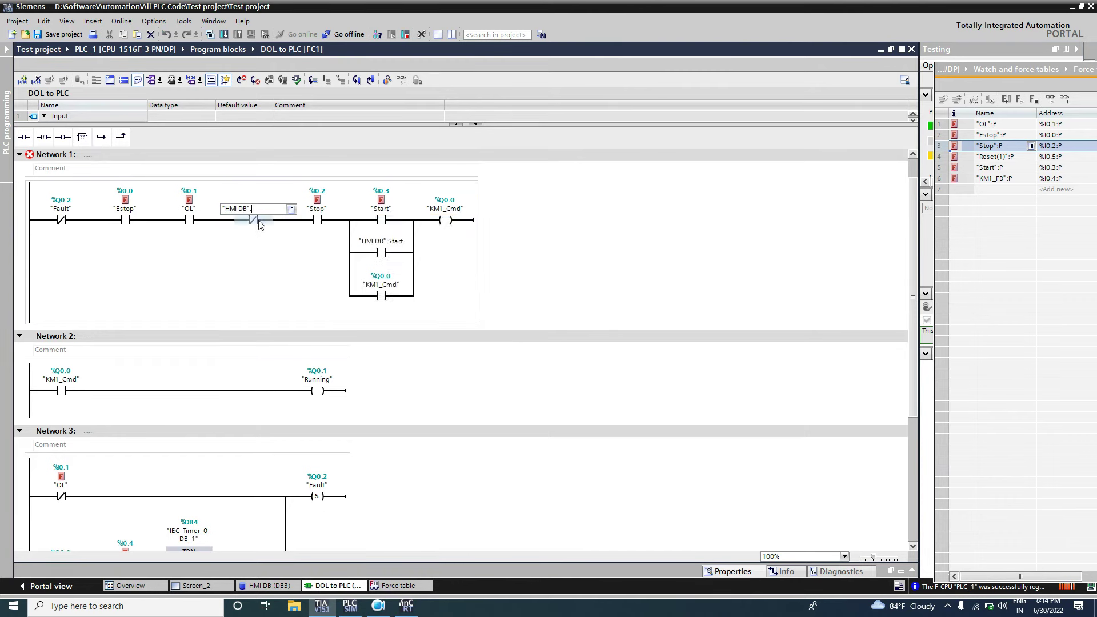
{"action": "left_click", "coordinate": [242, 232]}
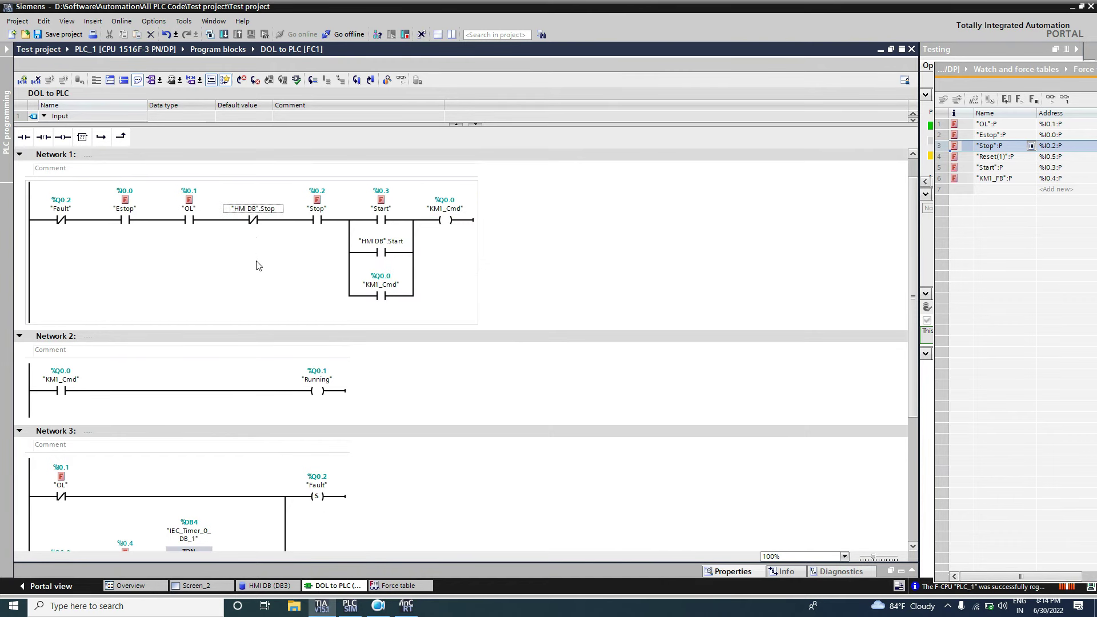
Step: Download the changed program to the simulated PLC_1 with the data blocks set to Re-initialize
{"action": "left_click", "coordinate": [412, 589]}
{"action": "left_click", "coordinate": [225, 34]}
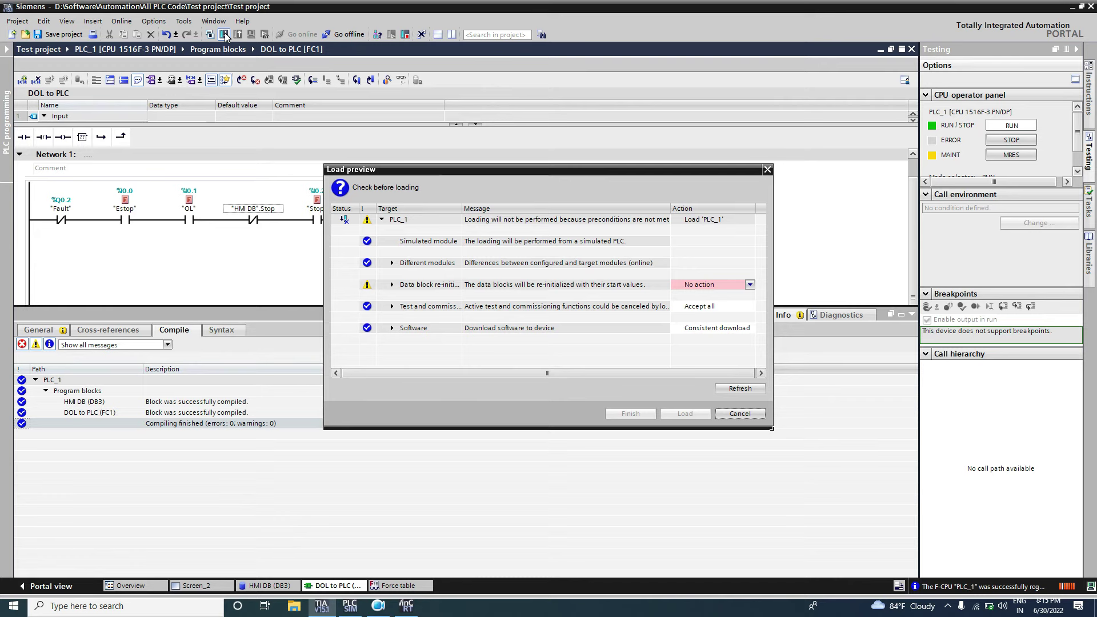
{"action": "left_click", "coordinate": [749, 285]}
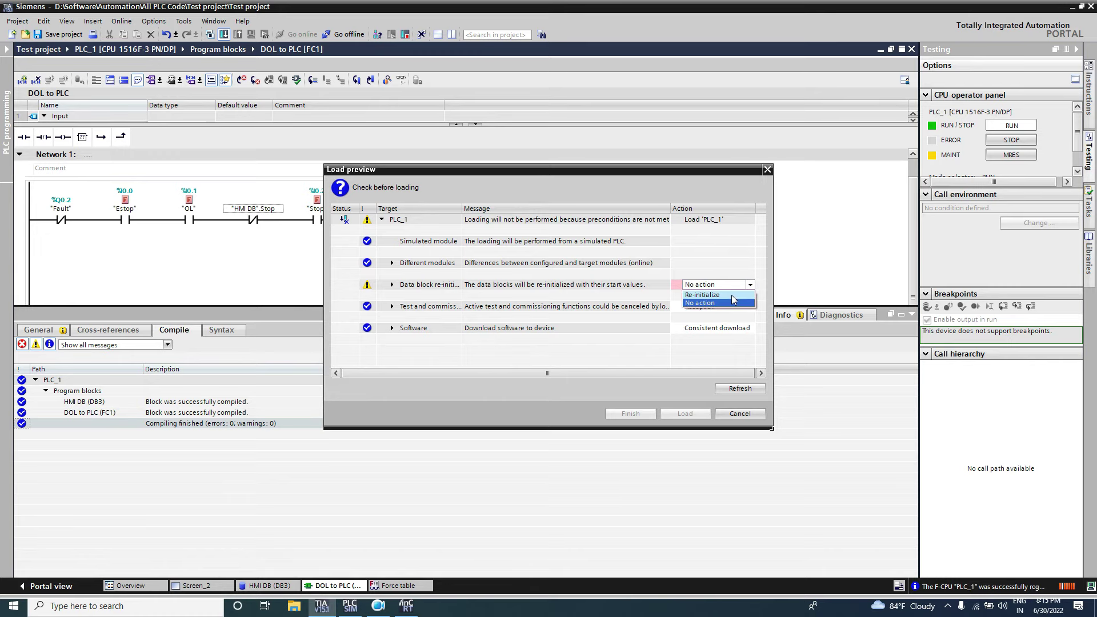
{"action": "left_click", "coordinate": [731, 294]}
{"action": "left_click", "coordinate": [680, 411]}
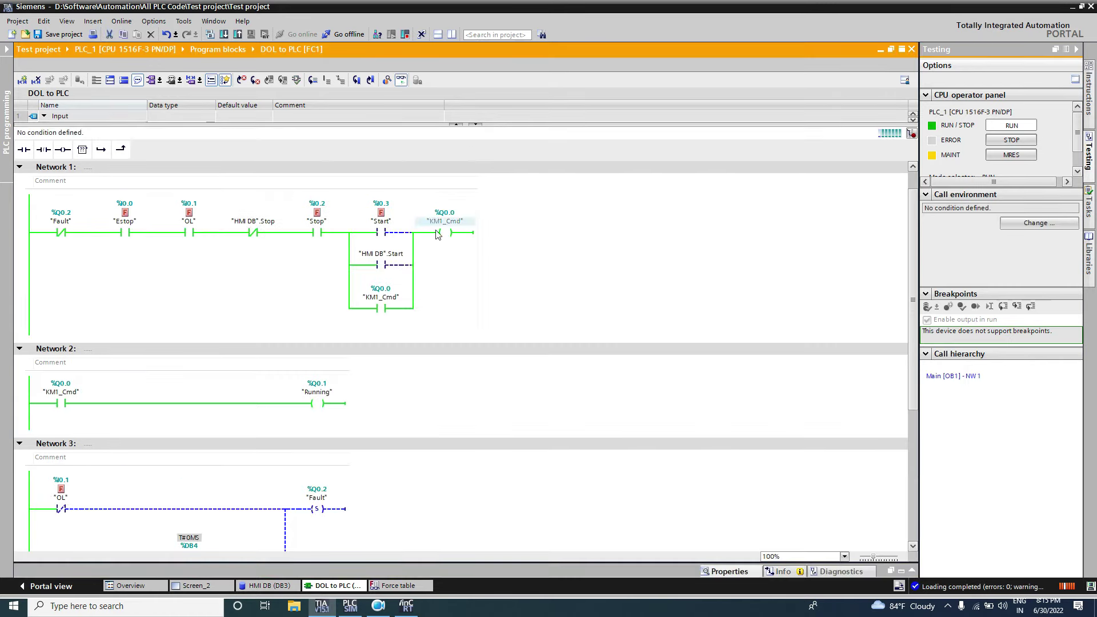
Step: Operate the stop and Start buttons in the RT Simulator to test the DOL logic in Network 1
{"action": "left_click", "coordinate": [406, 606]}
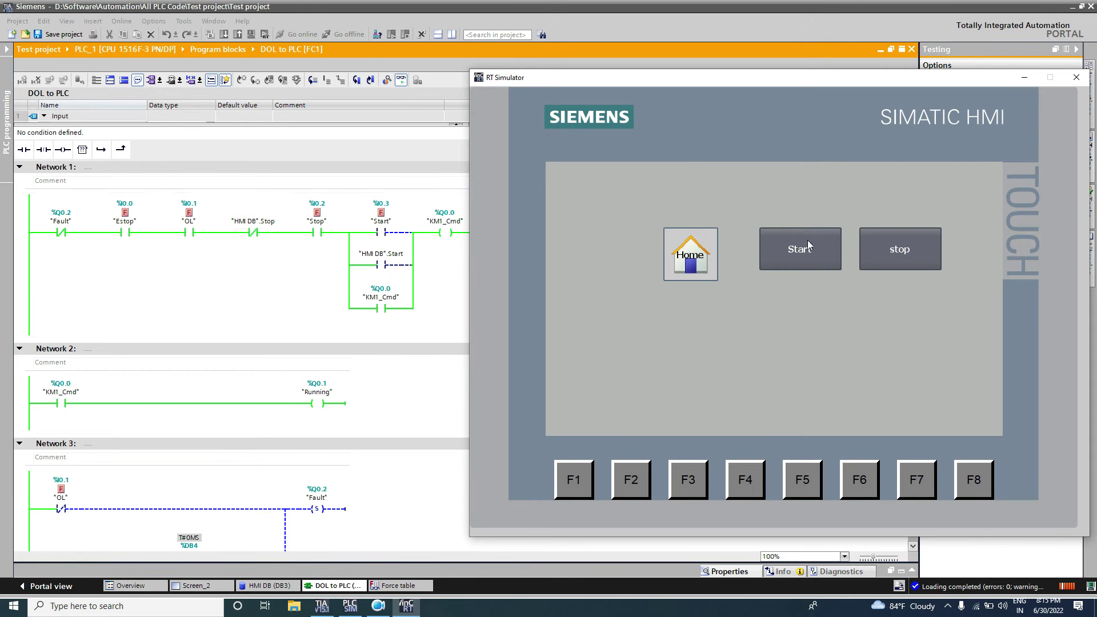
{"action": "left_click", "coordinate": [906, 256]}
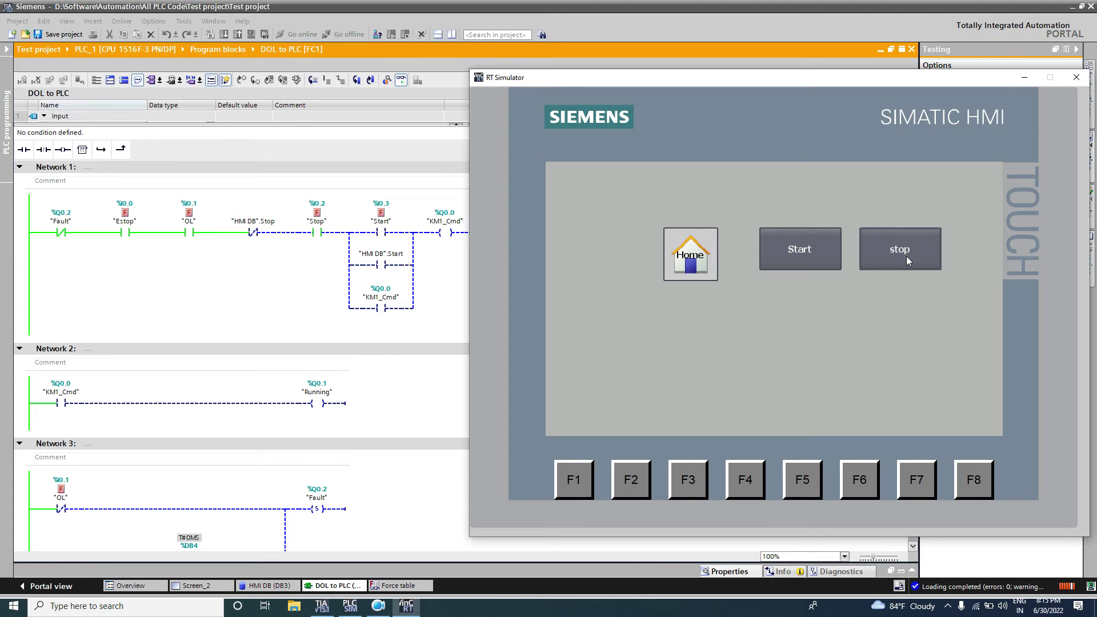
{"action": "left_click", "coordinate": [906, 256]}
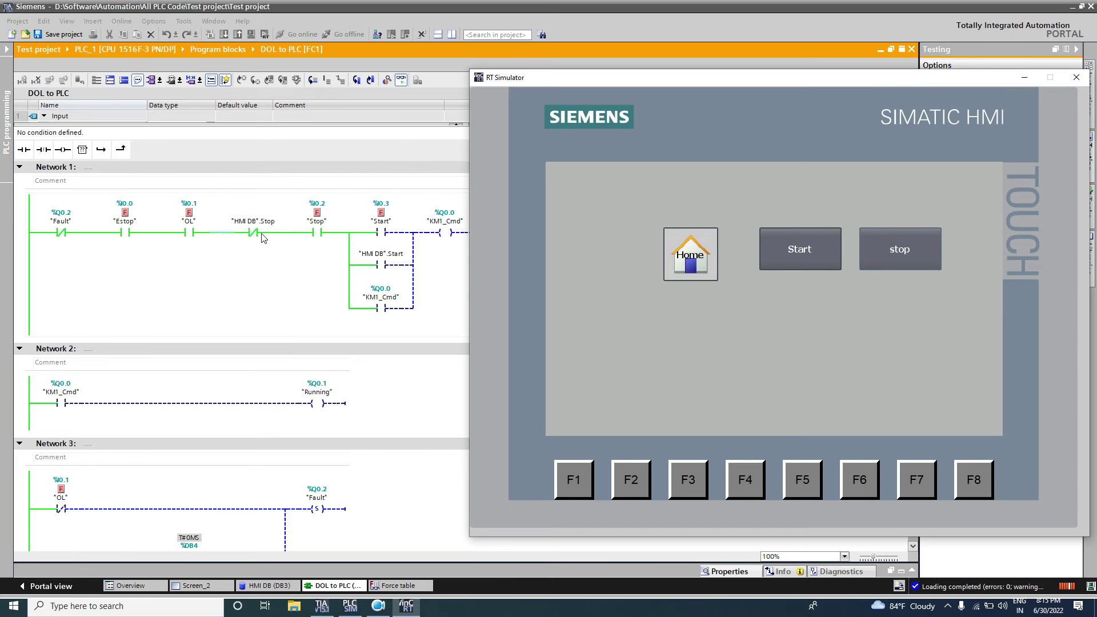
{"action": "left_click", "coordinate": [784, 258]}
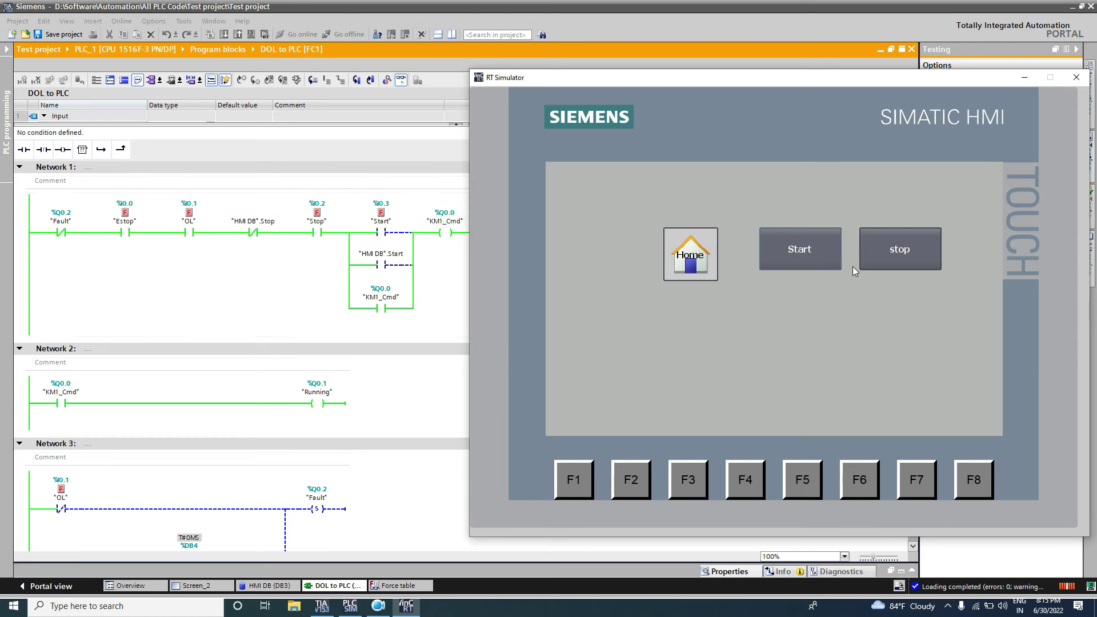
{"action": "left_click", "coordinate": [912, 249]}
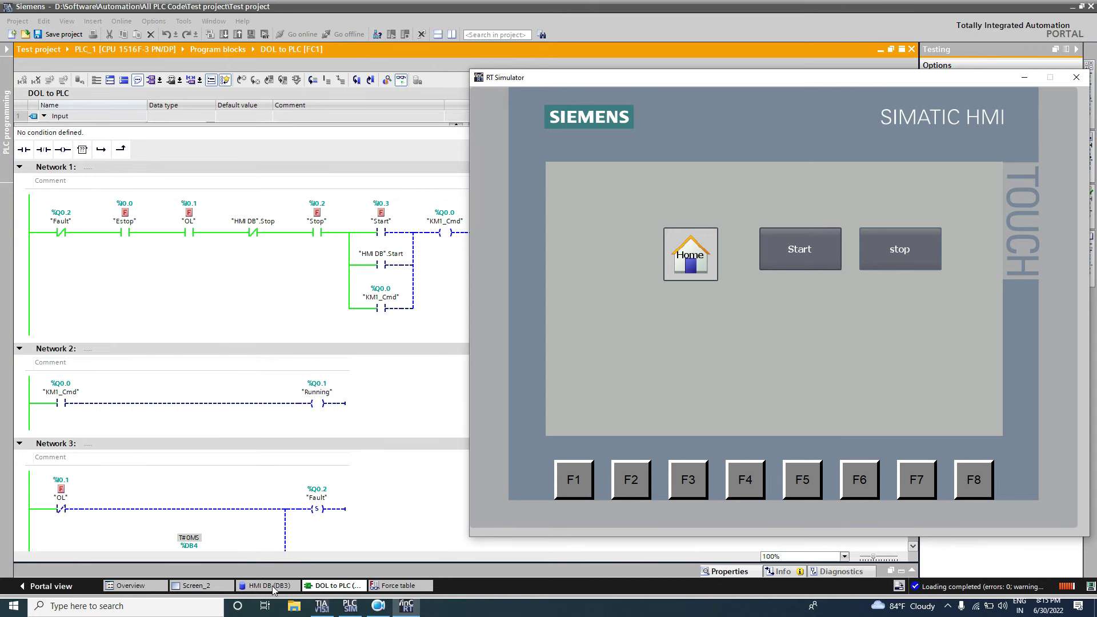
Step: Add an Appearance animation to the Start button on Screen_2 of HMI_1
{"action": "left_click", "coordinate": [217, 588]}
{"action": "right_click", "coordinate": [343, 258]}
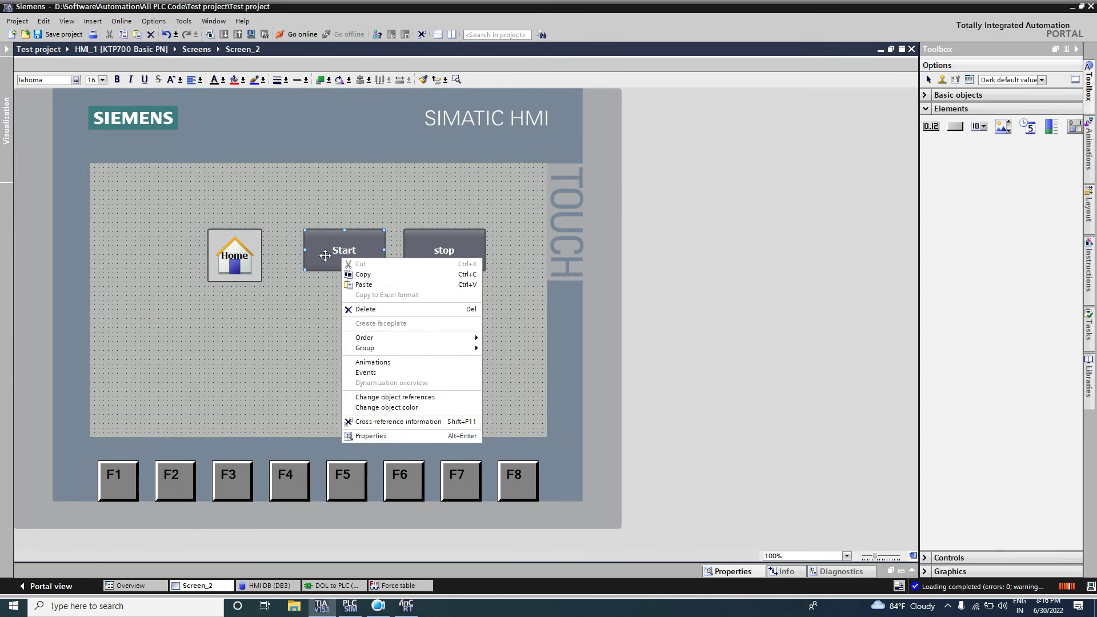
{"action": "left_click", "coordinate": [324, 253]}
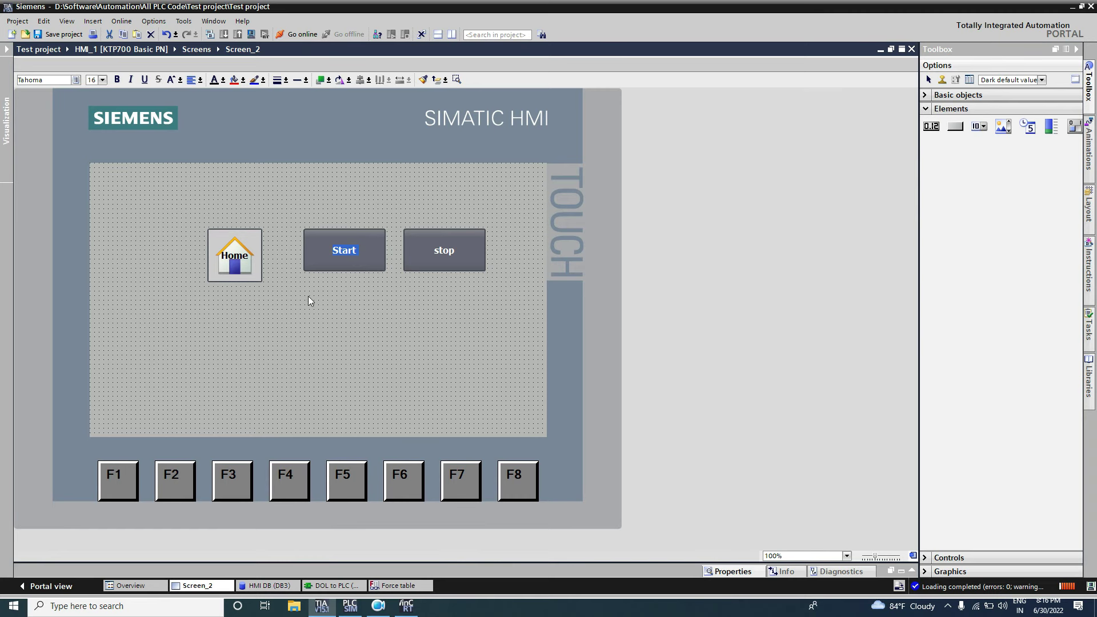
{"action": "right_click", "coordinate": [365, 256]}
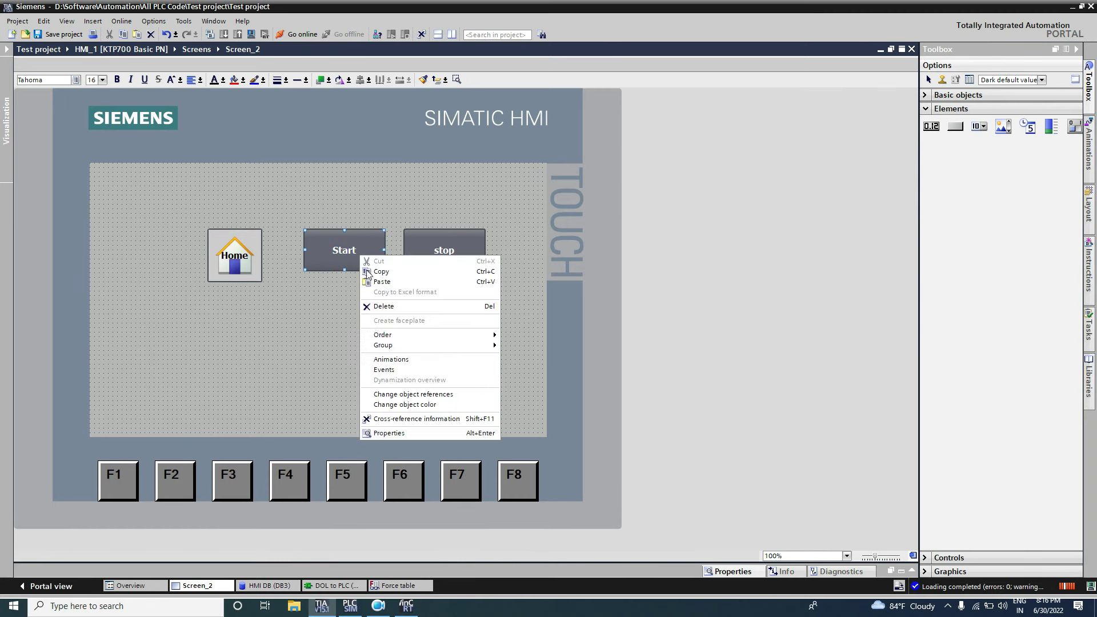
{"action": "left_click", "coordinate": [389, 436]}
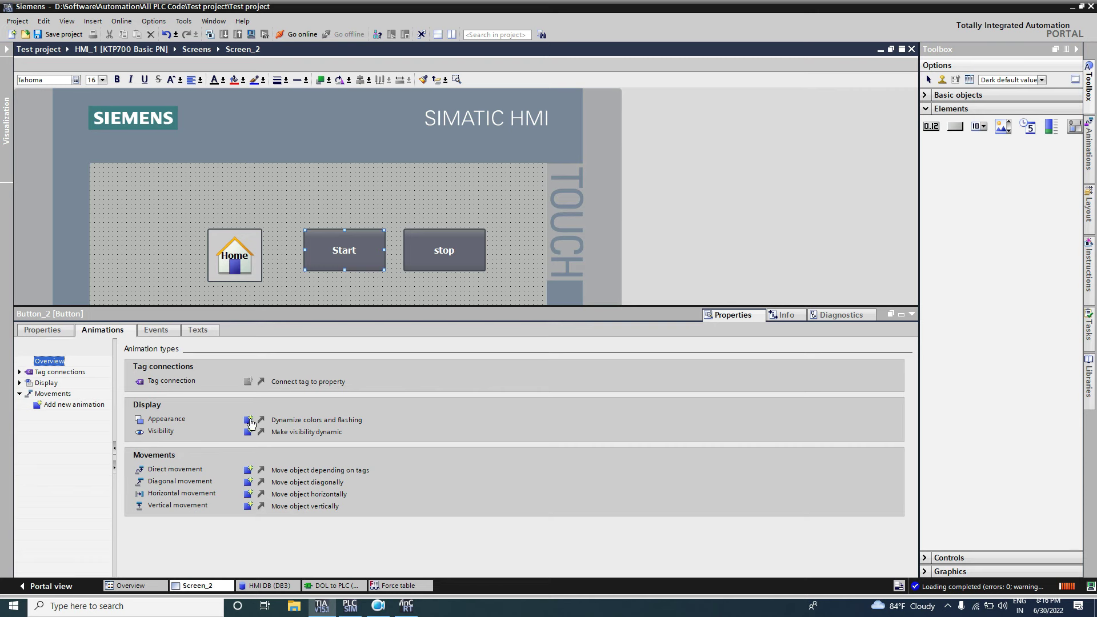
{"action": "left_click", "coordinate": [248, 420]}
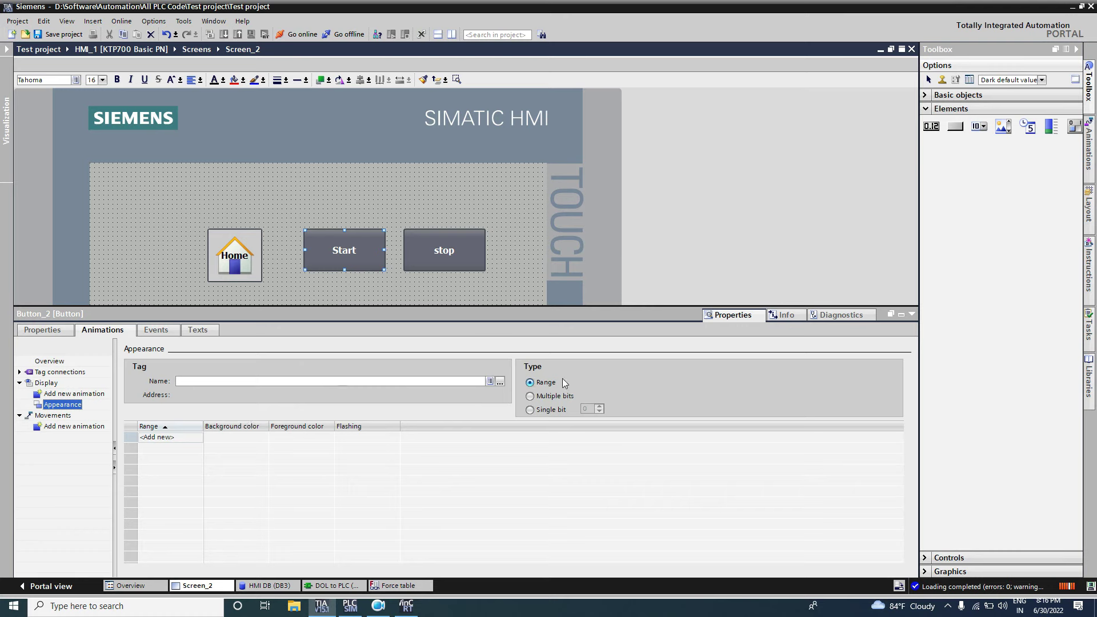
Step: Link the Start button's Appearance animation to the KM1_Cmd tag from PLC_1's default tag table
{"action": "left_click", "coordinate": [500, 383]}
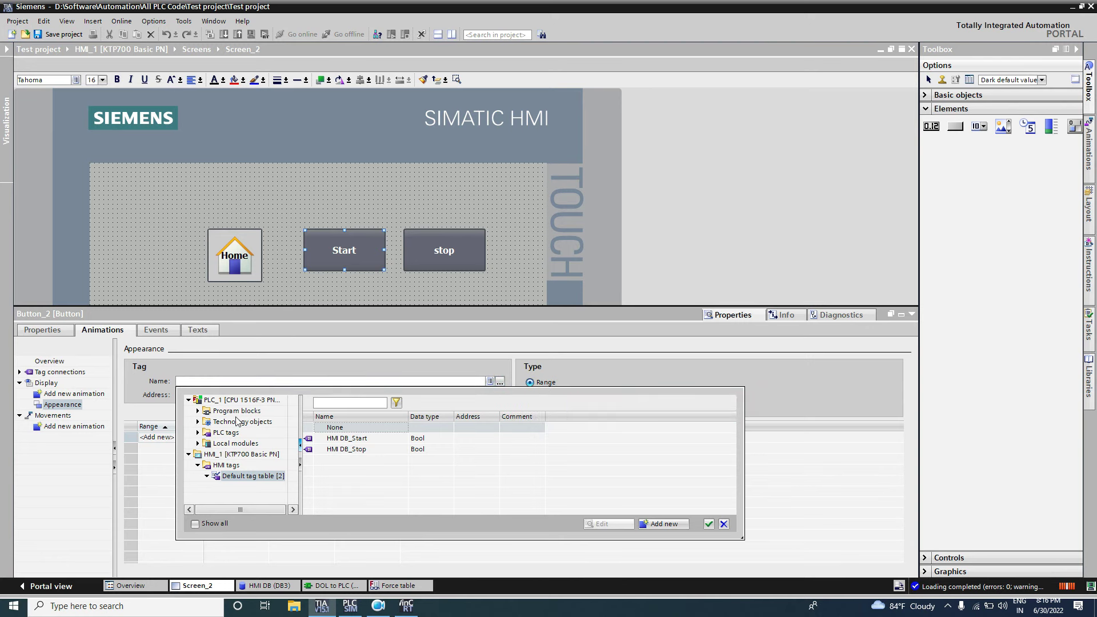
{"action": "left_click", "coordinate": [197, 433]}
{"action": "left_click", "coordinate": [232, 445]}
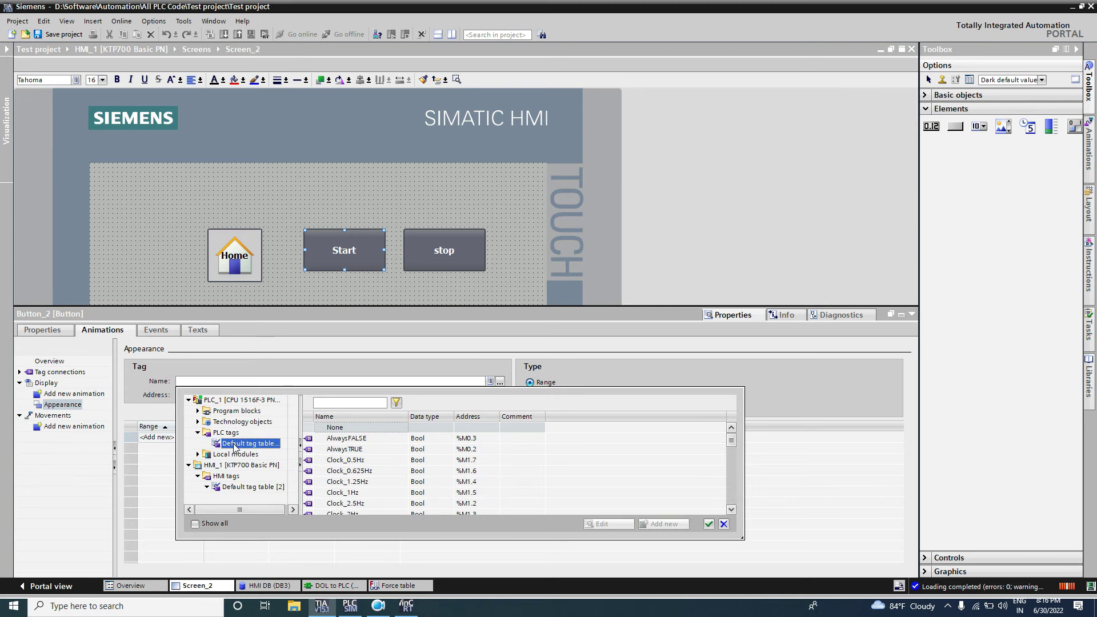
{"action": "left_click_drag", "start_coordinate": [732, 441], "coordinate": [729, 471]}
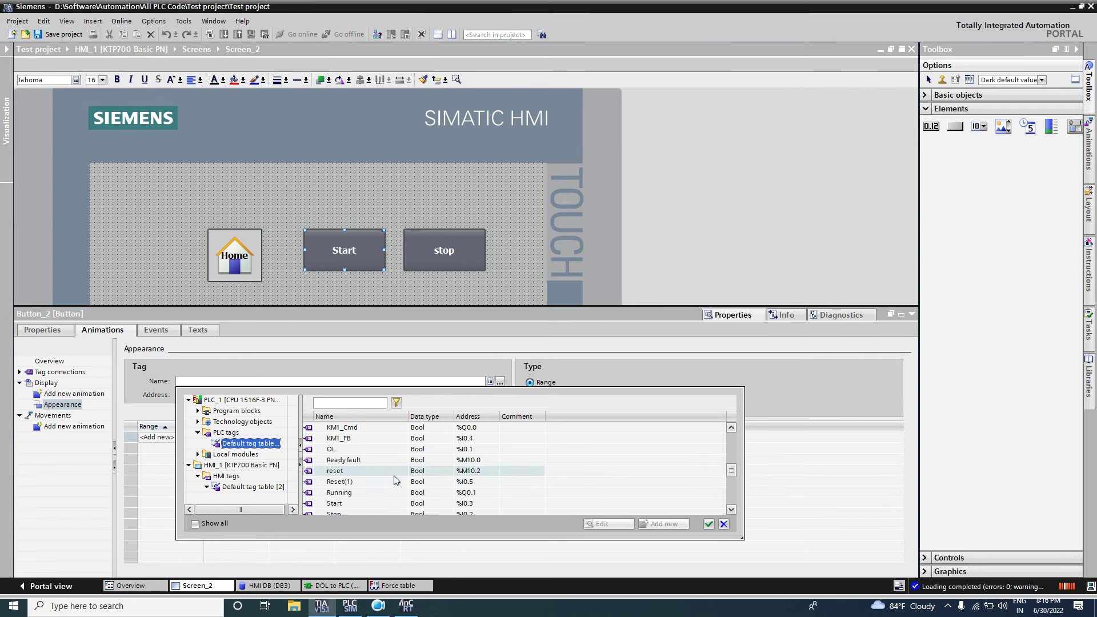
{"action": "left_click", "coordinate": [396, 428]}
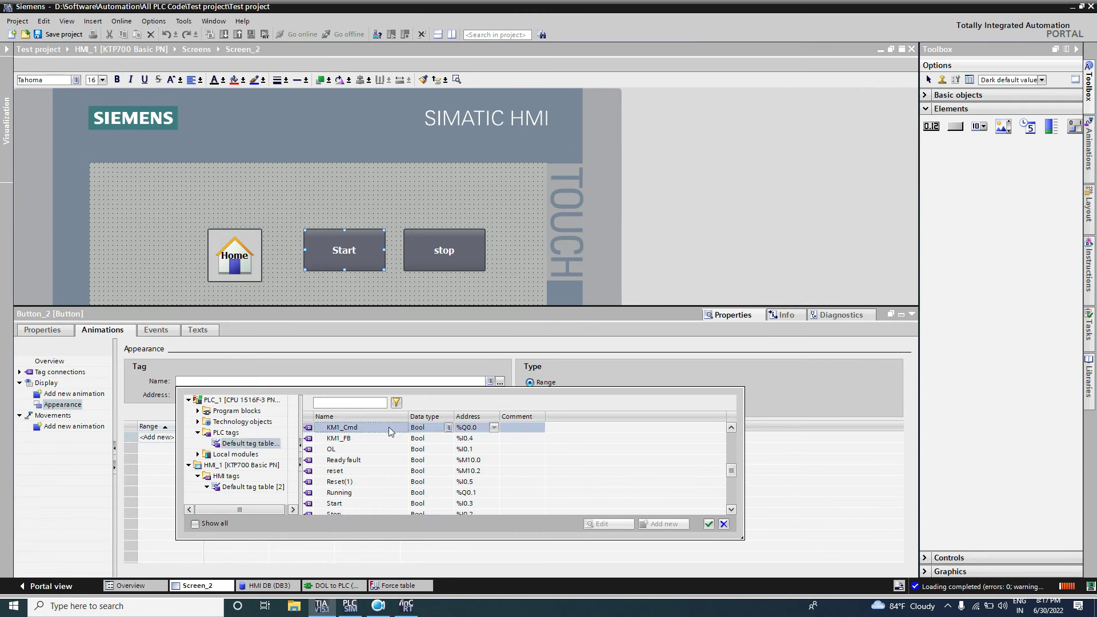
{"action": "double_click", "coordinate": [356, 429]}
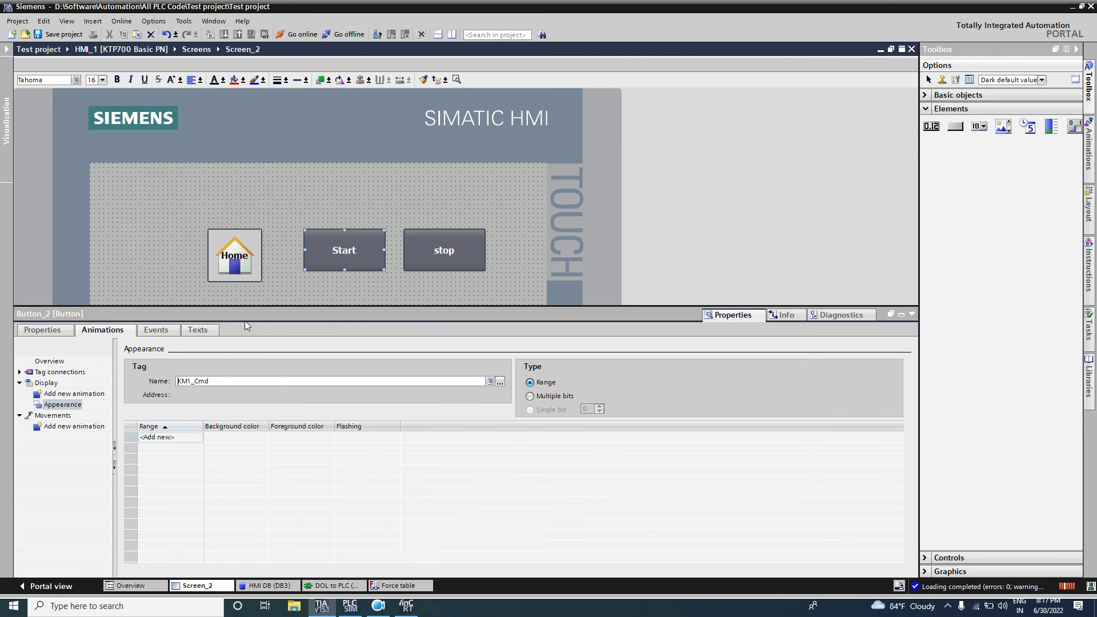
Step: Add ranges 0 and 1 to the Appearance animation and give range 1 a bright green background color
{"action": "left_click", "coordinate": [157, 437]}
{"action": "left_click", "coordinate": [174, 451]}
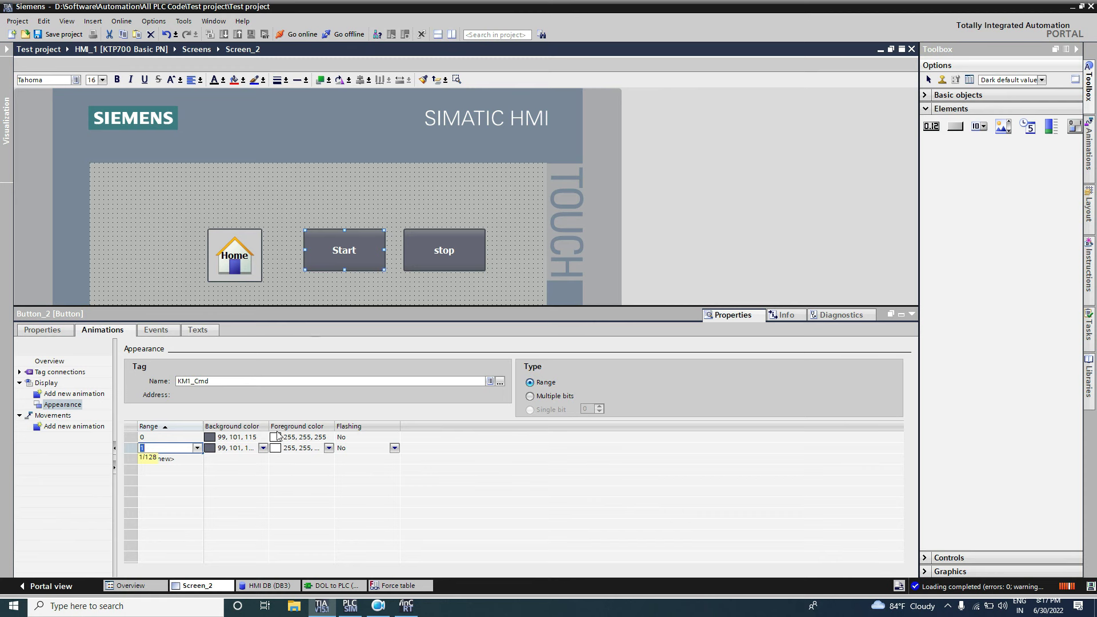
{"action": "left_click", "coordinate": [263, 448]}
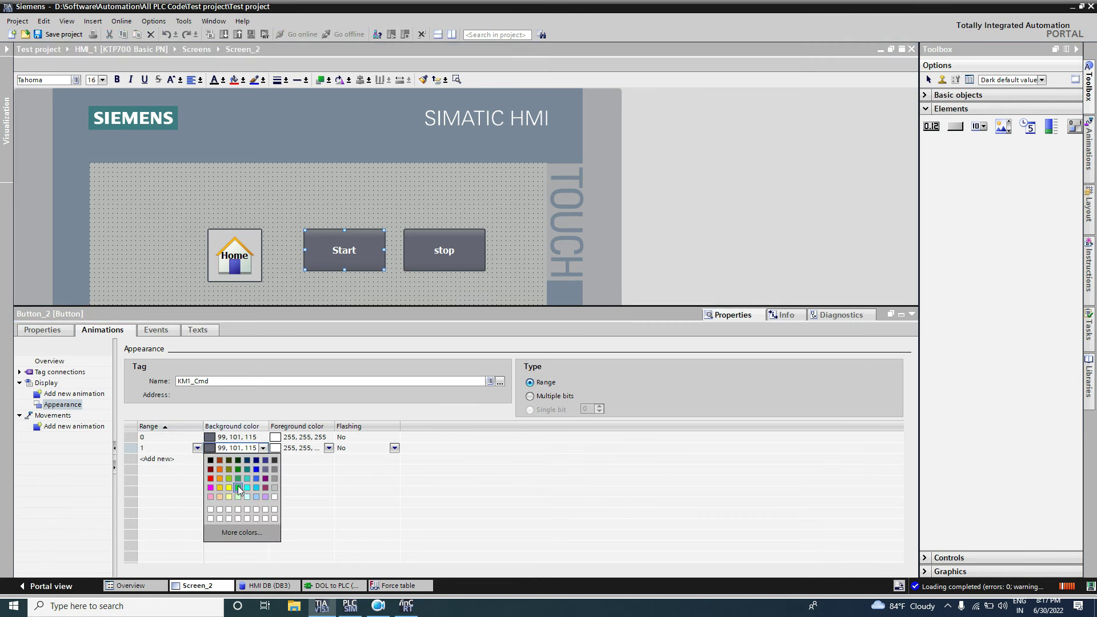
{"action": "left_click", "coordinate": [238, 488]}
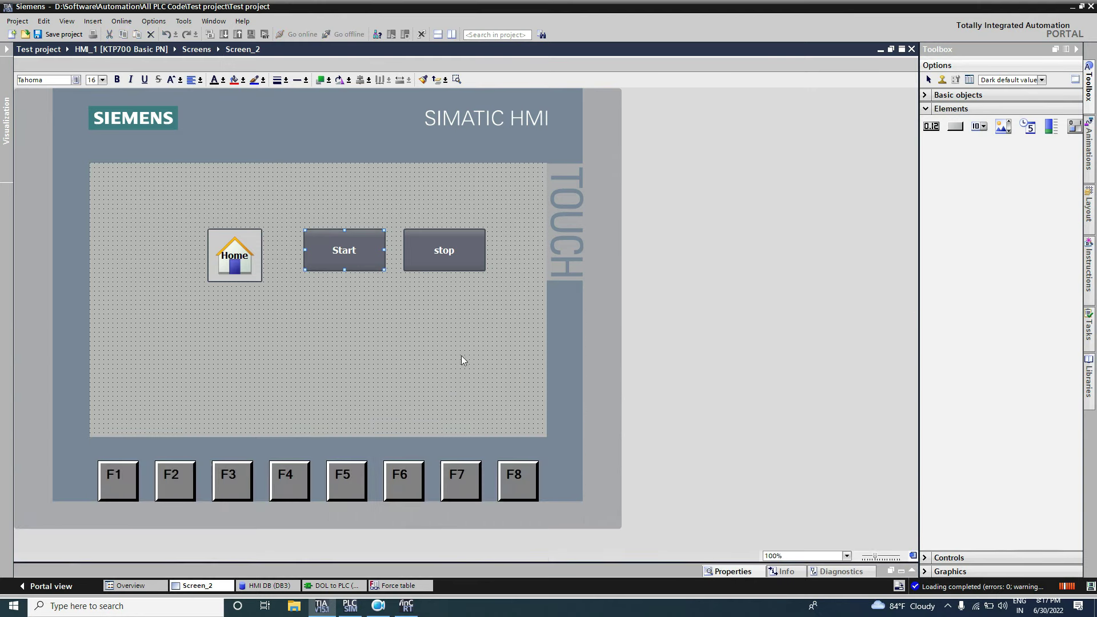
Step: Start the HMI_1 simulation and operate the Start and stop buttons to test the color animation
{"action": "left_click", "coordinate": [411, 330]}
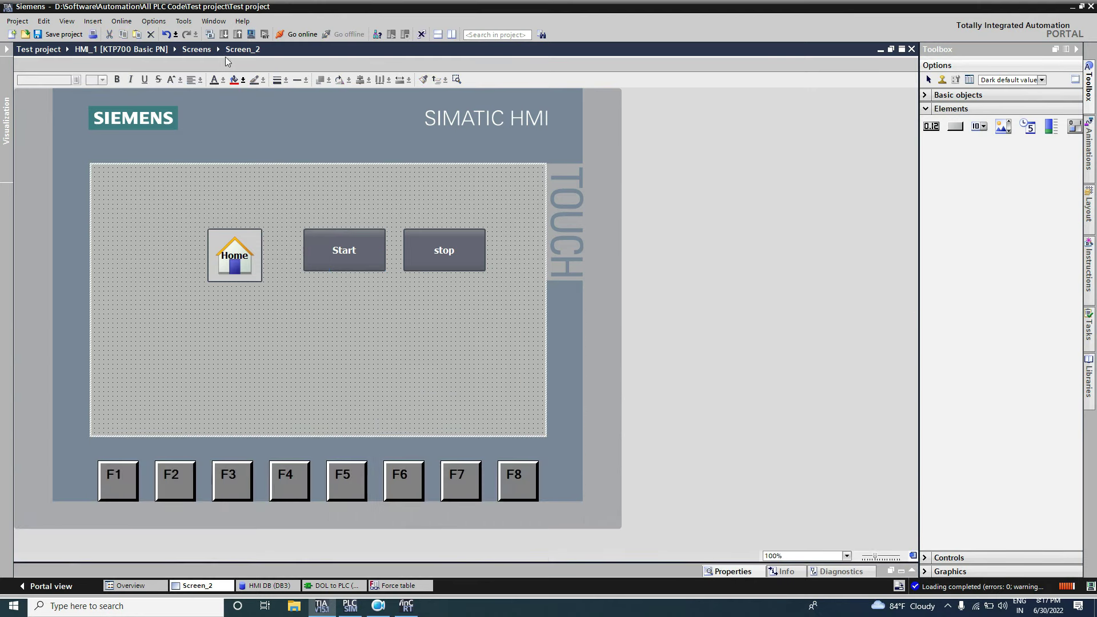
{"action": "left_click", "coordinate": [250, 36]}
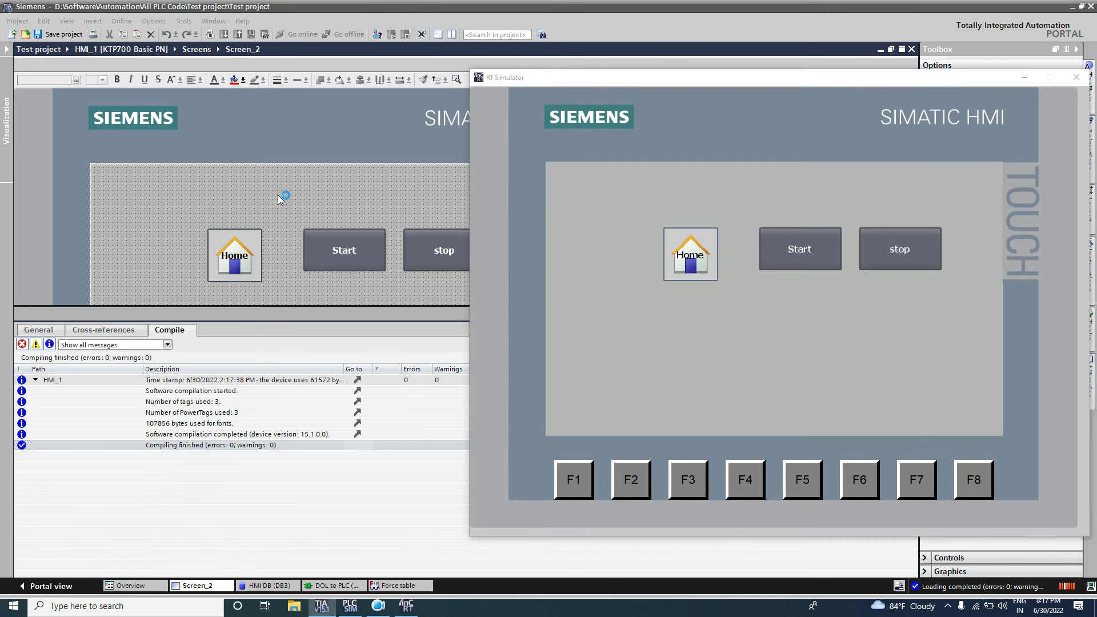
{"action": "left_click", "coordinate": [785, 260]}
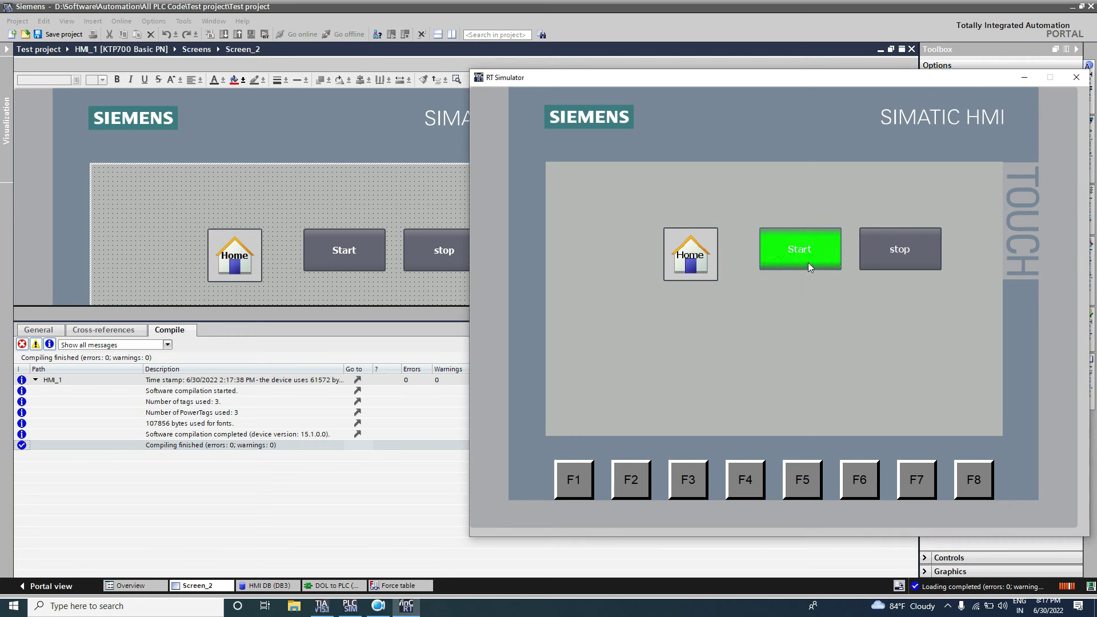
{"action": "left_click", "coordinate": [902, 261]}
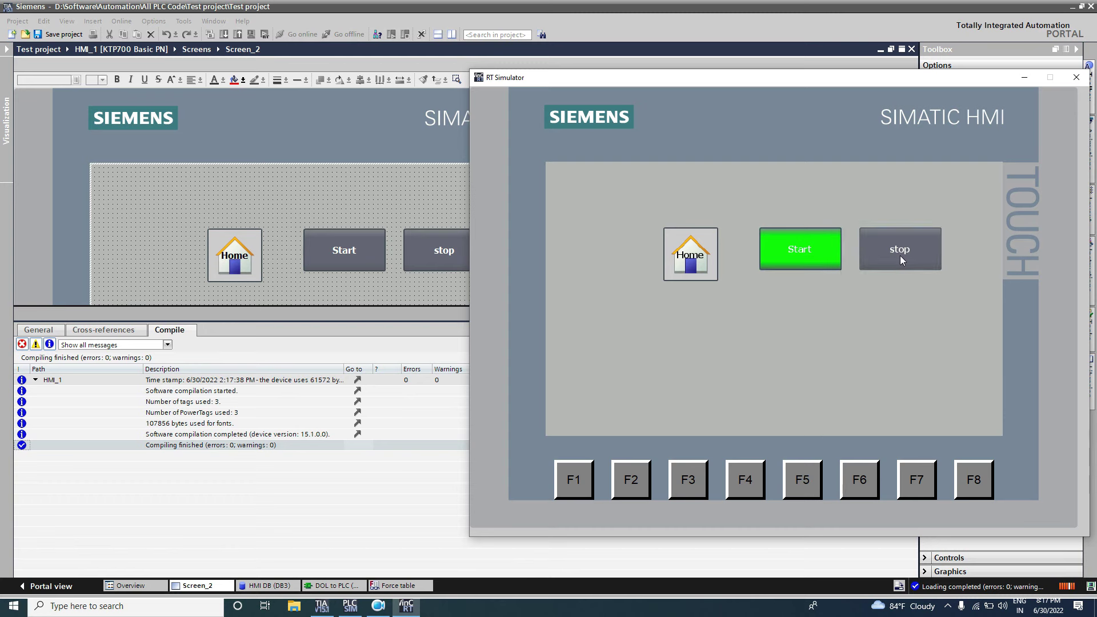